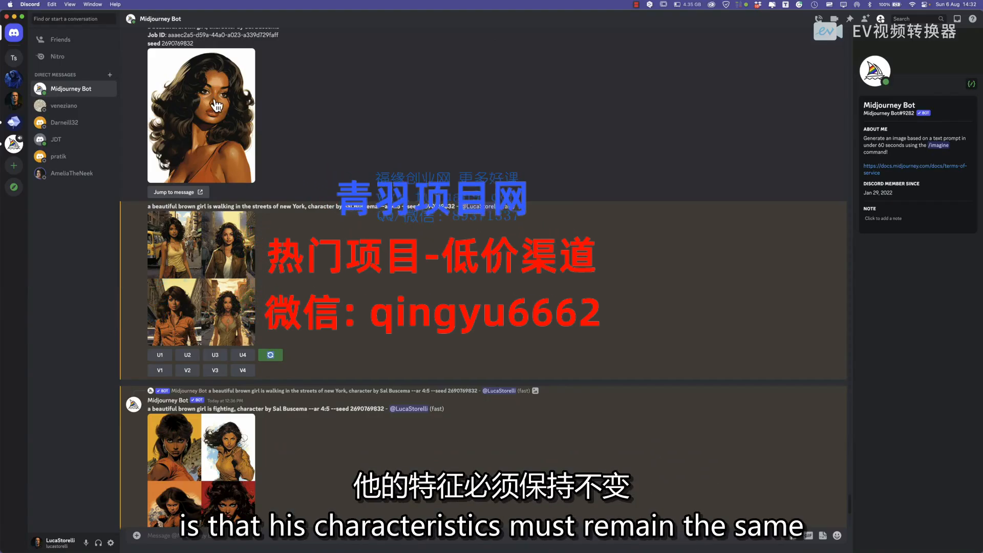
scroll(215, 105, up, 3)
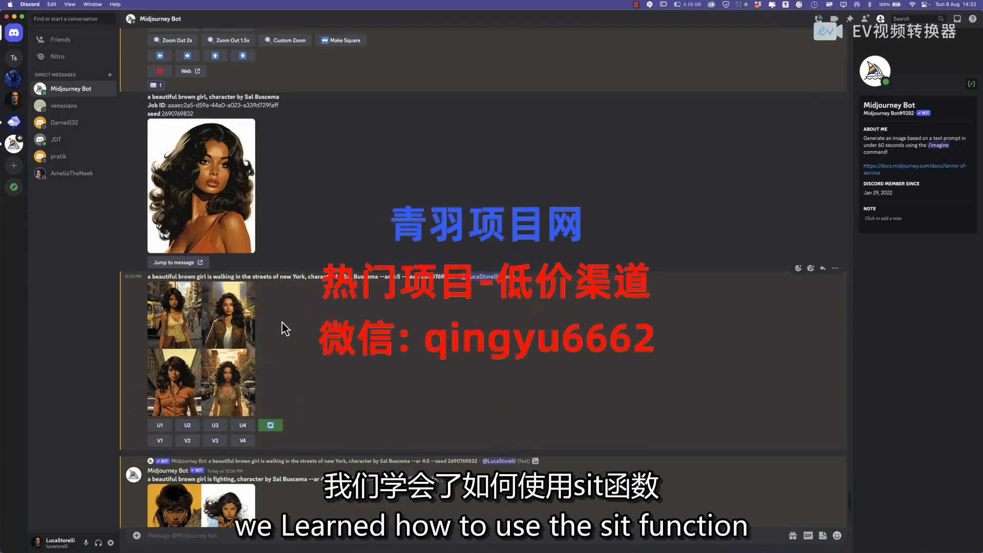
scroll(282, 323, down, 3)
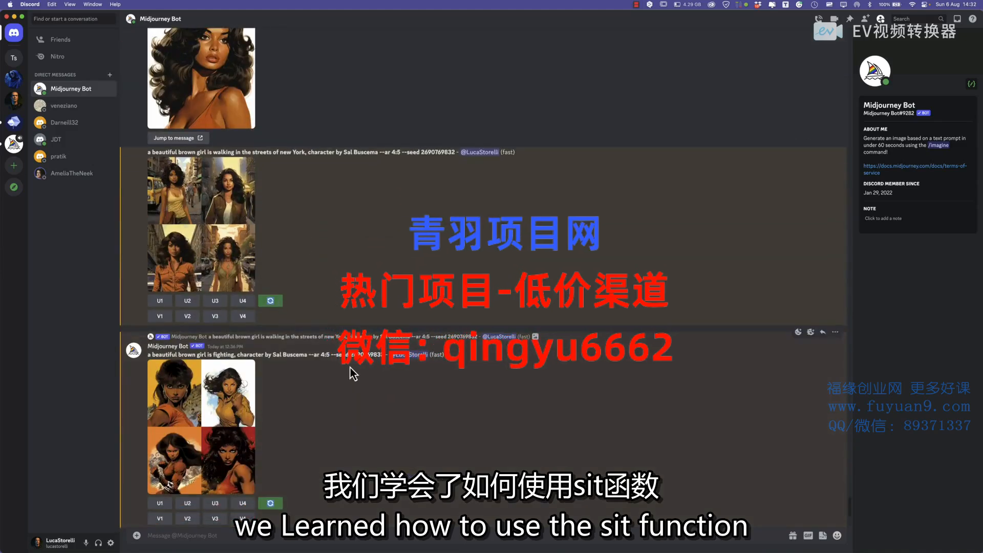
scroll(351, 368, up, 3)
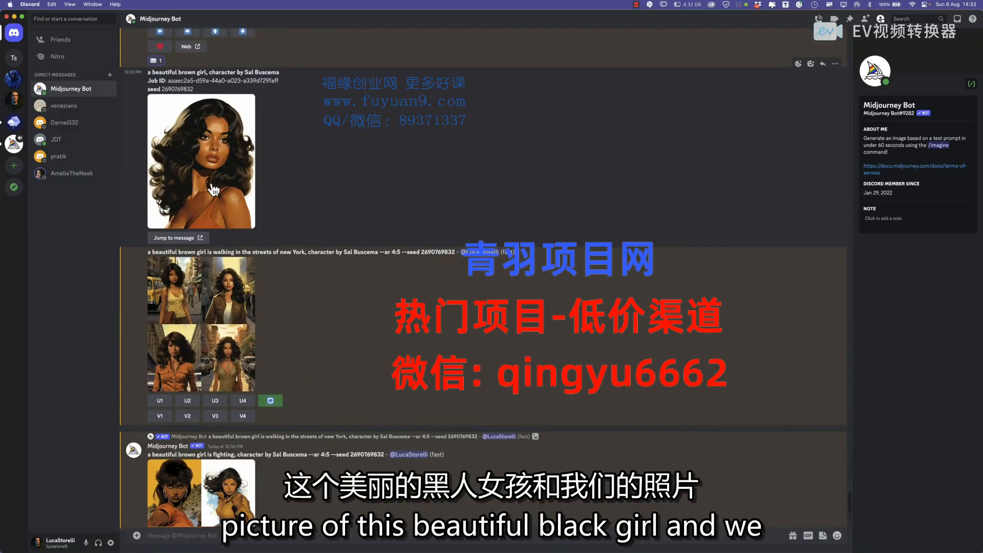
scroll(267, 320, down, 2)
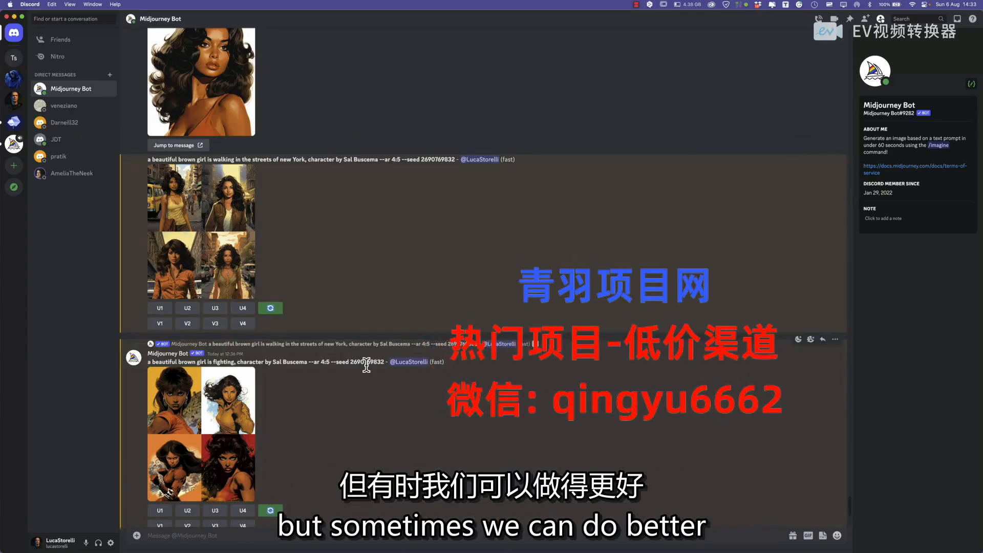
Open the white-background portrait from the seed message in the browser and save it to the Desktop.
scroll(366, 364, up, 6)
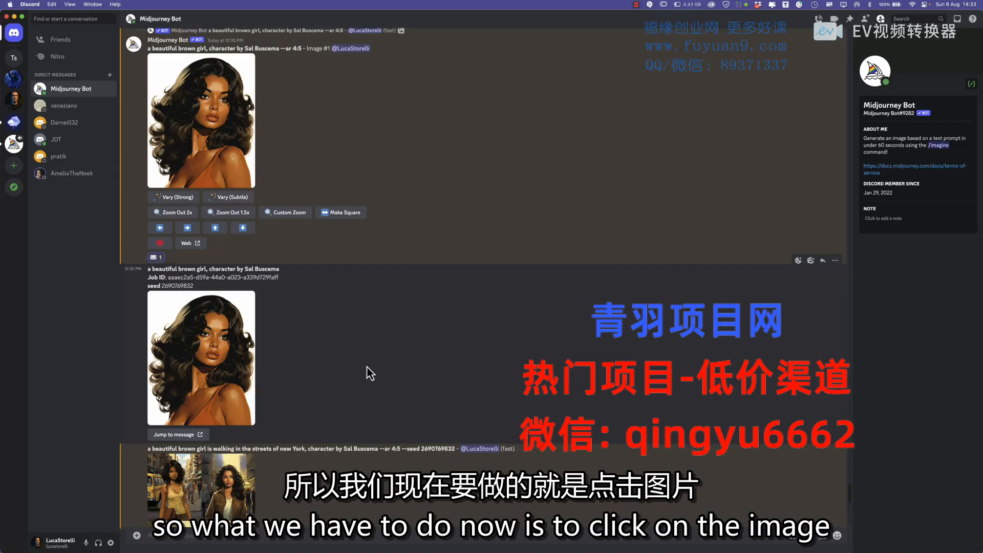
click(219, 353)
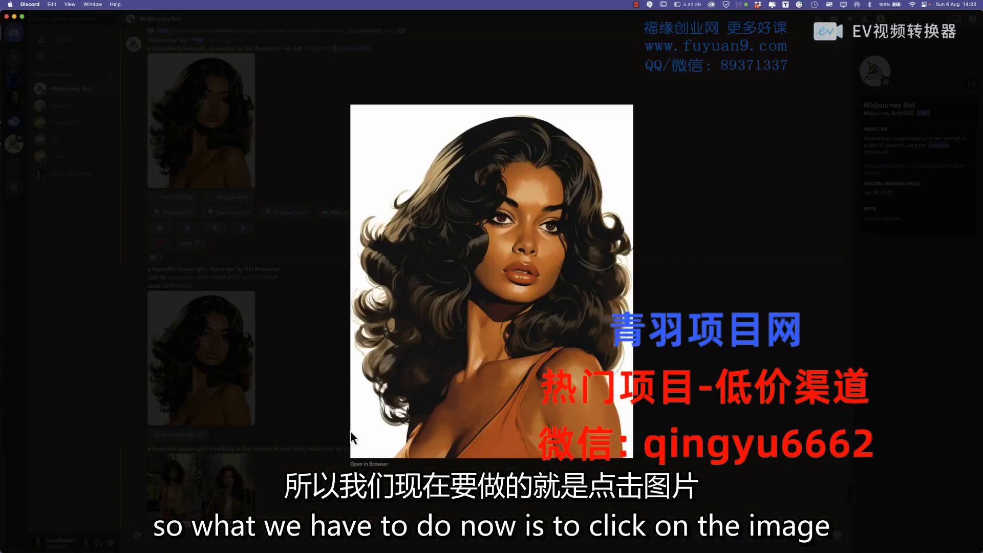
click(370, 465)
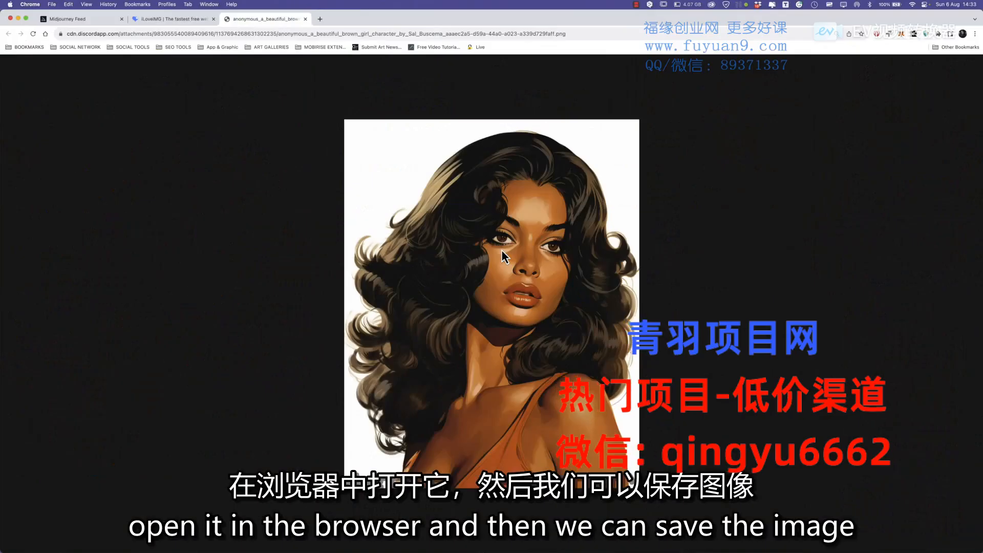
right_click(501, 250)
click(511, 261)
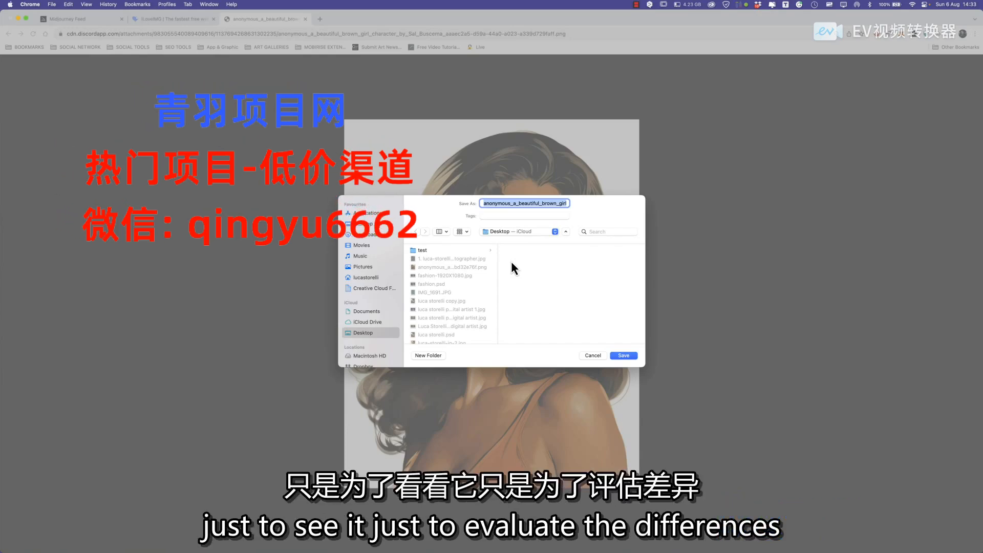
click(625, 356)
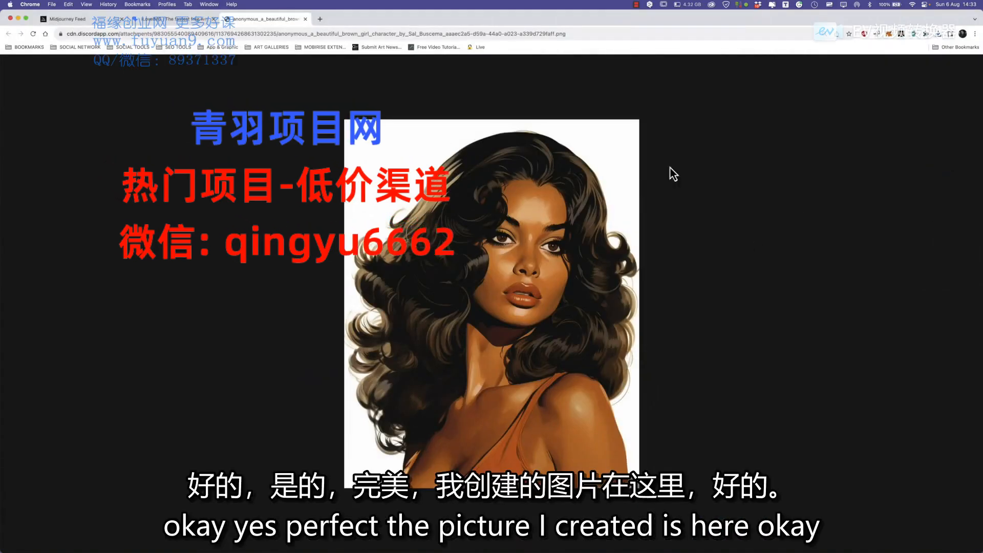
Preview the saved portrait file on the desktop to examine its background.
key(super+h)
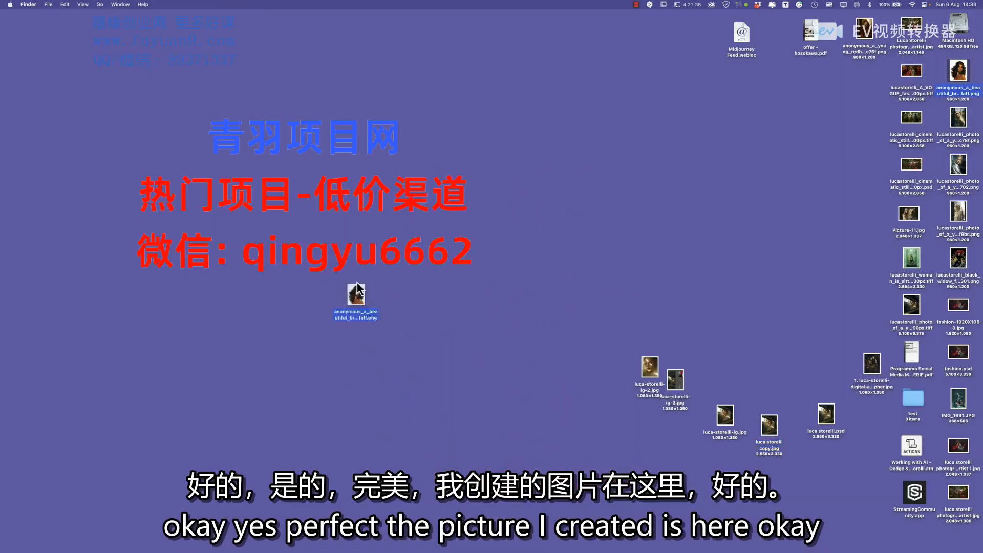
key(space)
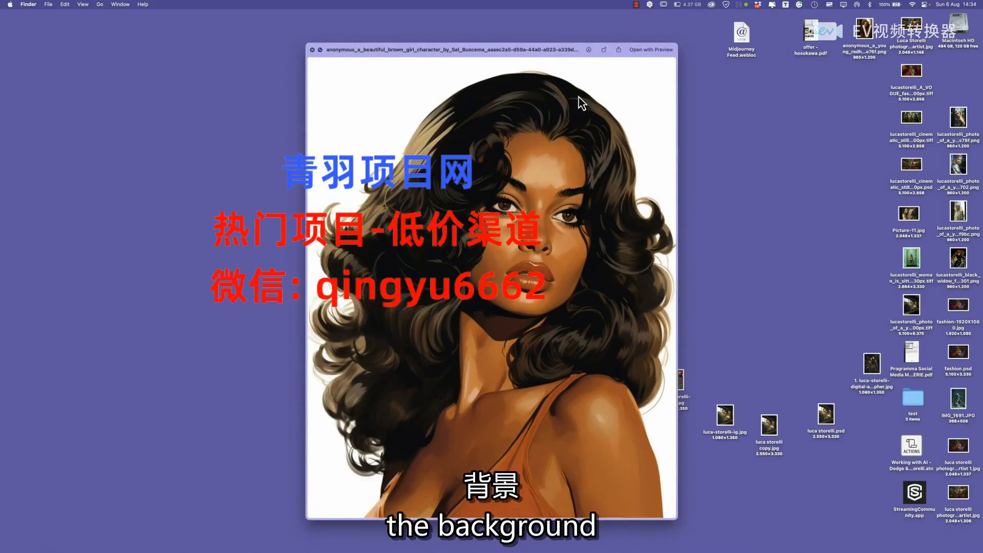
click(312, 51)
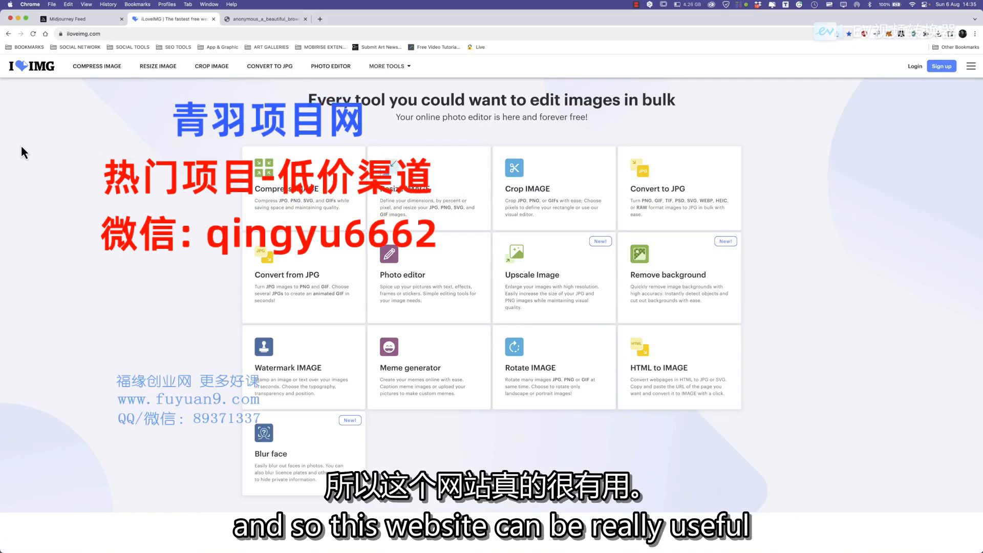
Load the saved portrait PNG from the Desktop into iLoveIMG's Remove background tool.
click(662, 286)
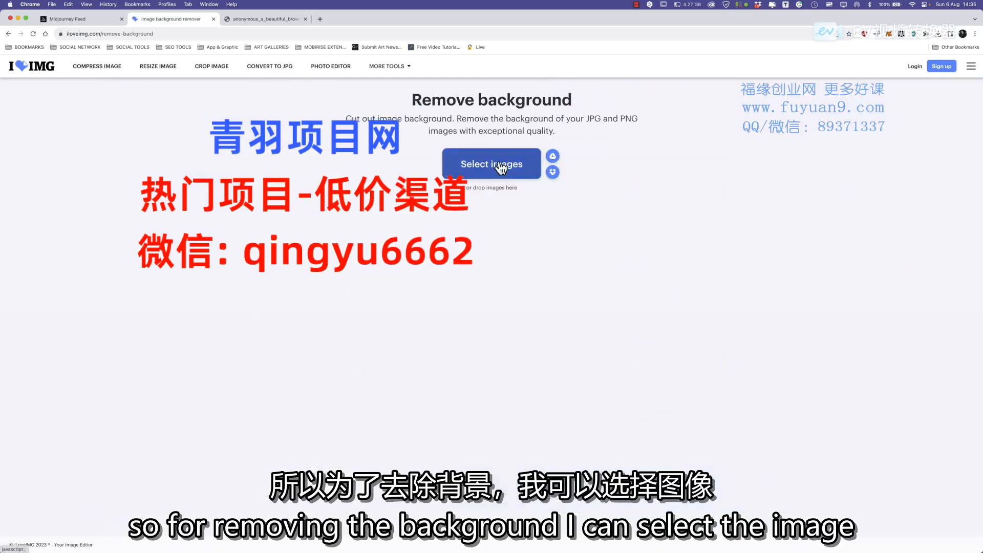
click(499, 162)
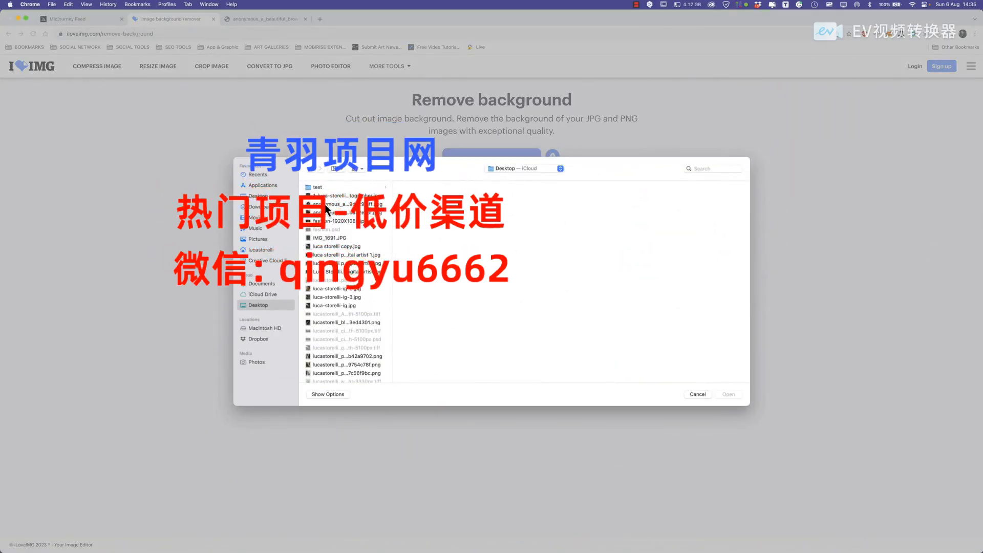
click(325, 204)
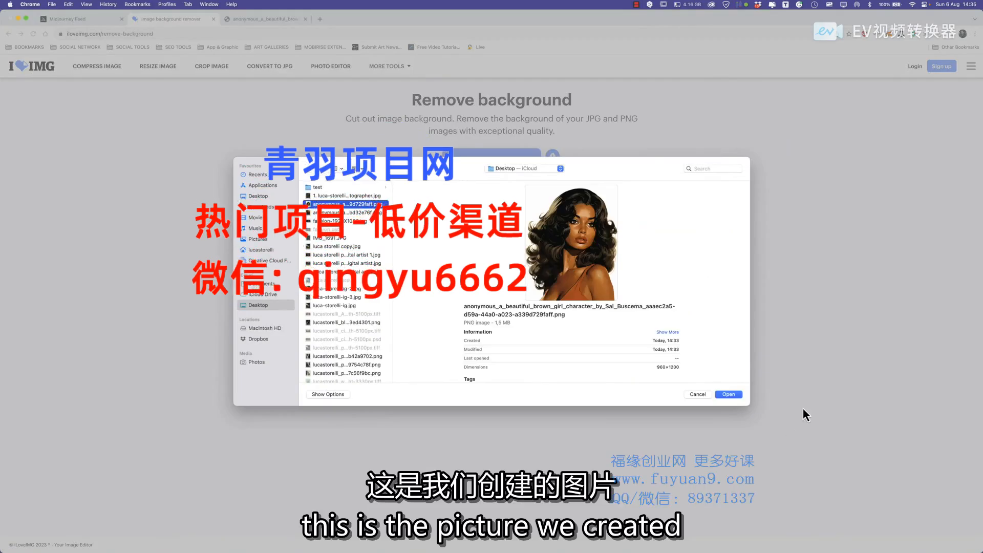
click(727, 395)
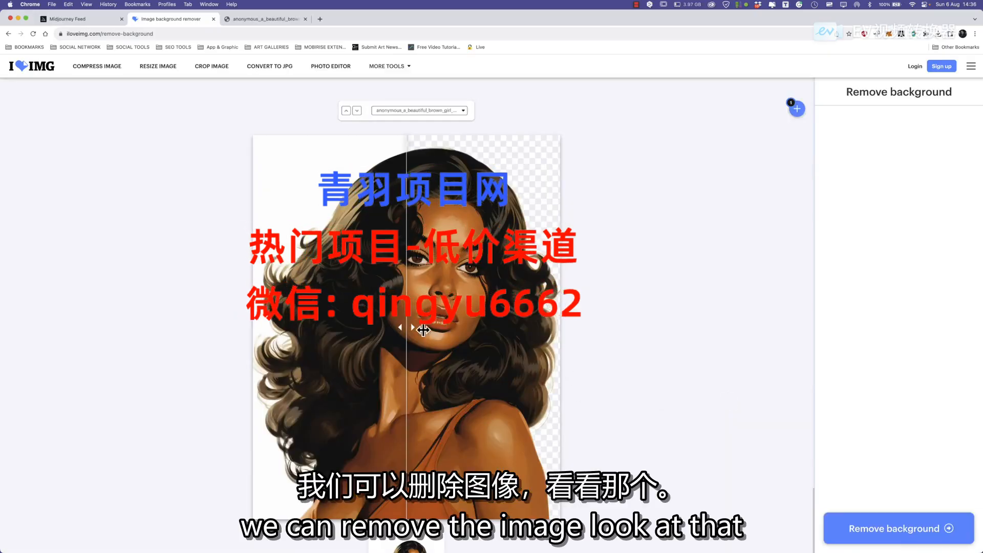
Compare the portrait before and after the cut-out, remove its background and save the resulting image to the desktop.
drag(558, 358, 250, 346)
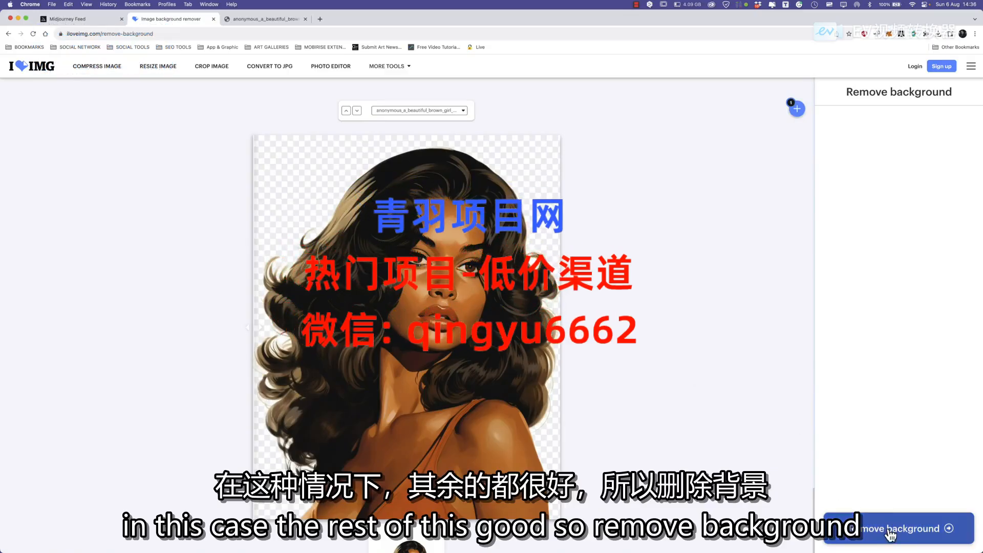
click(873, 525)
click(489, 135)
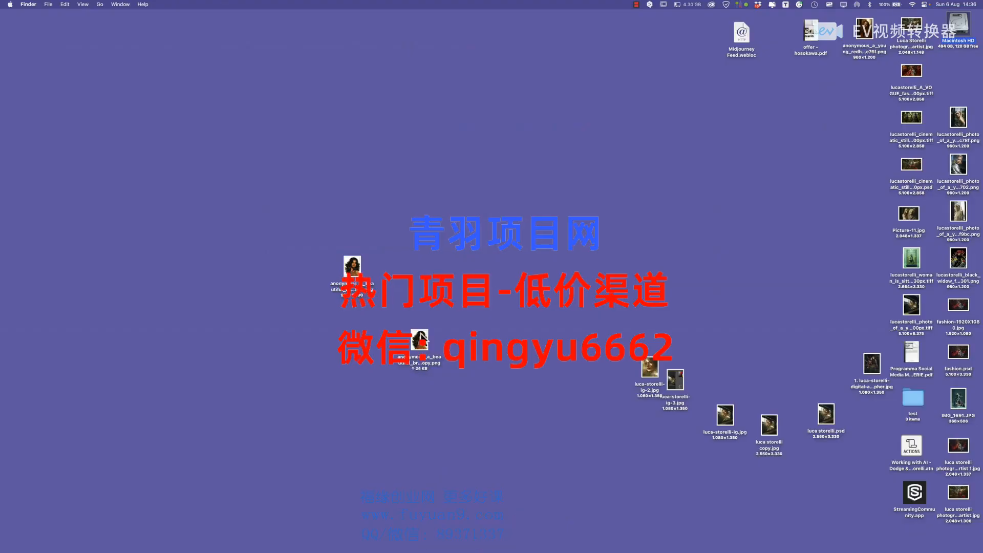
Rename the background-free portrait copy on the desktop as example and preview it.
click(408, 261)
click(401, 293)
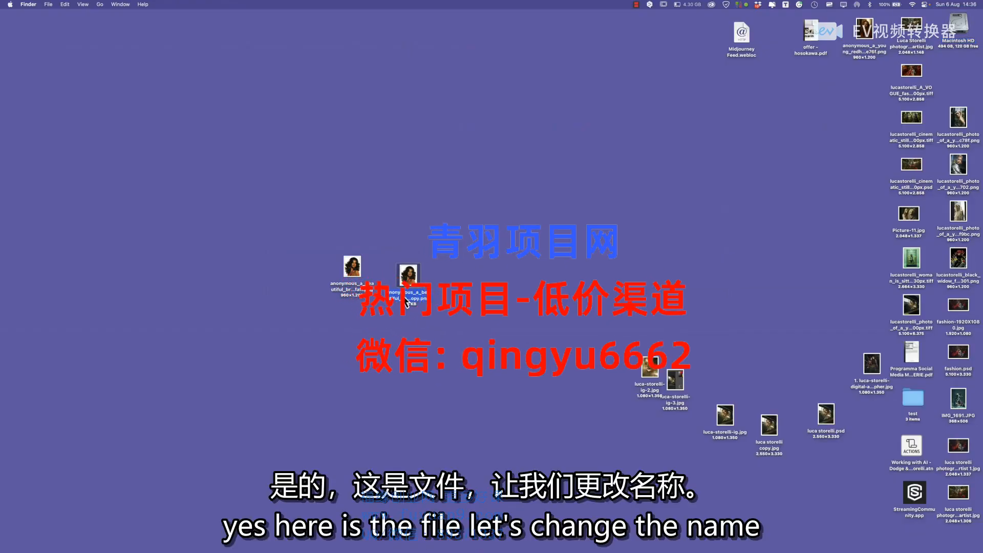
text(example)
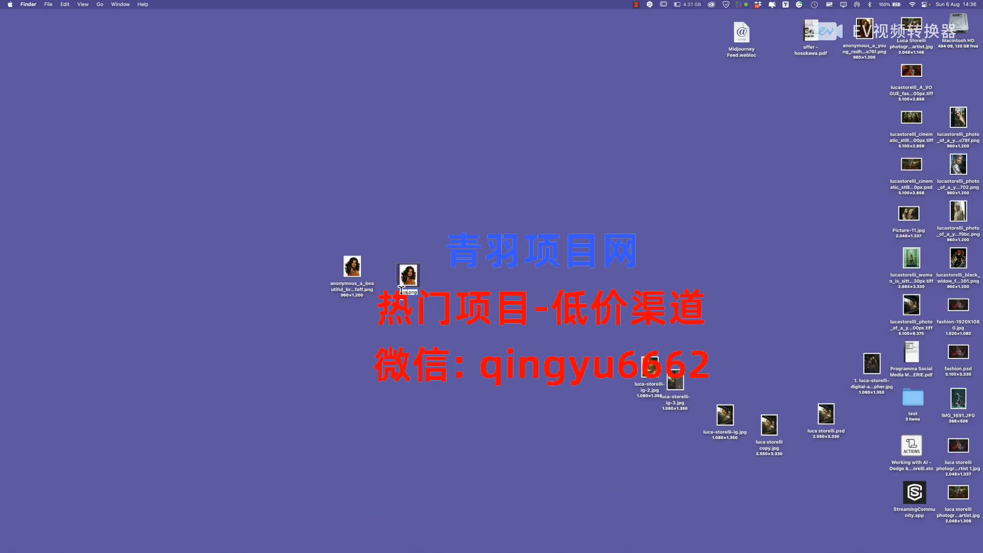
key(Return)
key(space)
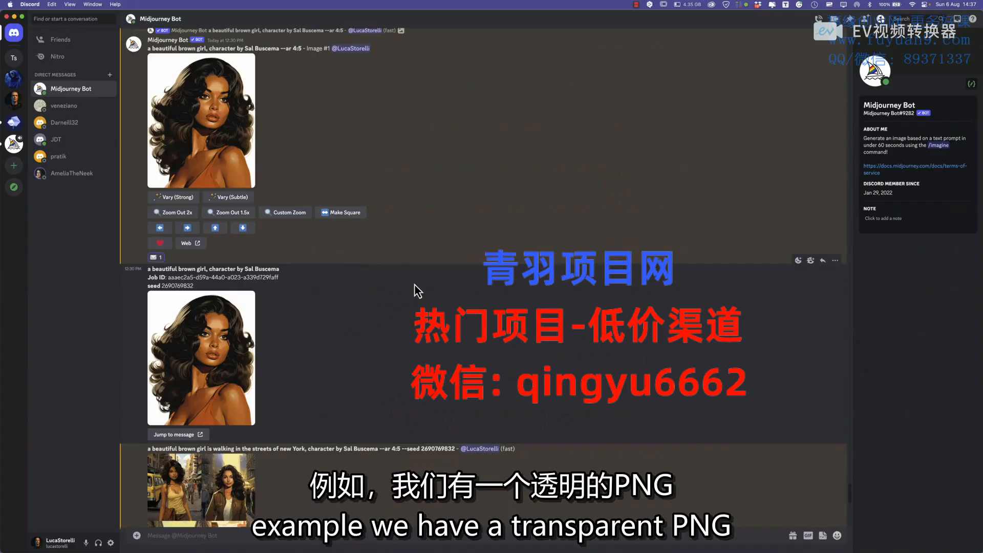
In Discord, upload example.png to the Midjourney Bot chat and start an /imagine command.
scroll(413, 287, down, 10)
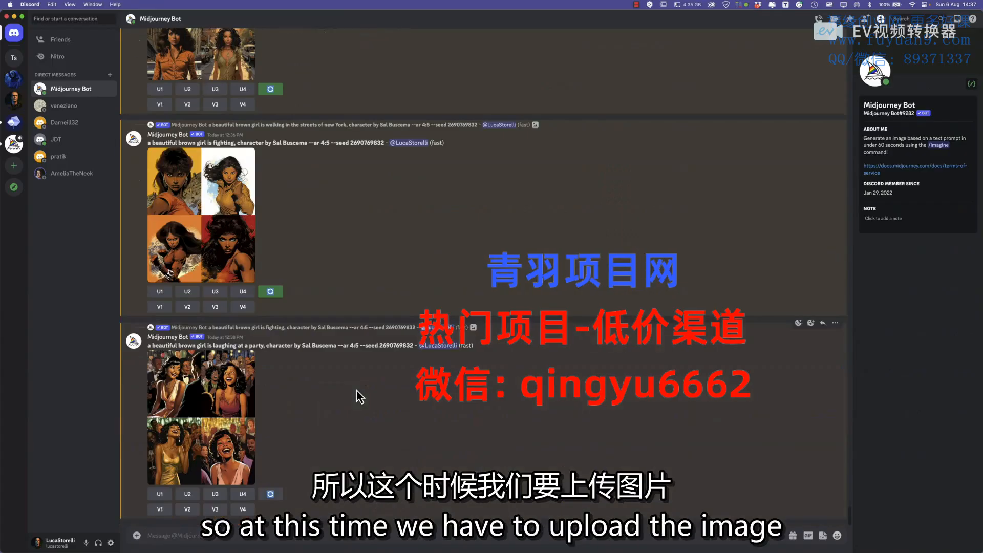
click(137, 536)
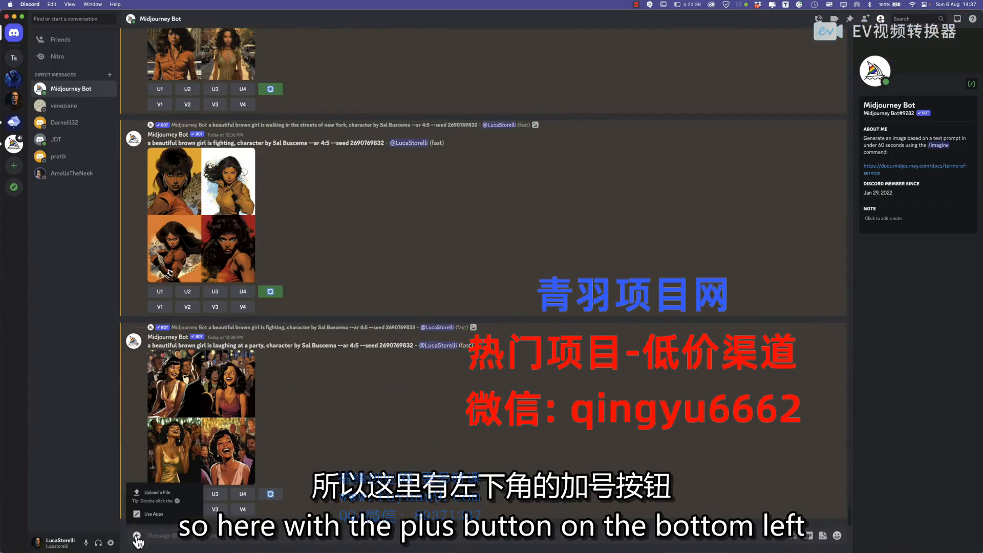
click(156, 500)
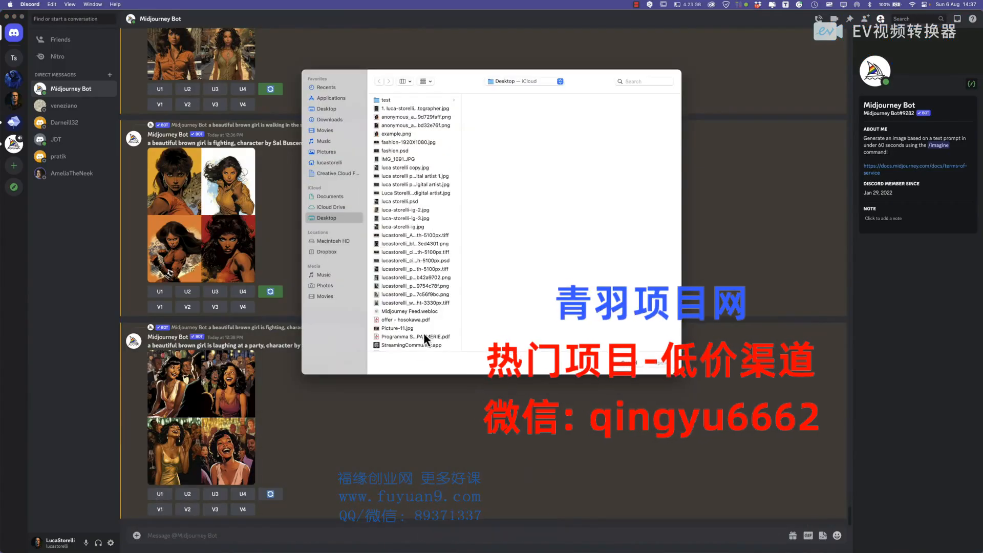
click(390, 134)
click(657, 365)
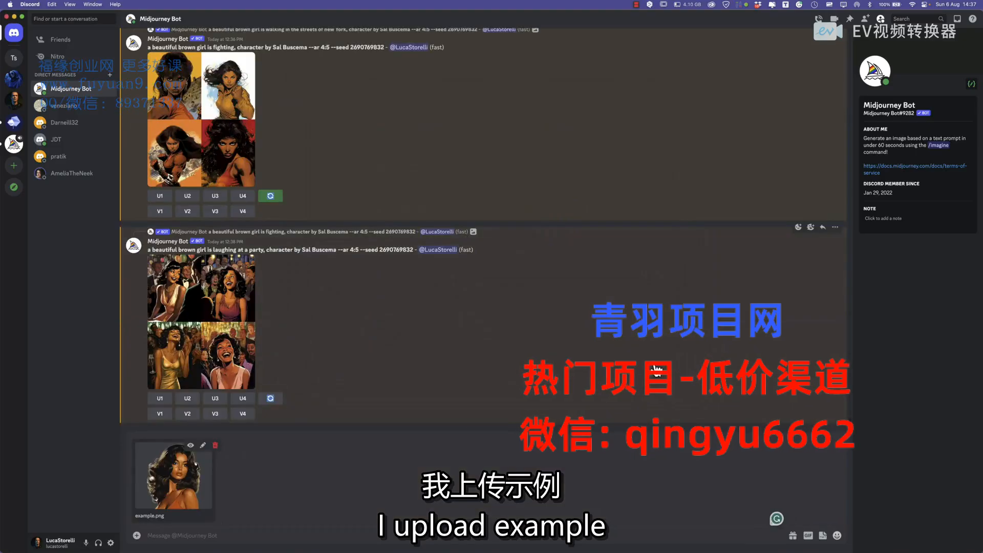
key(Return)
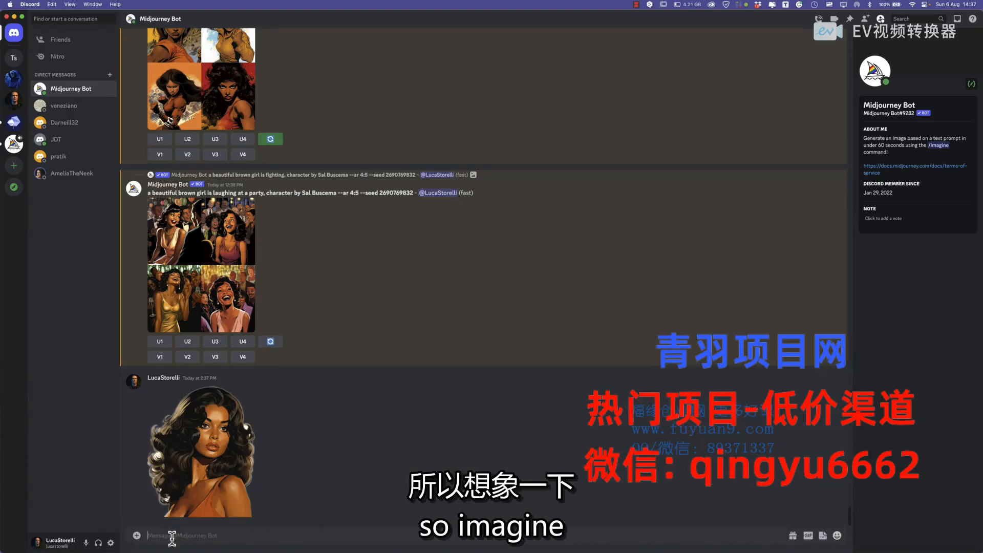
text(/)
click(213, 393)
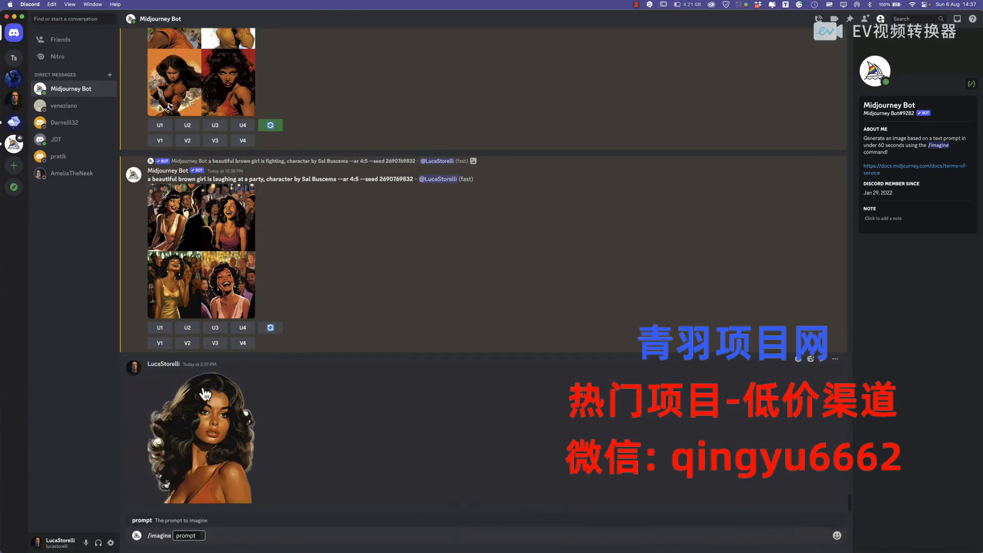
scroll(204, 395, up, 5)
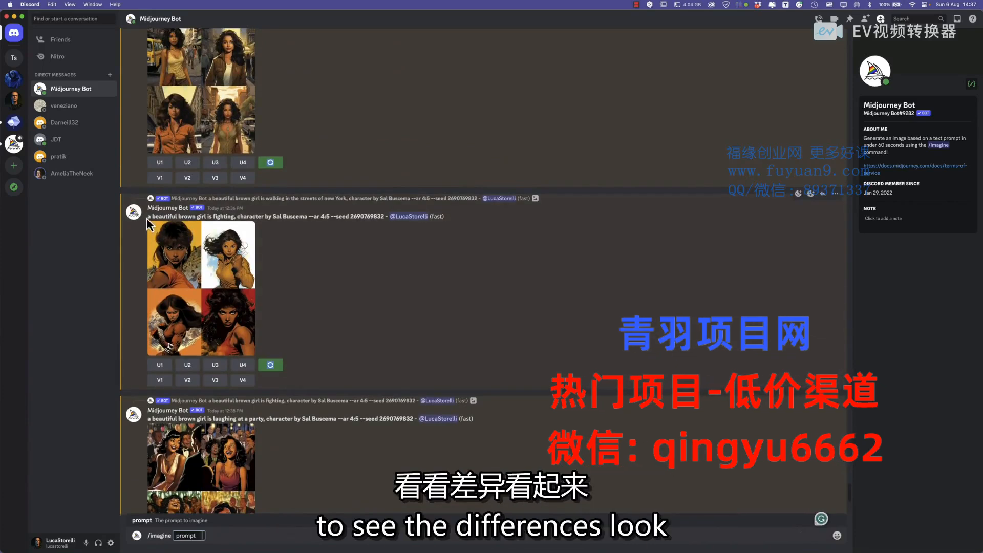
scroll(147, 217, up, 4)
drag(147, 197, 223, 192)
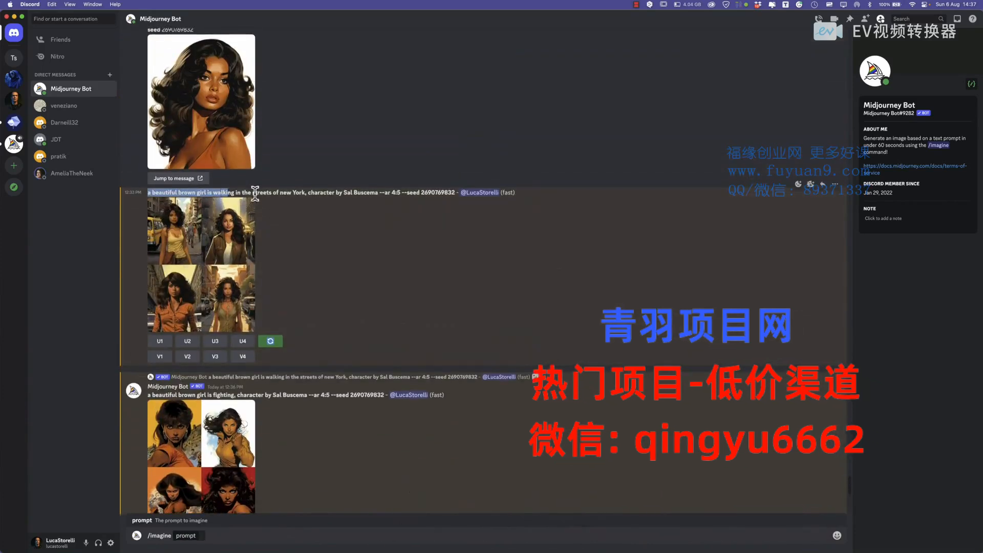
drag(401, 193, 402, 194)
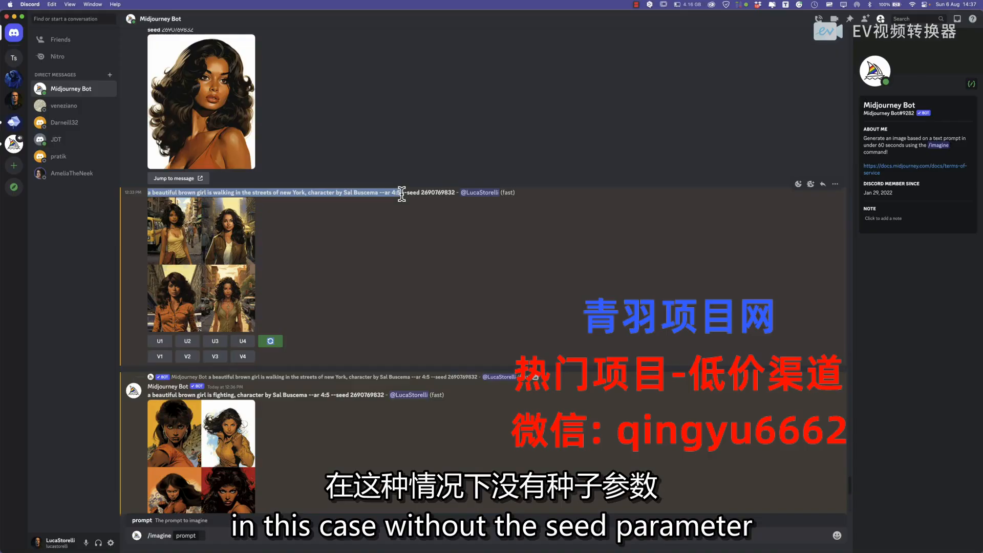
scroll(406, 310, down, 8)
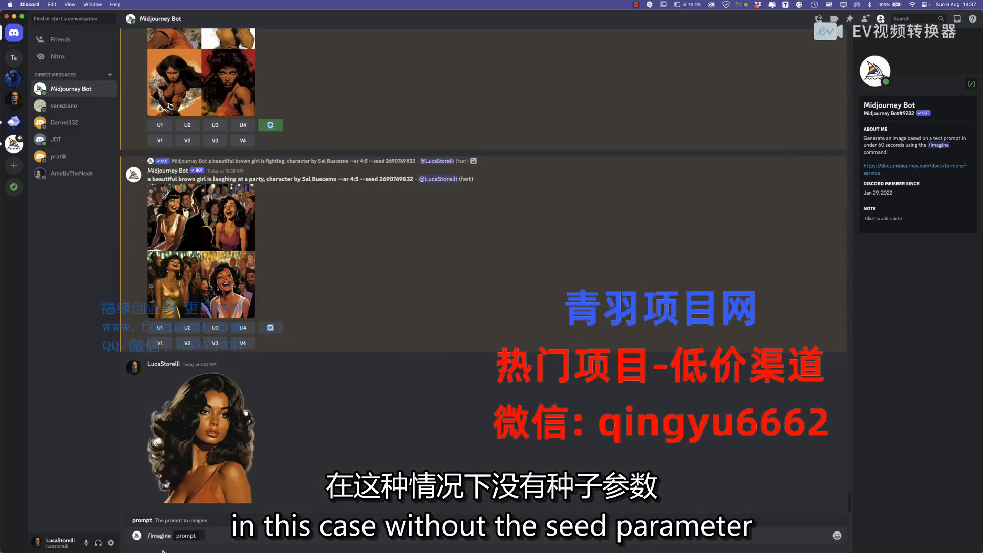
Build the prompt from the uploaded cut-out's link plus "a beautiful brown girl is walking in the streets of new York, character by Sal Buscema --ar 4:5".
right_click(206, 424)
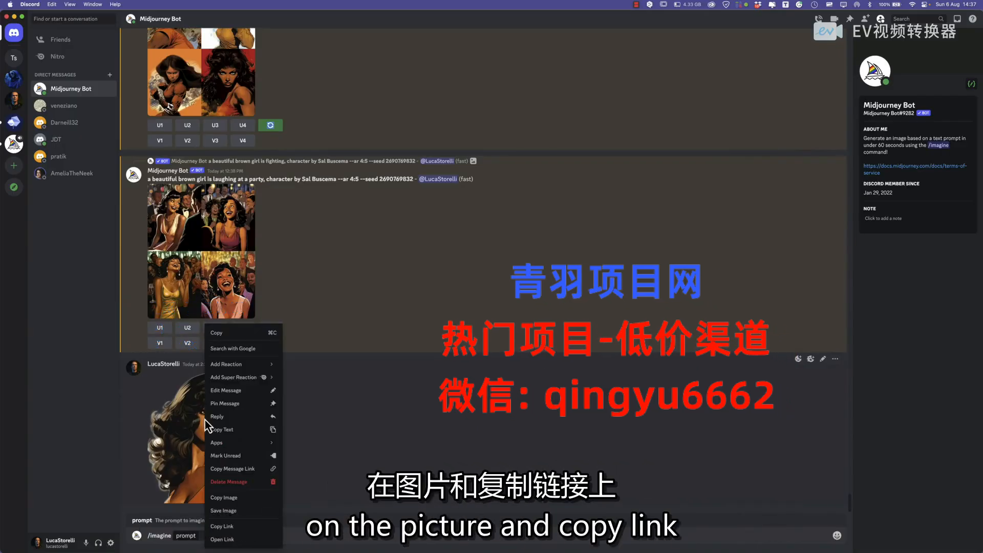
click(225, 528)
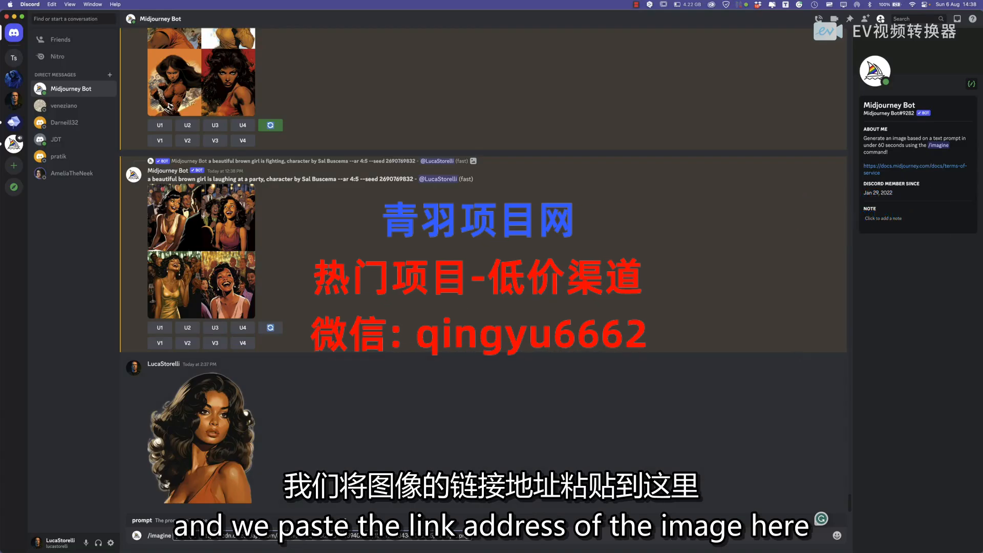
scroll(483, 181, up, 10)
drag(148, 184, 339, 180)
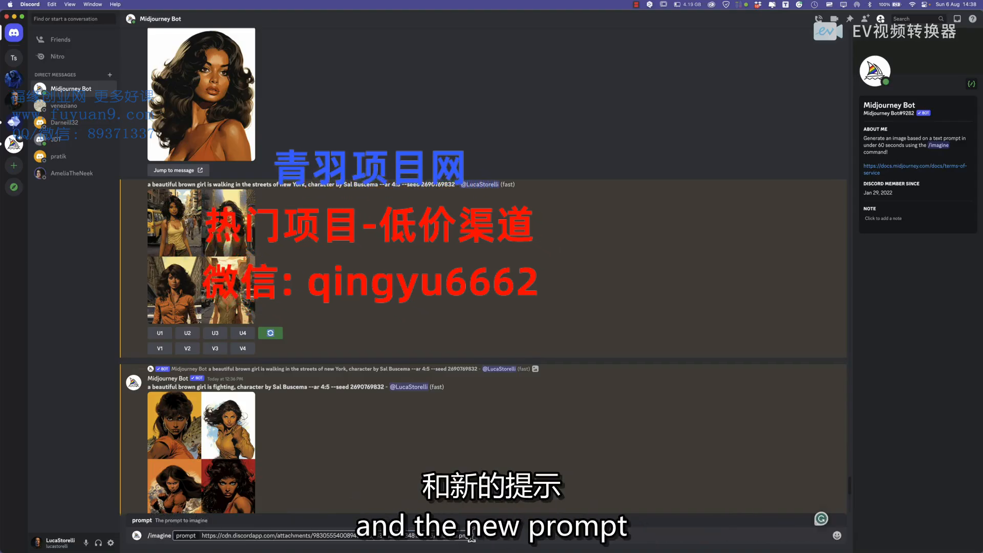
key(super+v)
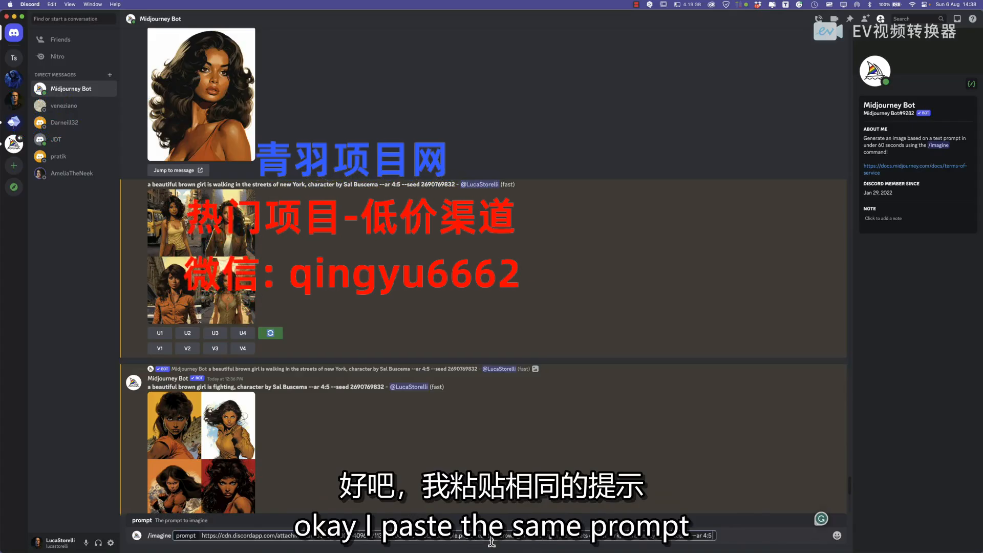
Submit the cut-out prompt, and open both the earlier seed-based New York street grid and the new image-reference grid in the browser.
key(Return)
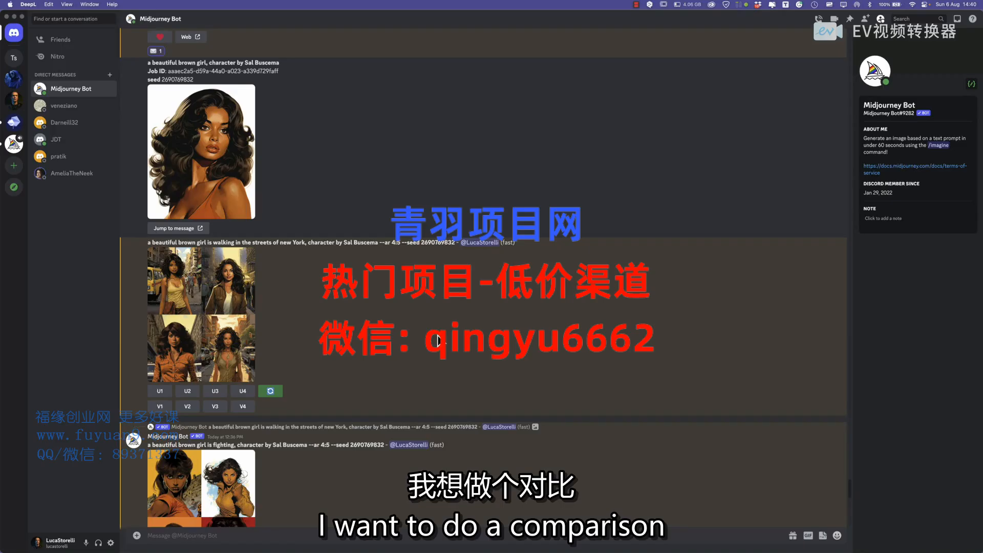
click(219, 321)
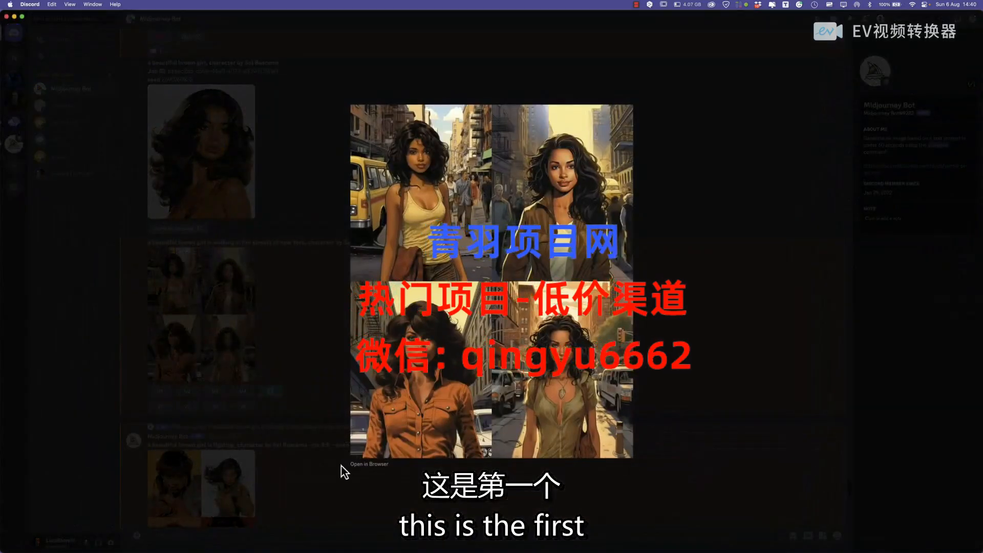
click(365, 464)
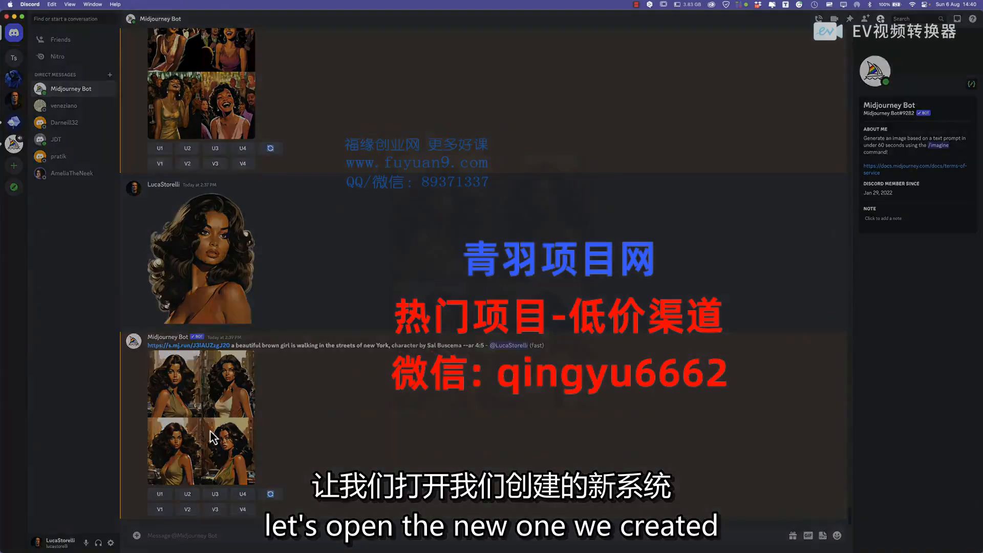
click(213, 438)
click(353, 410)
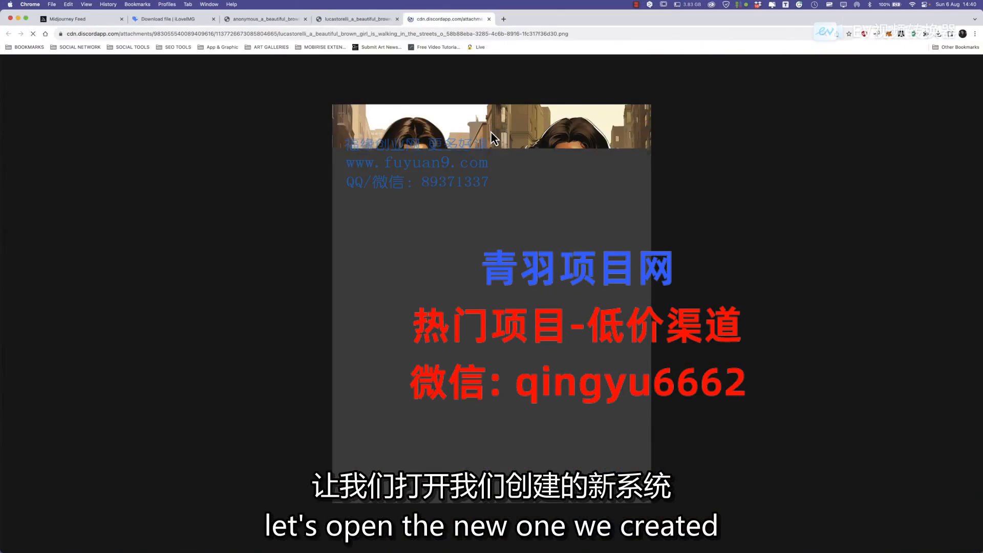
Compare the seed-based New York street grid with the original portrait, examining the face, hair and ink style in all four images.
click(252, 19)
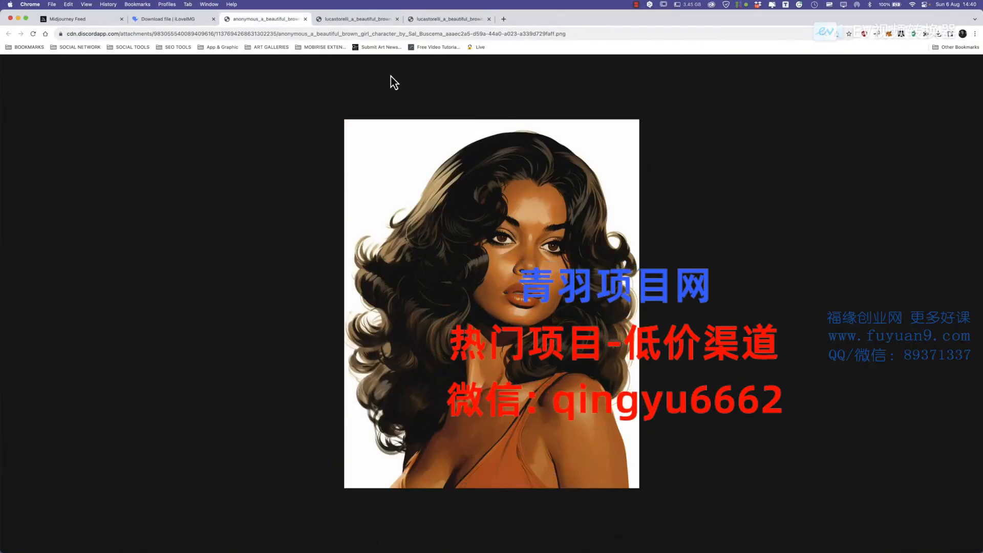
click(345, 19)
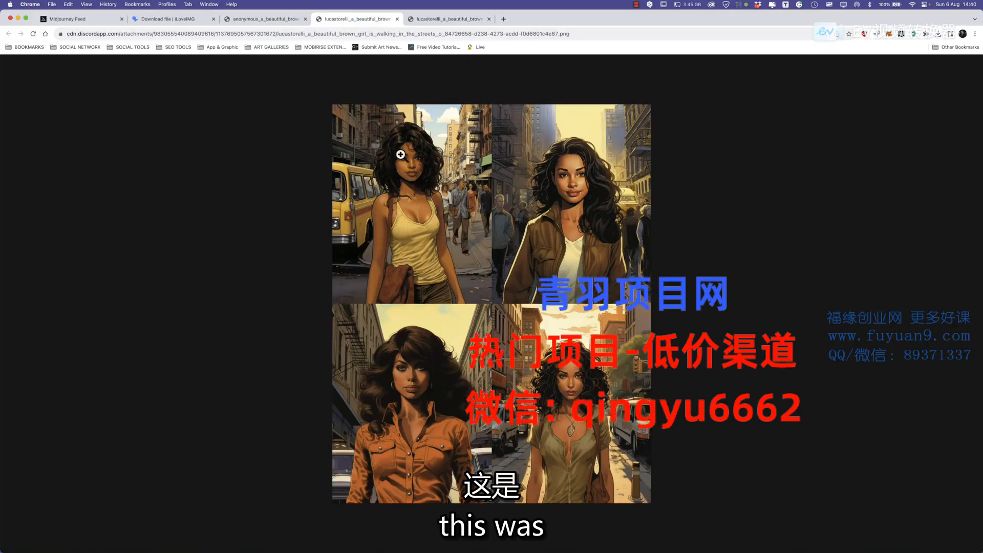
click(401, 165)
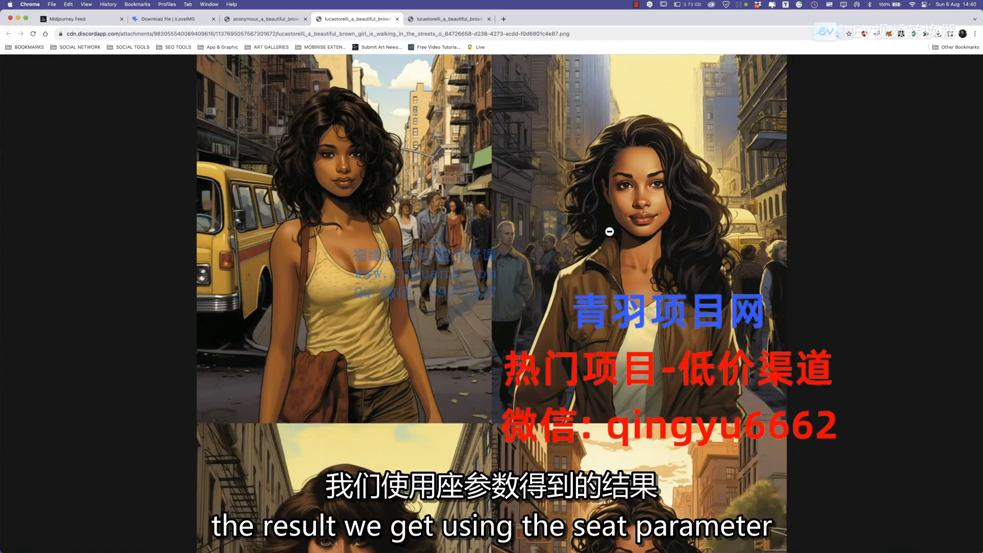
scroll(358, 186, down, 1)
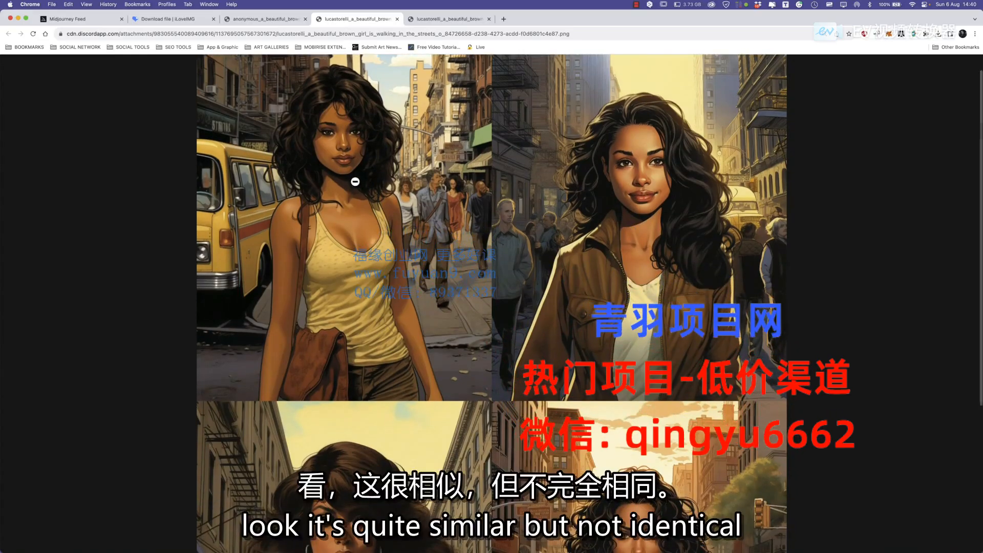
scroll(401, 351, down, 5)
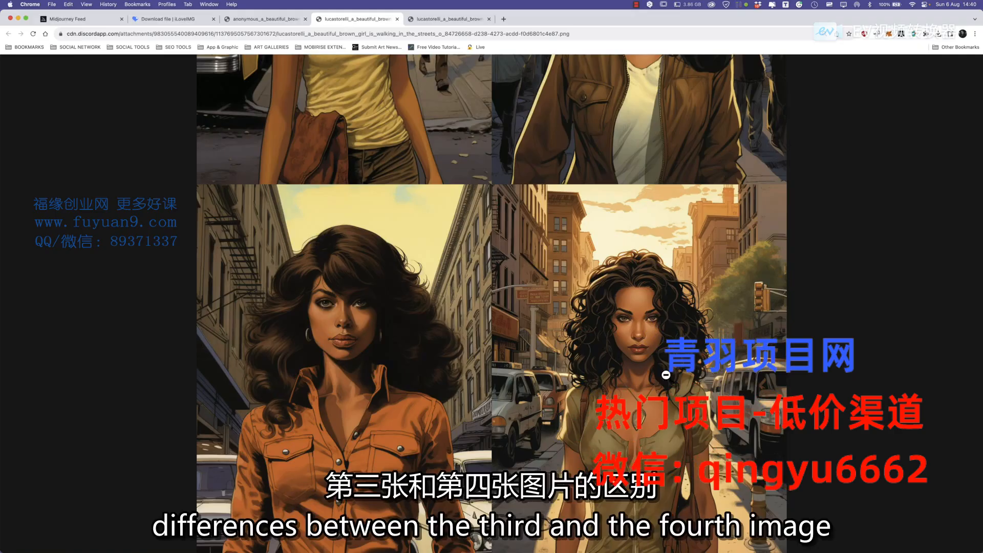
scroll(362, 337, up, 4)
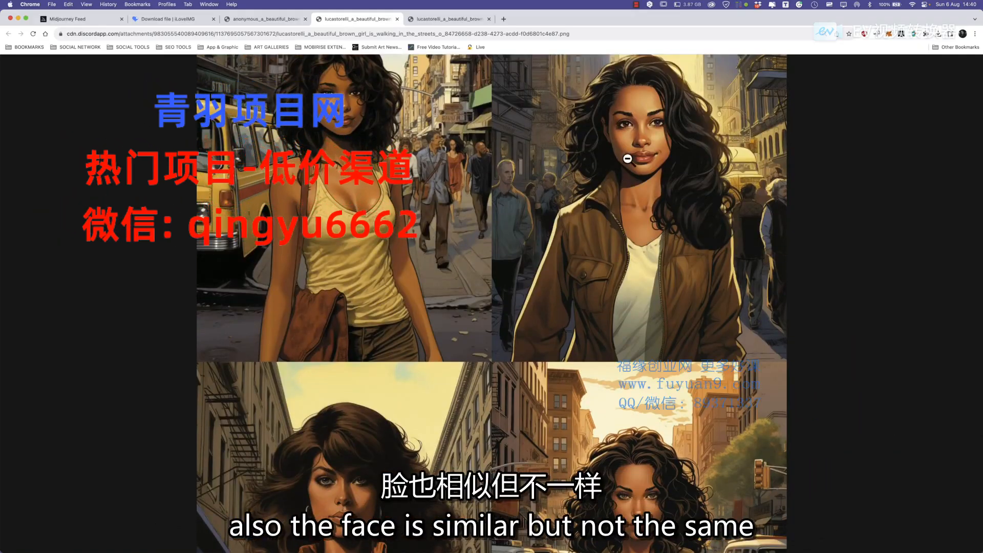
scroll(359, 113, up, 2)
click(246, 21)
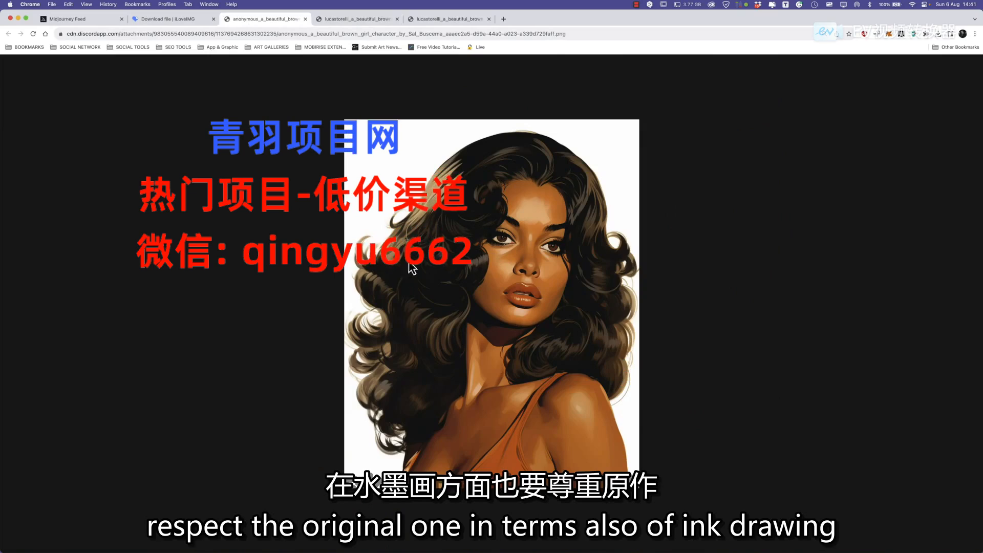
click(343, 19)
scroll(651, 275, down, 3)
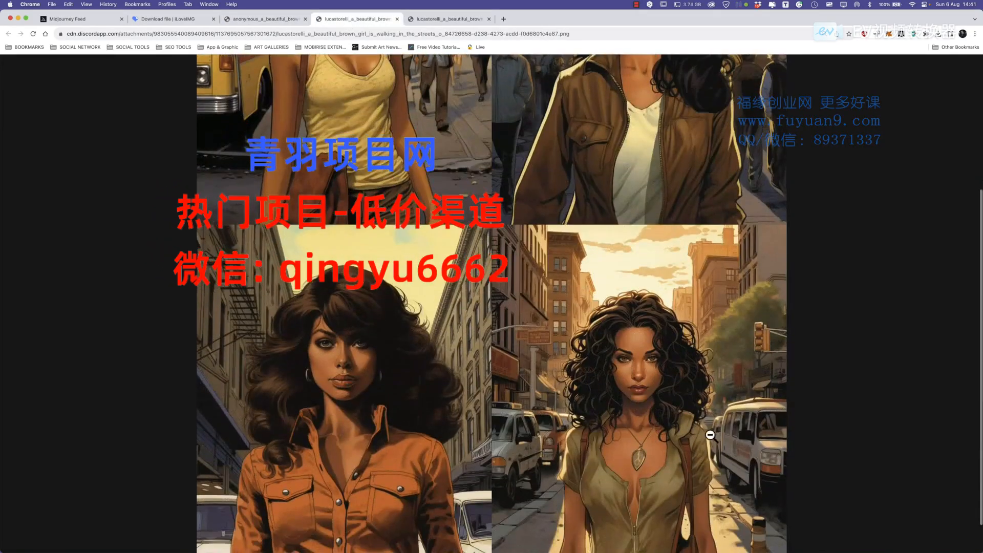
scroll(430, 322, up, 5)
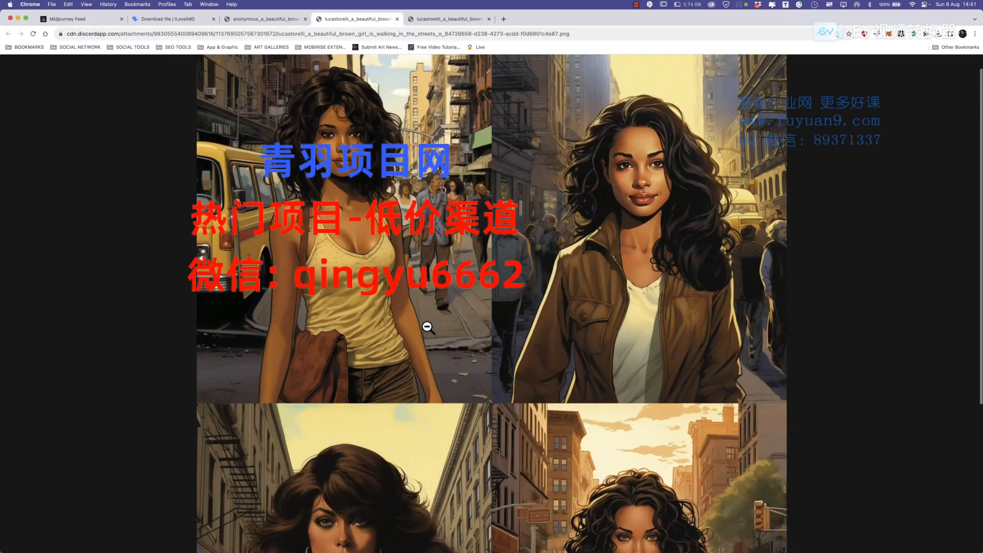
click(261, 19)
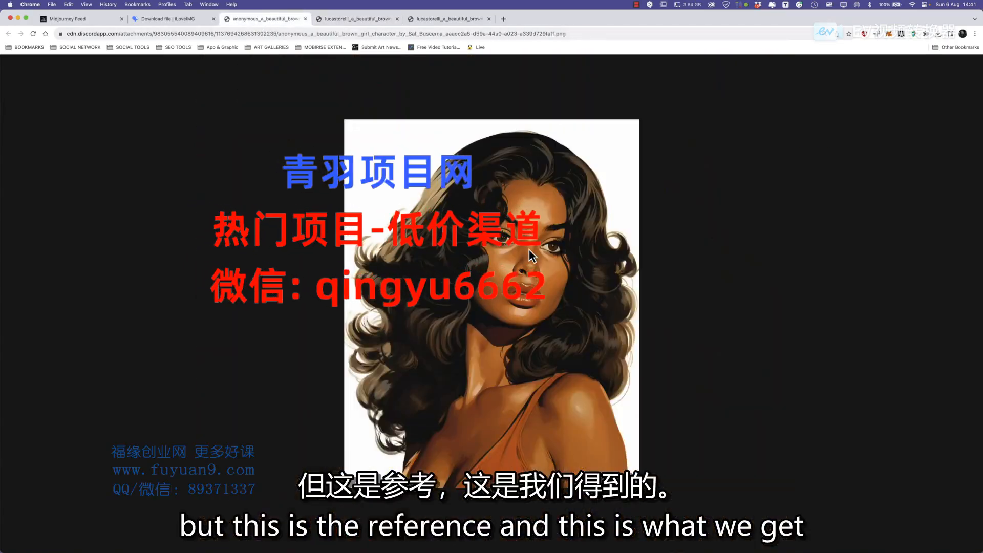
Compare the grid generated from the cut-out reference with the original portrait, examining the face, hair and clothing in all four images.
click(453, 20)
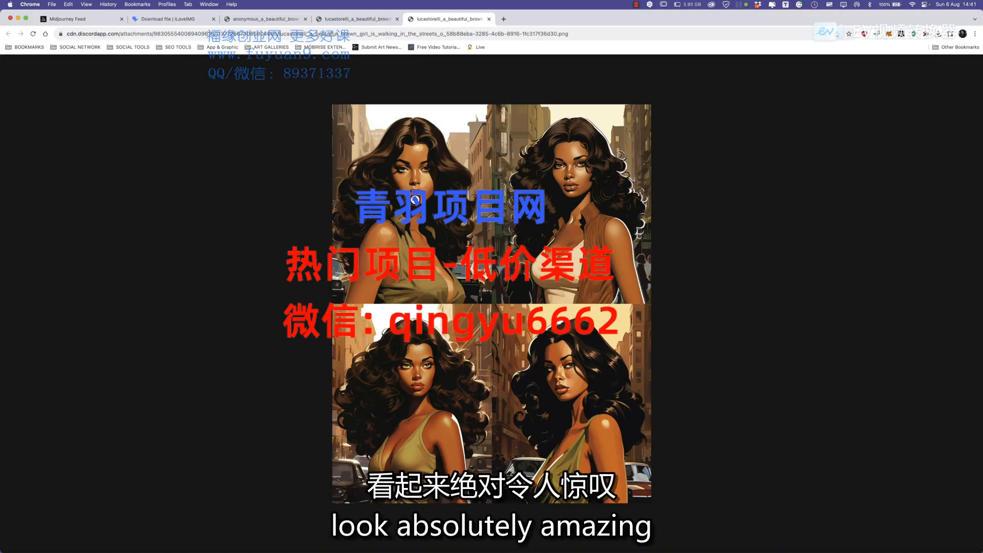
click(396, 239)
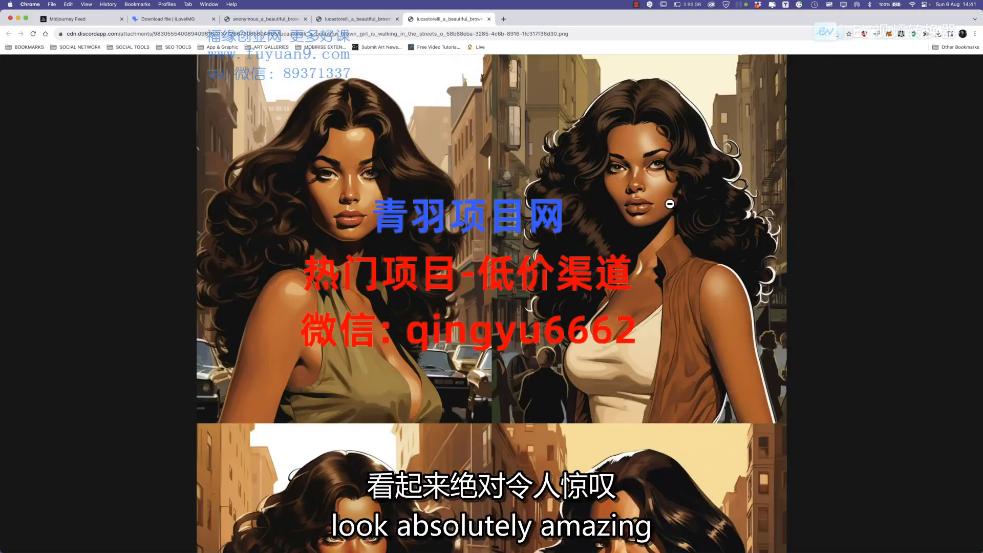
click(273, 19)
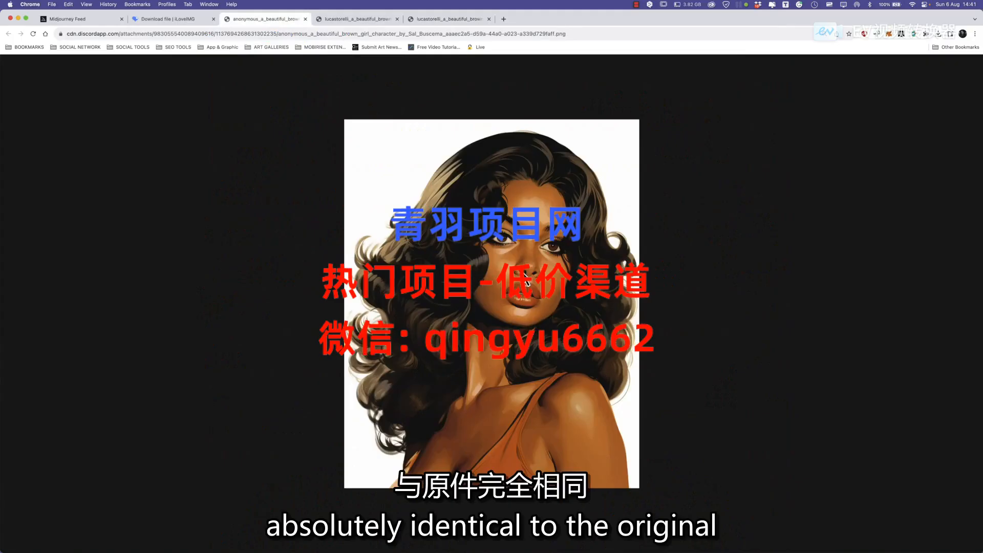
click(448, 19)
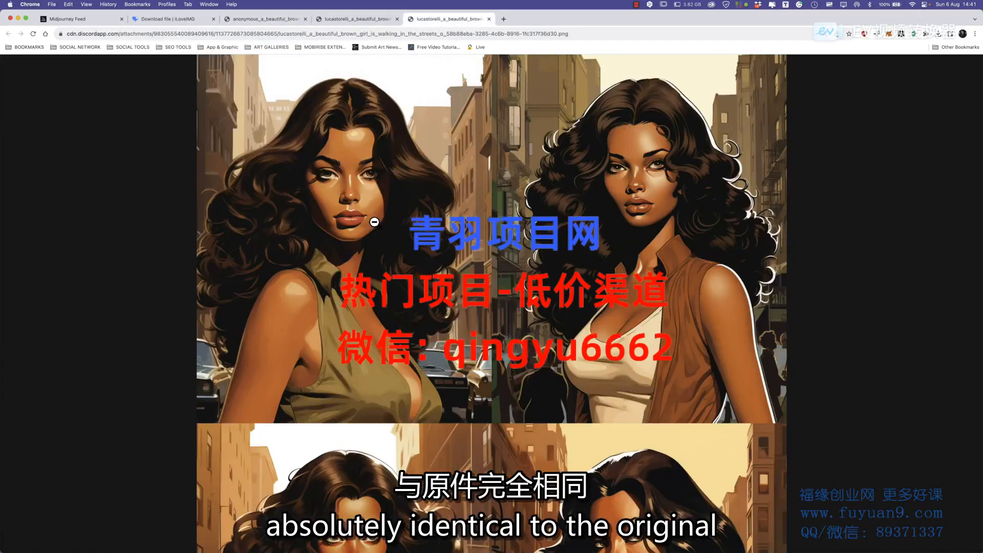
scroll(461, 205, down, 5)
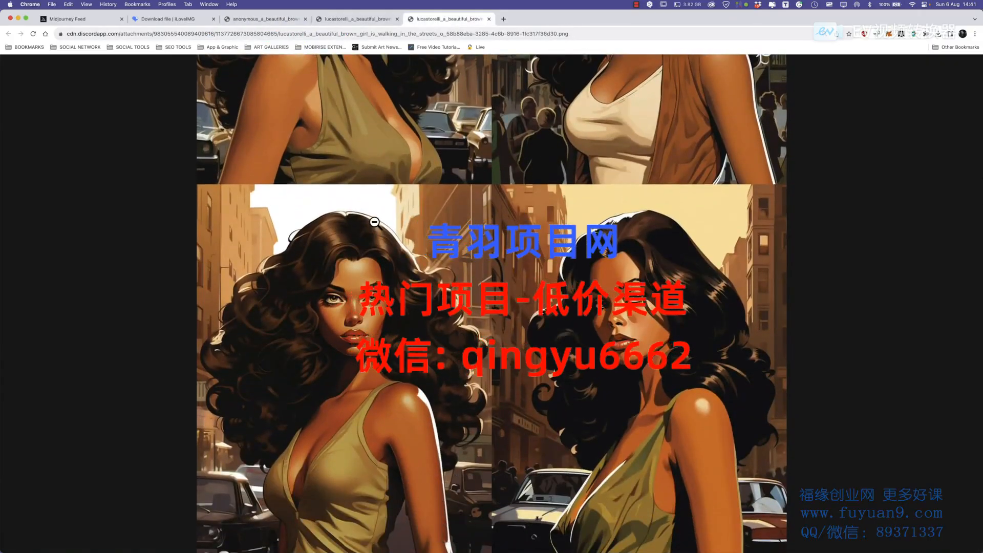
click(259, 23)
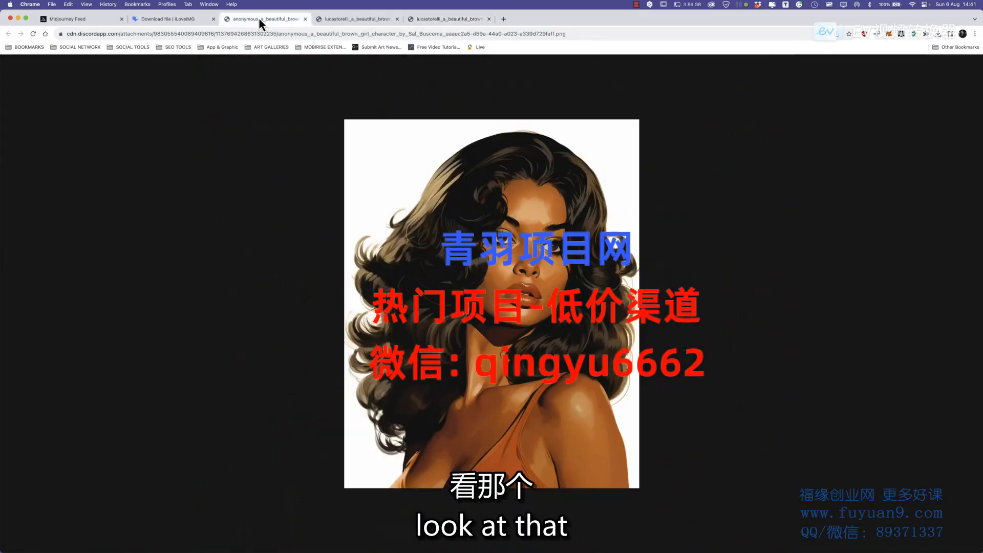
click(469, 20)
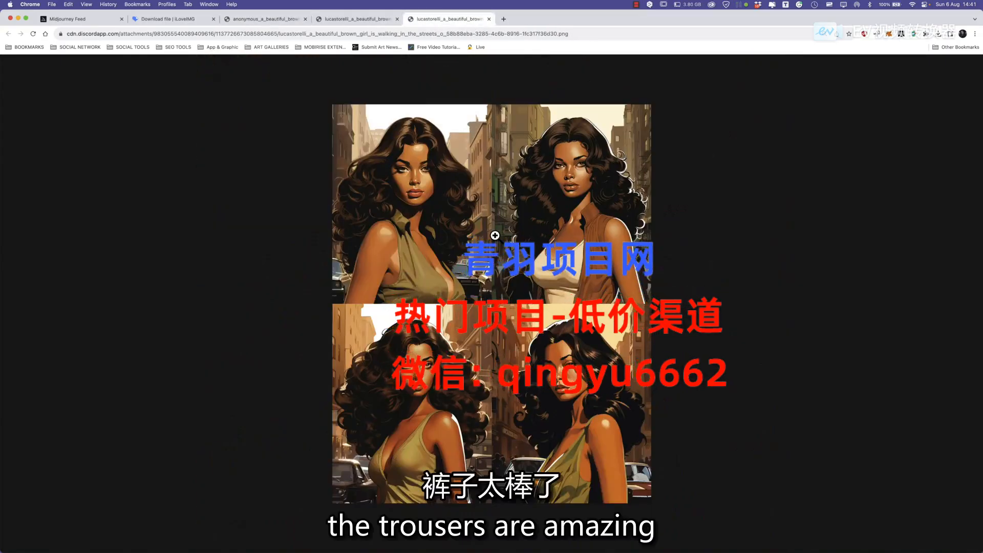
key(super+3)
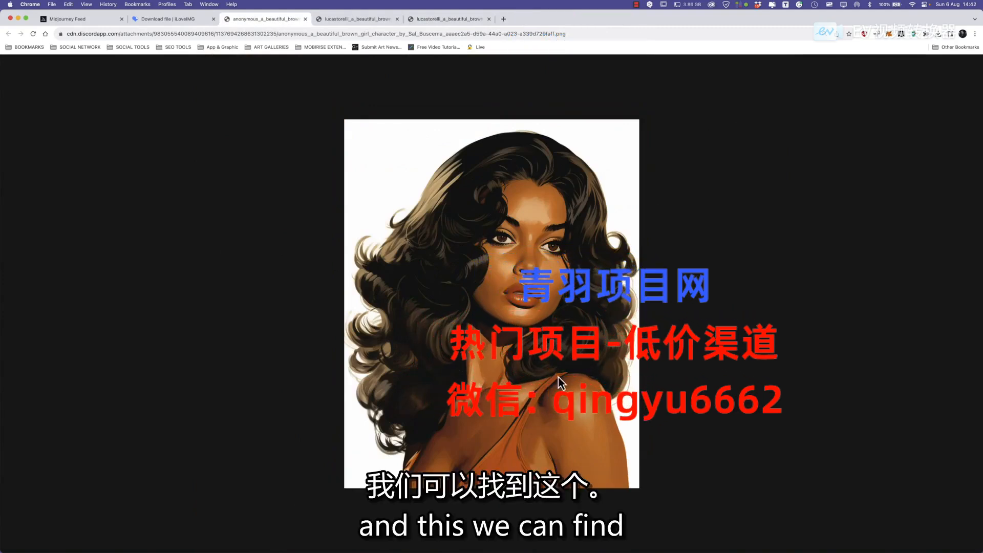
click(445, 19)
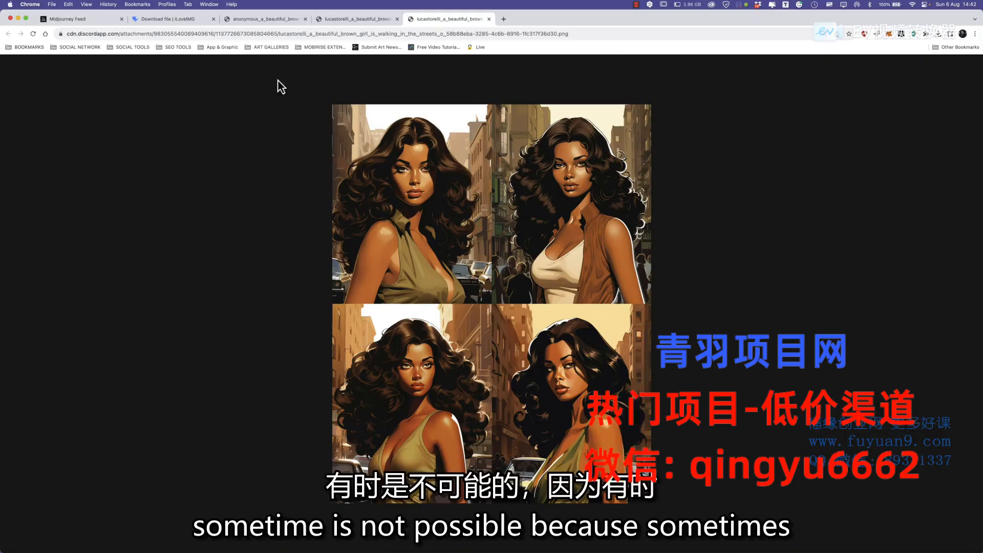
click(265, 19)
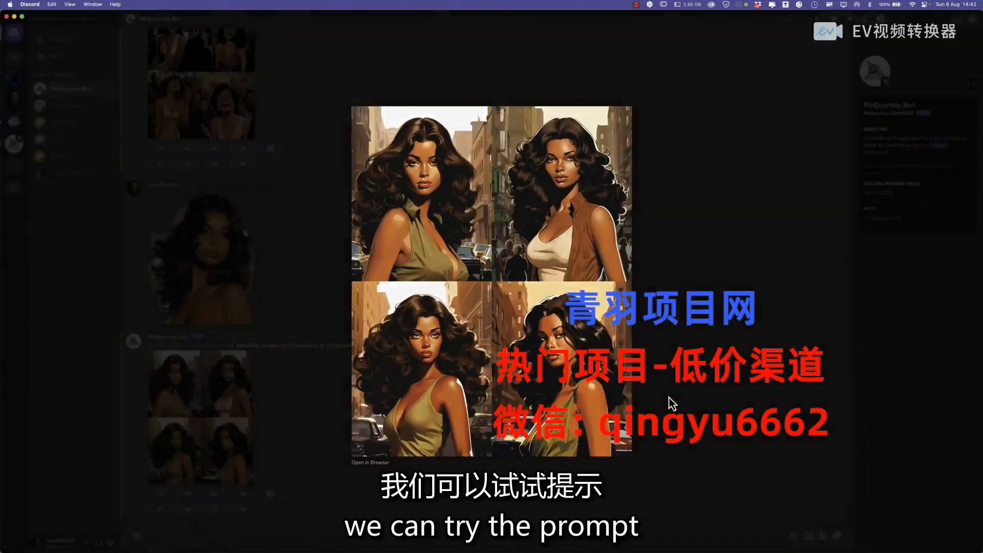
Back in Discord, rerun the cut-out prompt with "walking in the streets of new York" replaced by "driving a vintage car".
click(669, 398)
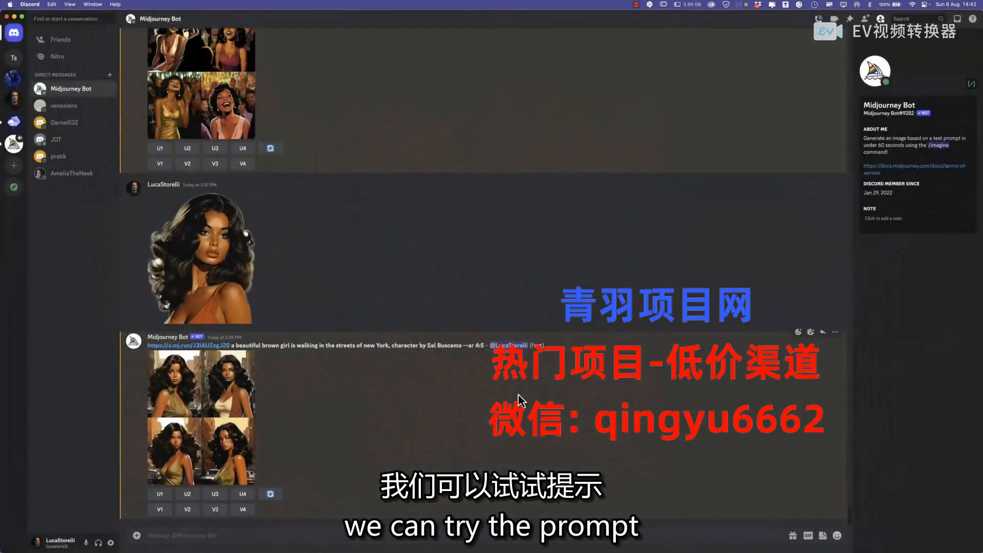
click(270, 495)
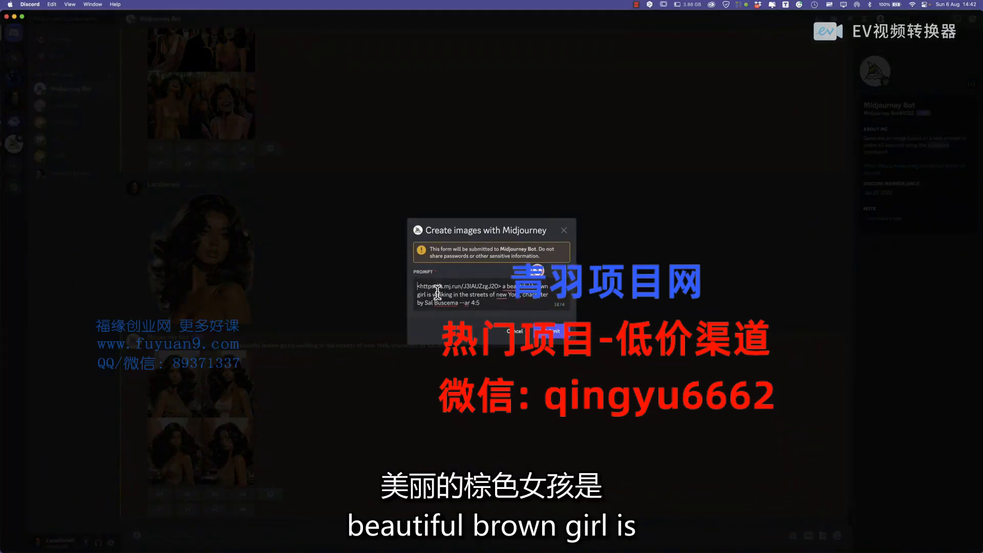
drag(433, 295, 515, 290)
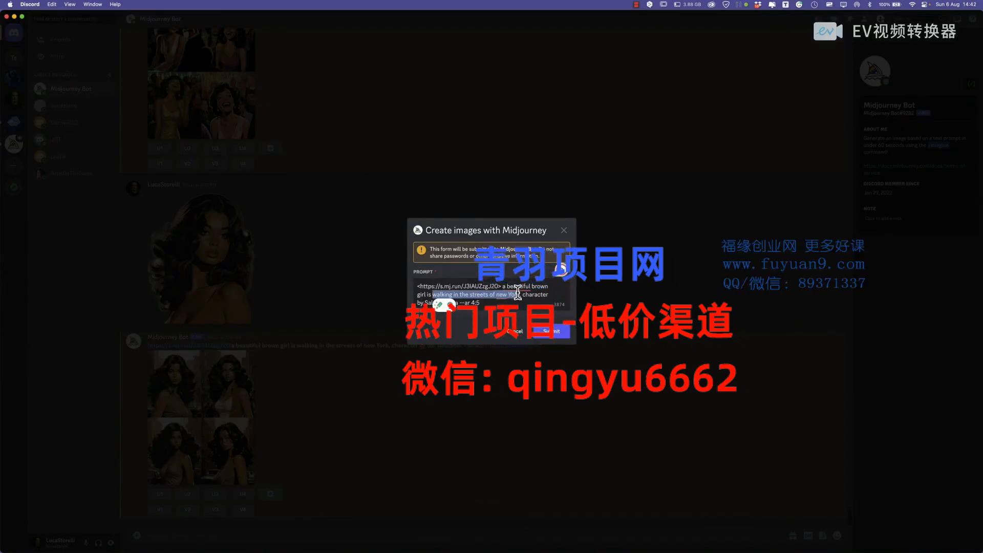
text(driving)
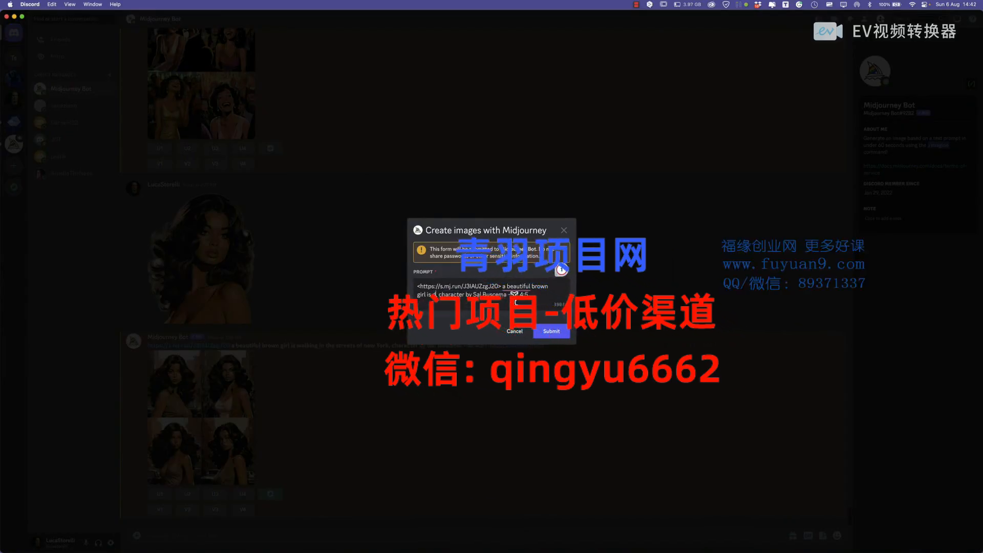
text( a car)
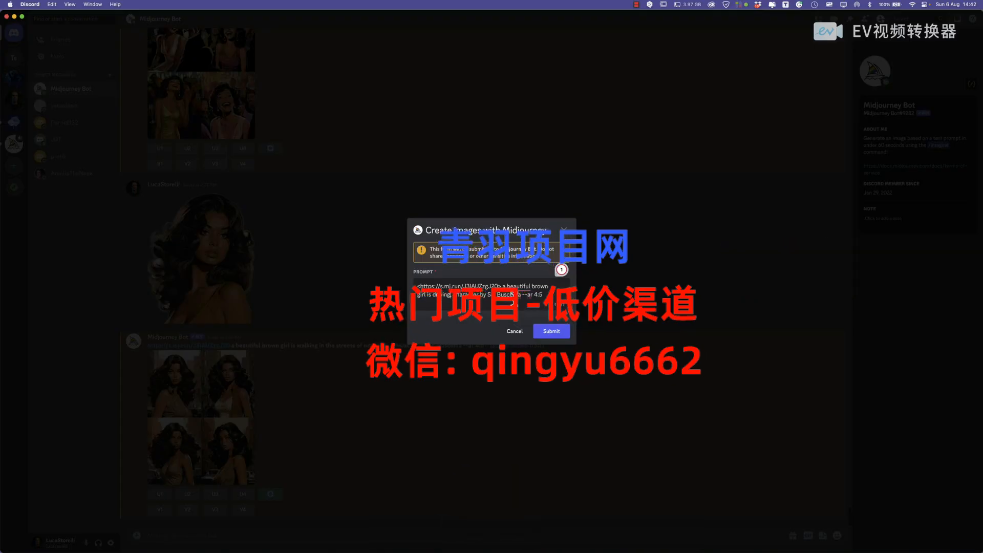
key(BackSpace)
key(BackSpace)
key(BackSpace)
text(vespa)
text(ge car)
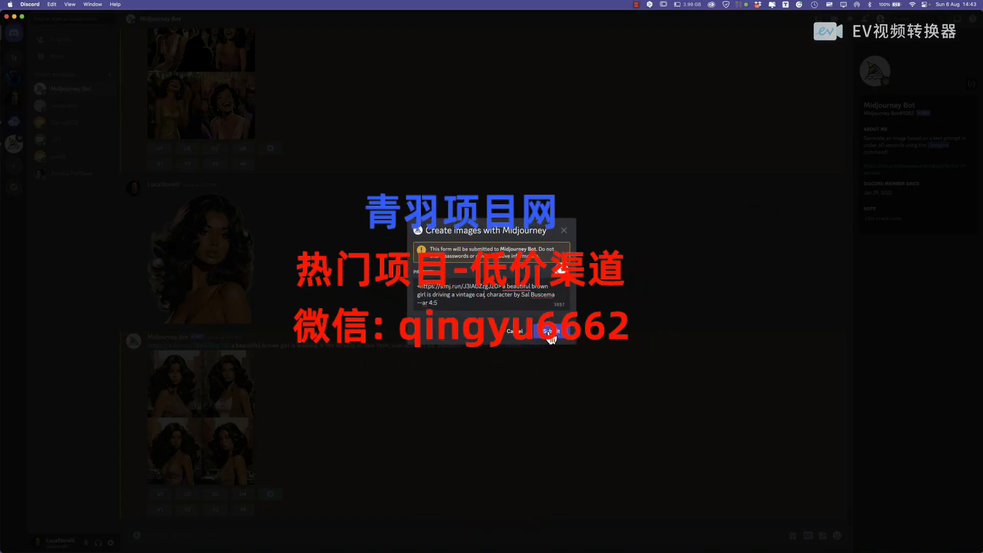
click(549, 332)
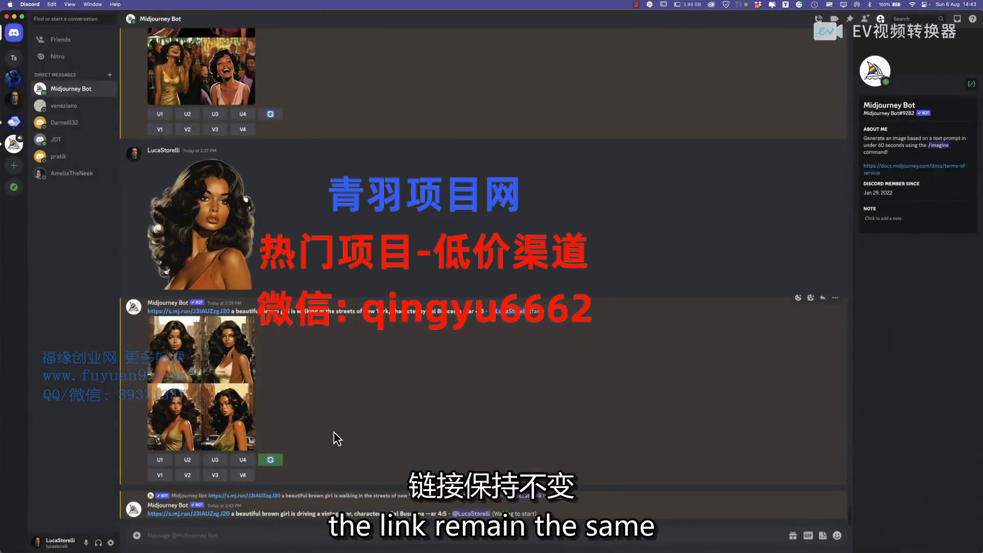
Check the reference image linked in the new prompt, and compare the vintage car grid with the original portrait in the browser.
click(258, 496)
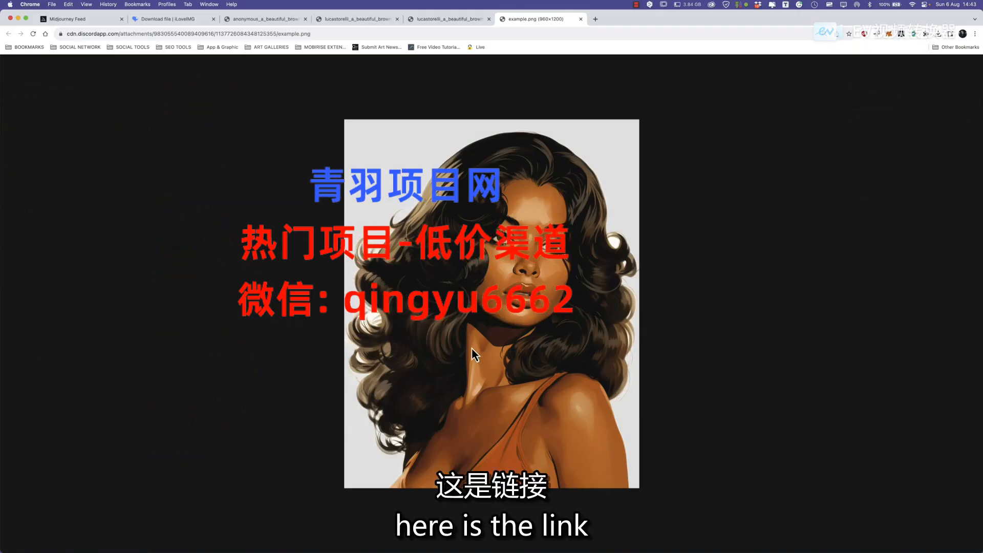
click(581, 19)
key(super+Tab)
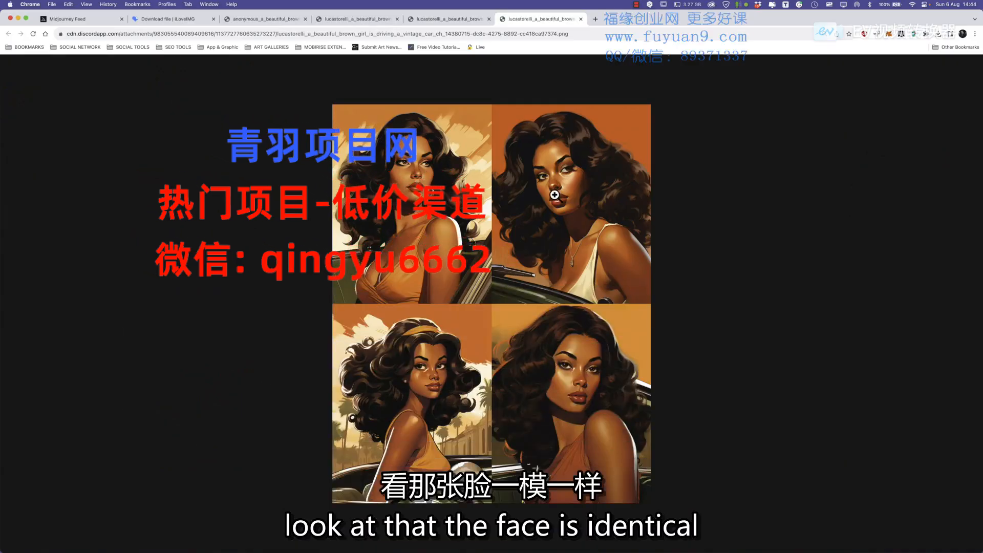
key(super+3)
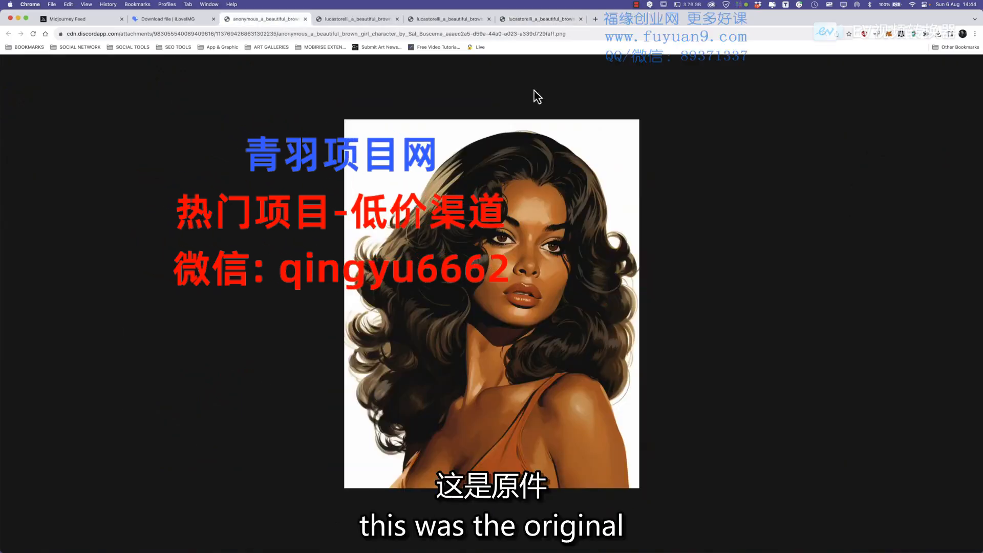
click(542, 18)
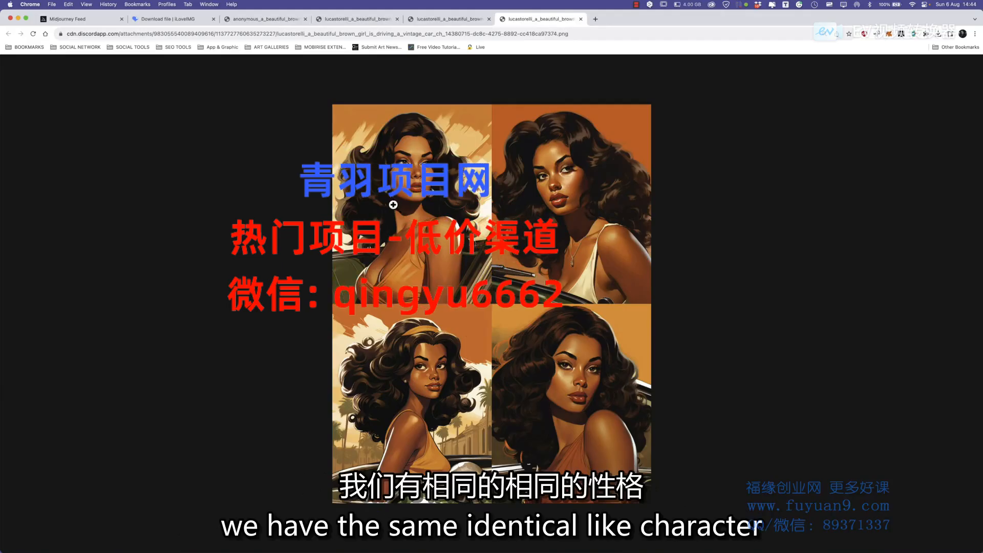
Compare the New York street grid, the vintage car grid and the original portrait for the same character in different backgrounds.
click(447, 20)
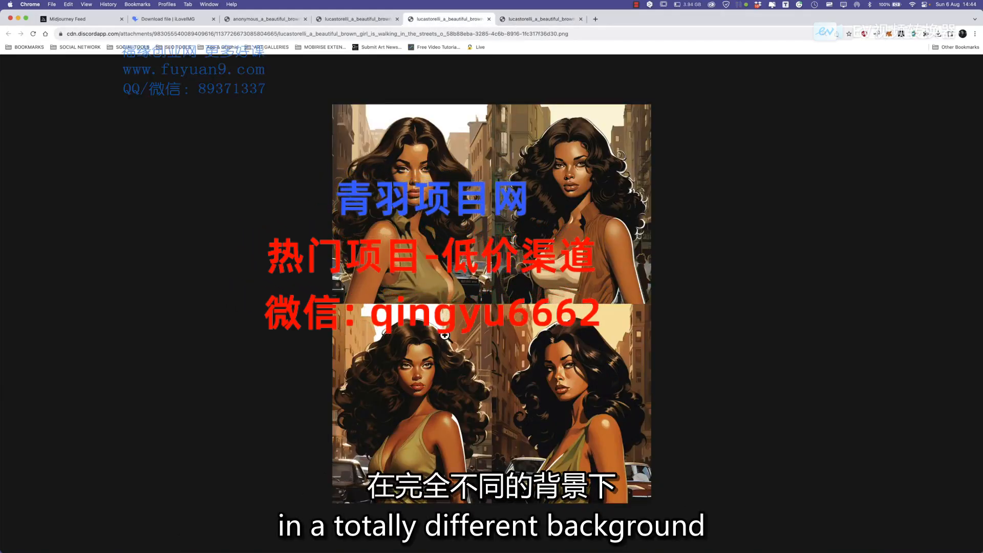
key(ctrl+Tab)
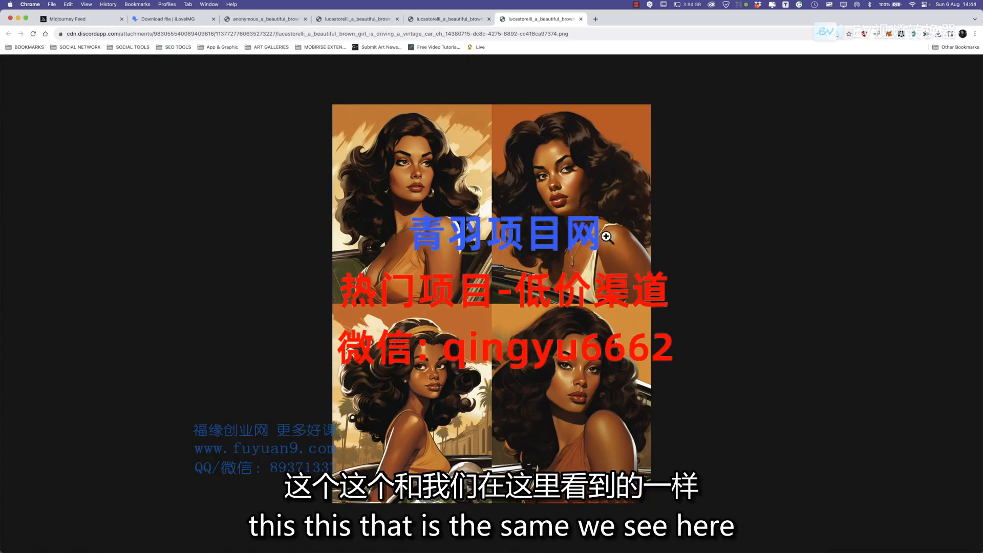
click(266, 20)
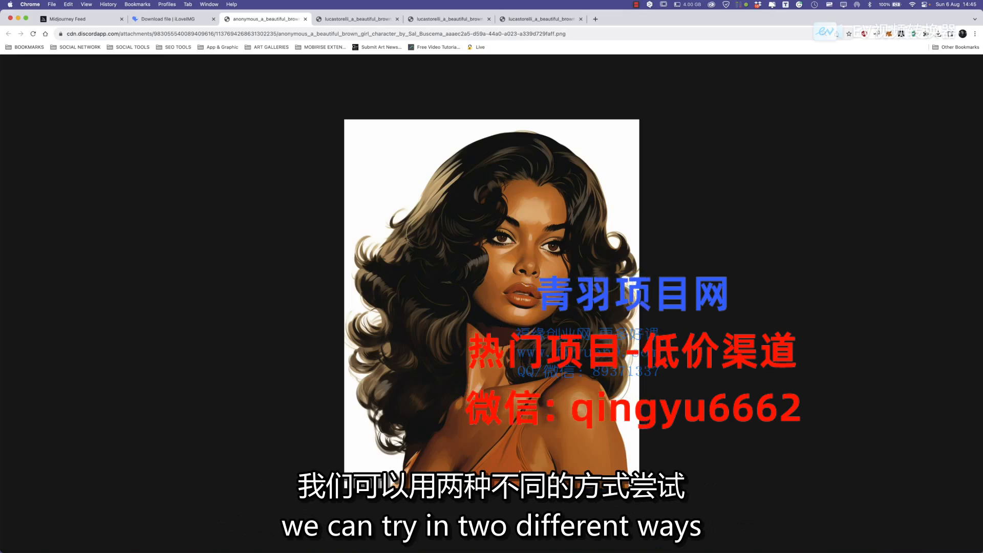
In iLoveIMG, crop the anonymous_a_beautiful_brown_girl portrait from the desktop to 959 x 795 px at X 0, Y 35, excluding the dress.
click(168, 19)
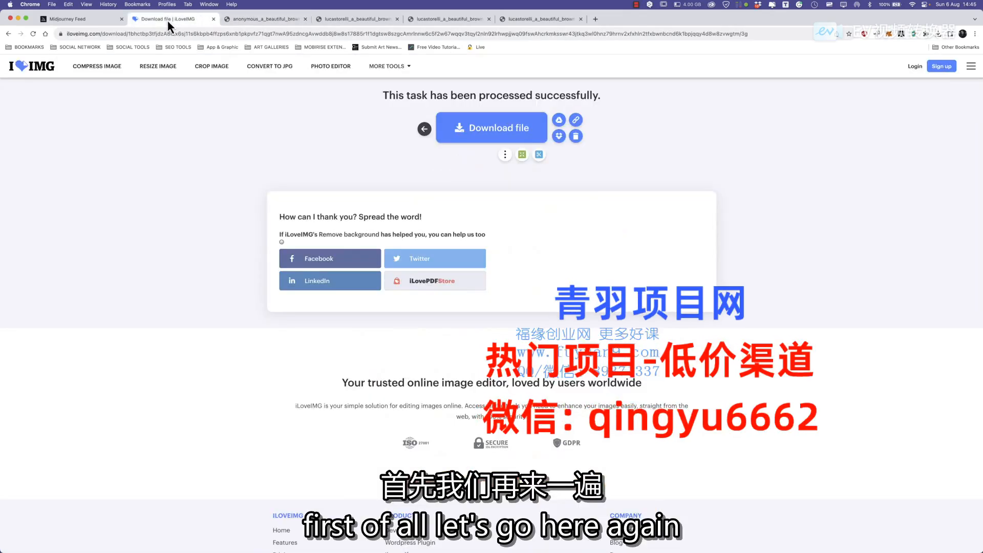
click(36, 70)
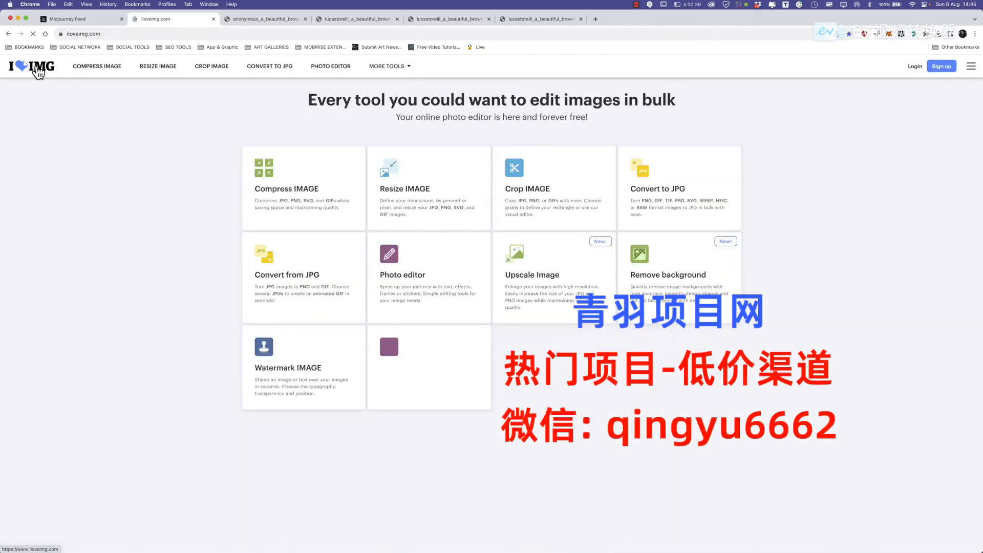
click(542, 205)
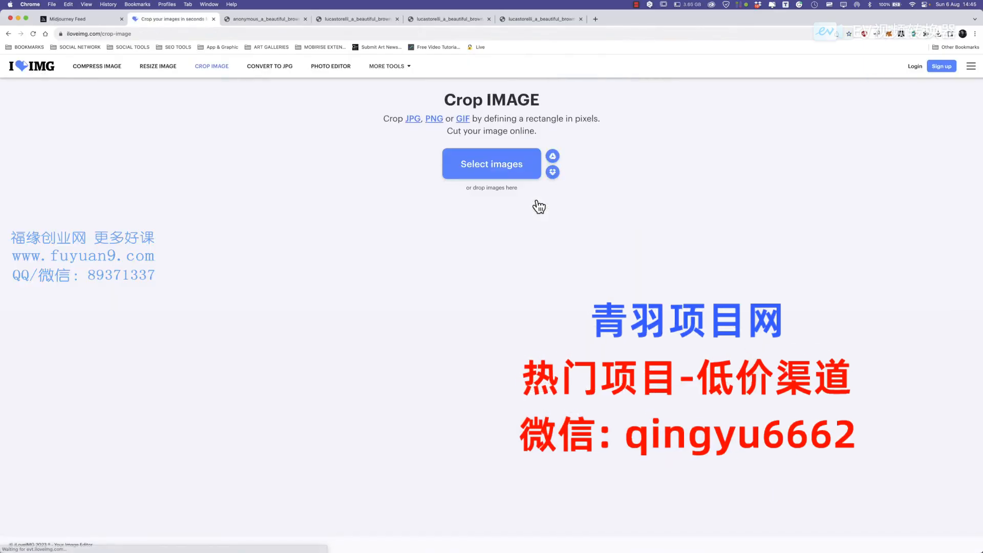
click(505, 169)
click(348, 204)
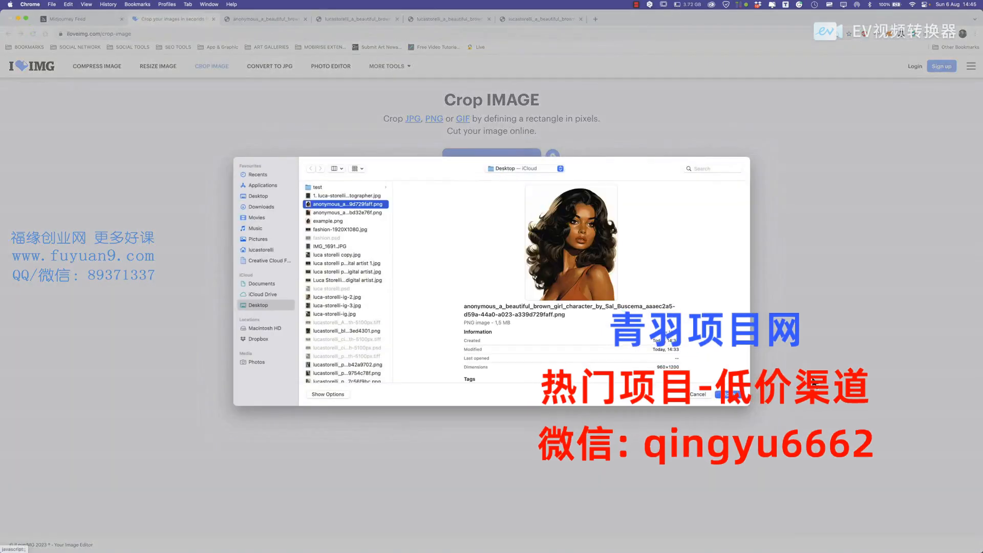
click(732, 394)
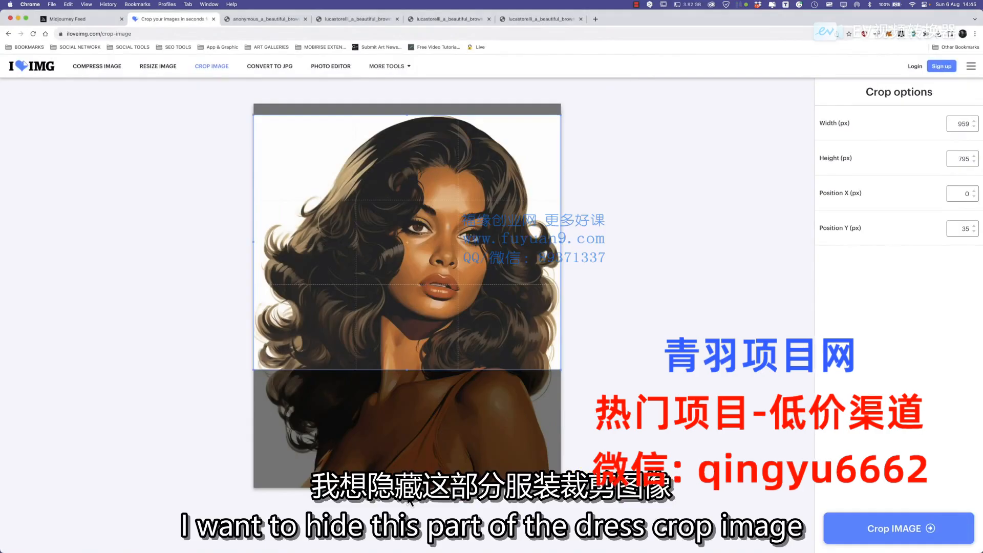
click(889, 531)
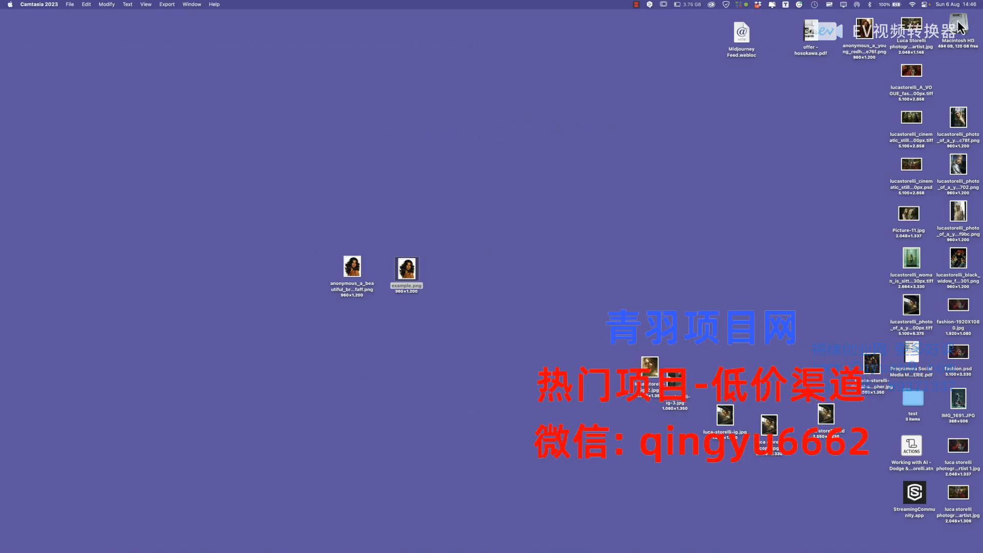
In Finder, rename the cropped portrait in Downloads to "cropped image" and place it on the desktop beside example.png.
double_click(959, 24)
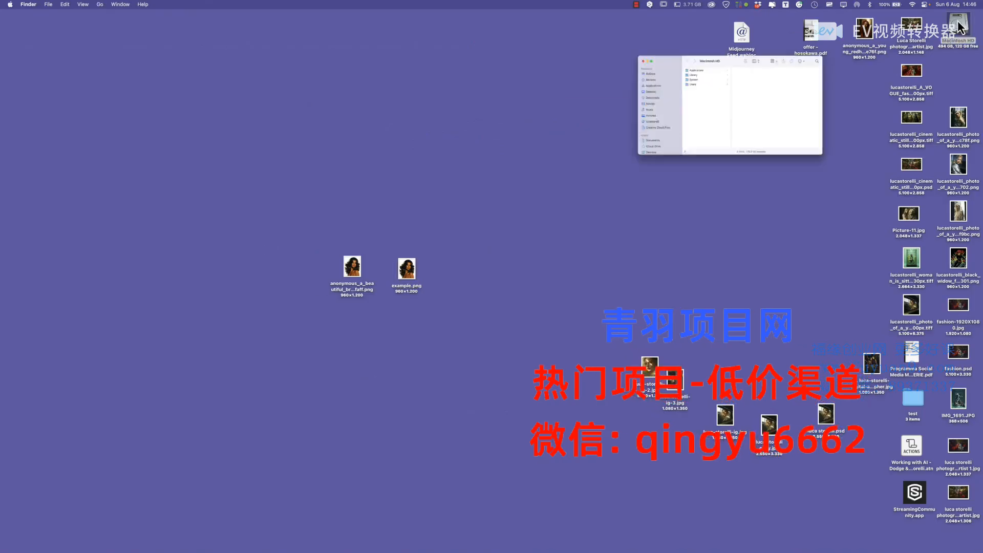
click(345, 177)
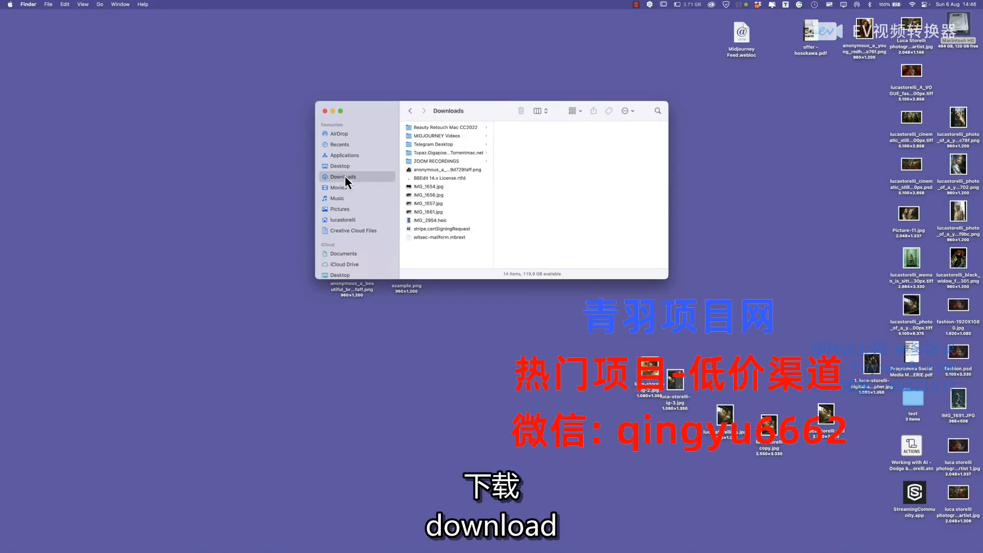
click(427, 172)
click(422, 170)
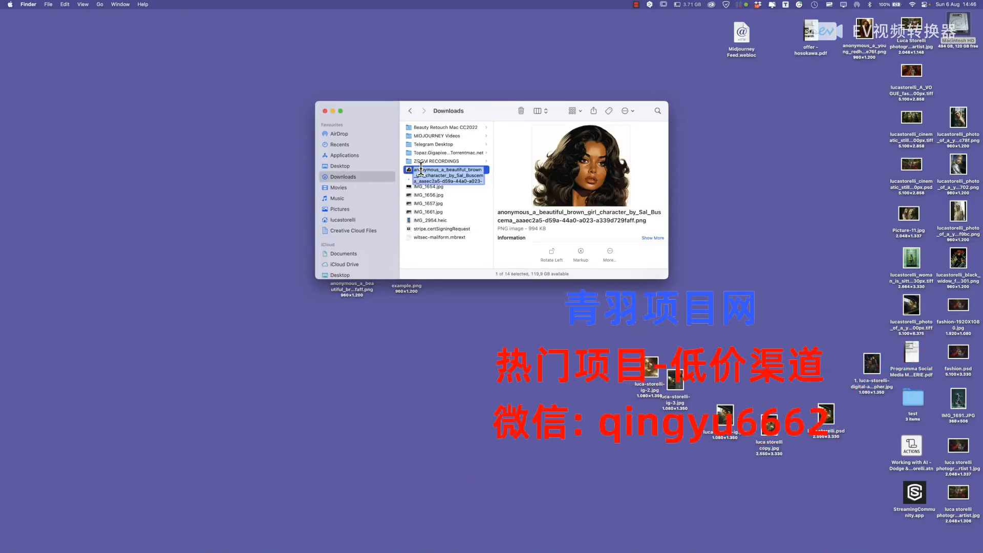
text(cropped image)
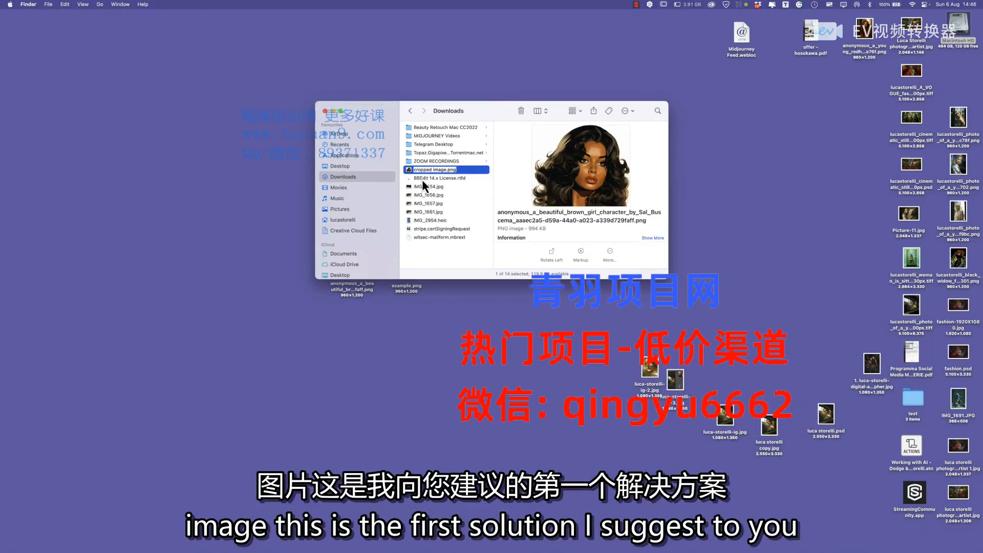
key(Return)
drag(410, 186, 417, 379)
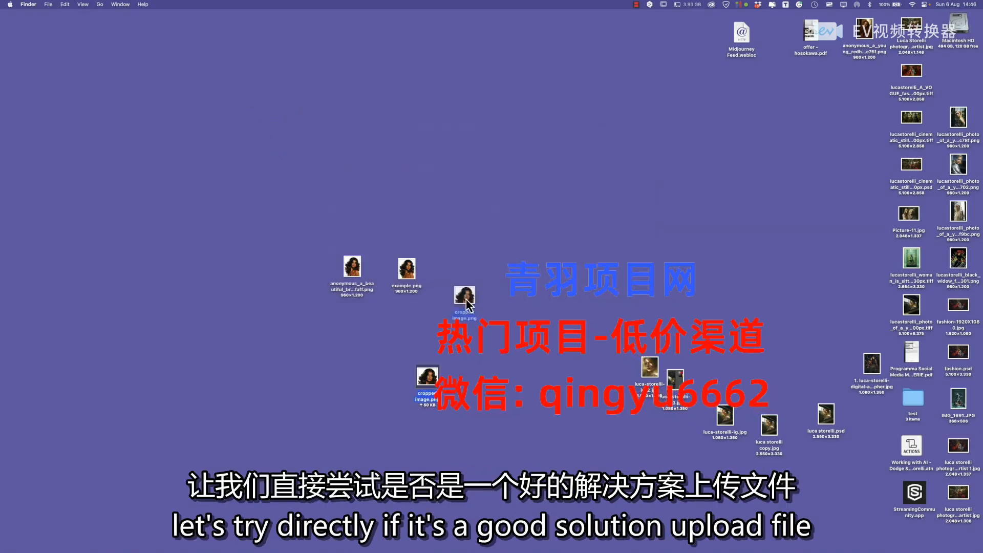
drag(465, 296, 454, 281)
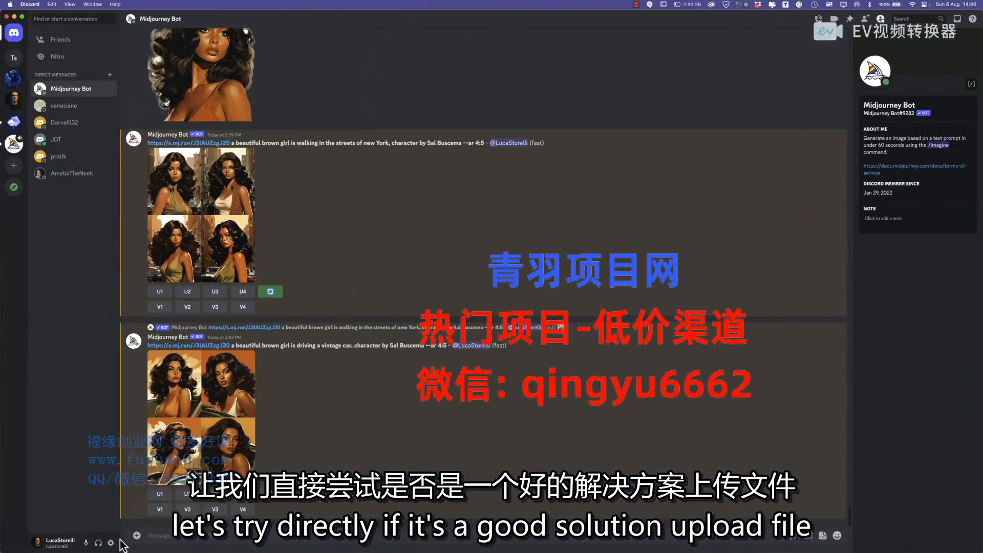
In Discord, upload cropped image.png from the desktop to the Midjourney Bot chat.
click(137, 535)
click(154, 493)
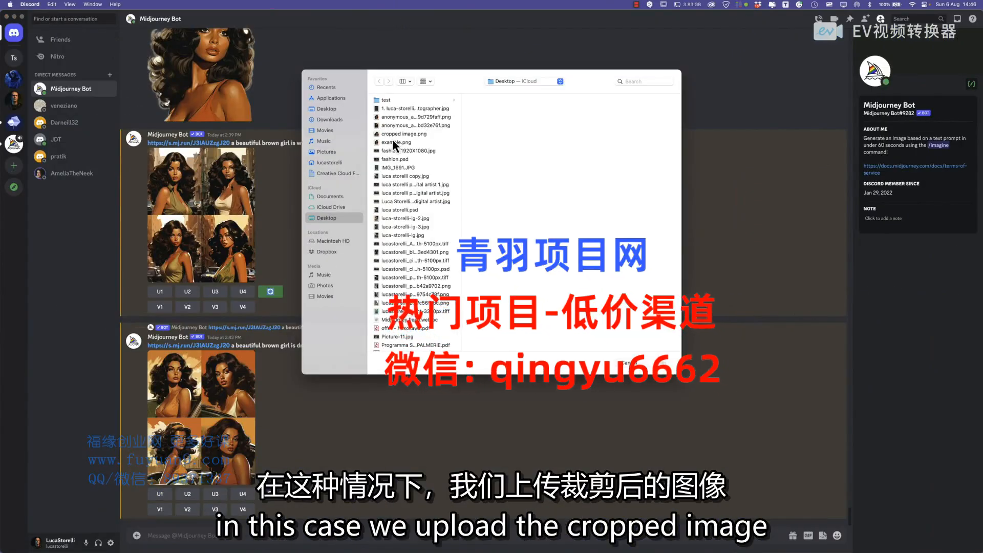
click(394, 133)
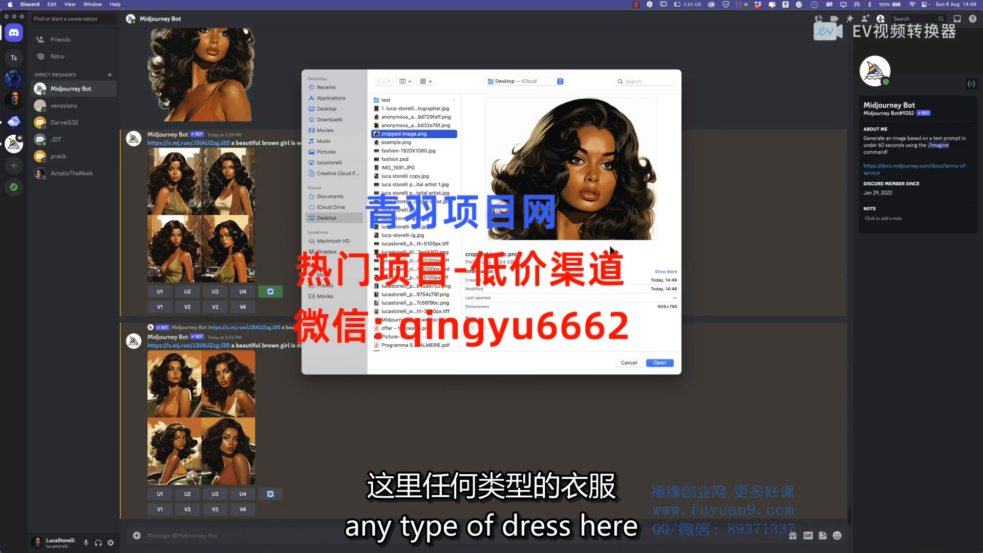
click(659, 363)
key(Return)
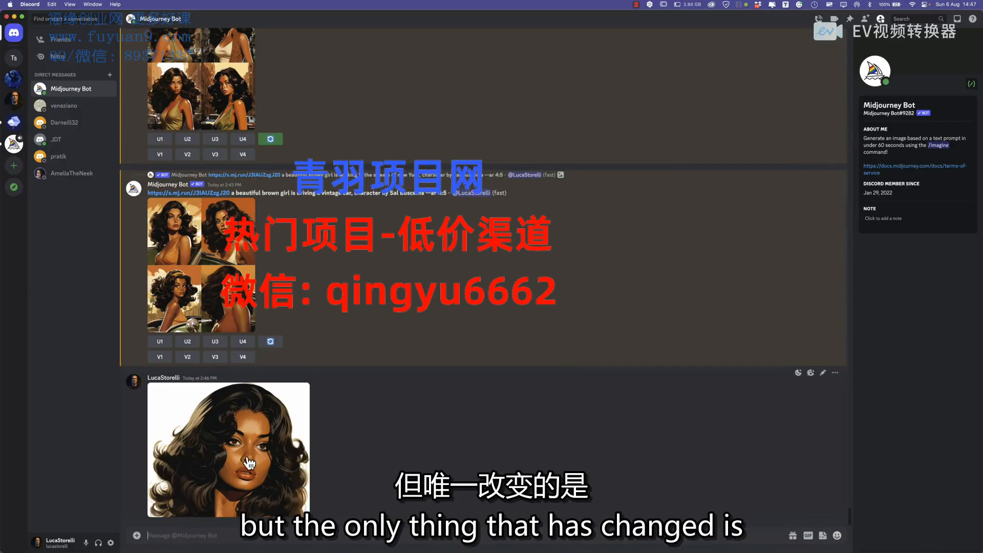
Start an /imagine prompt with the link of the uploaded cropped portrait as image reference.
text(/imagine)
key(Tab)
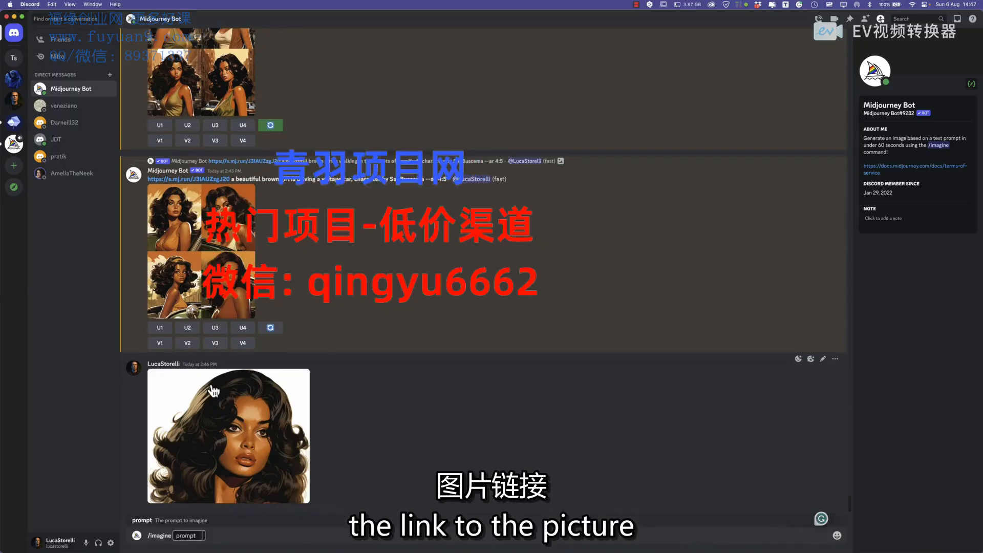
right_click(247, 429)
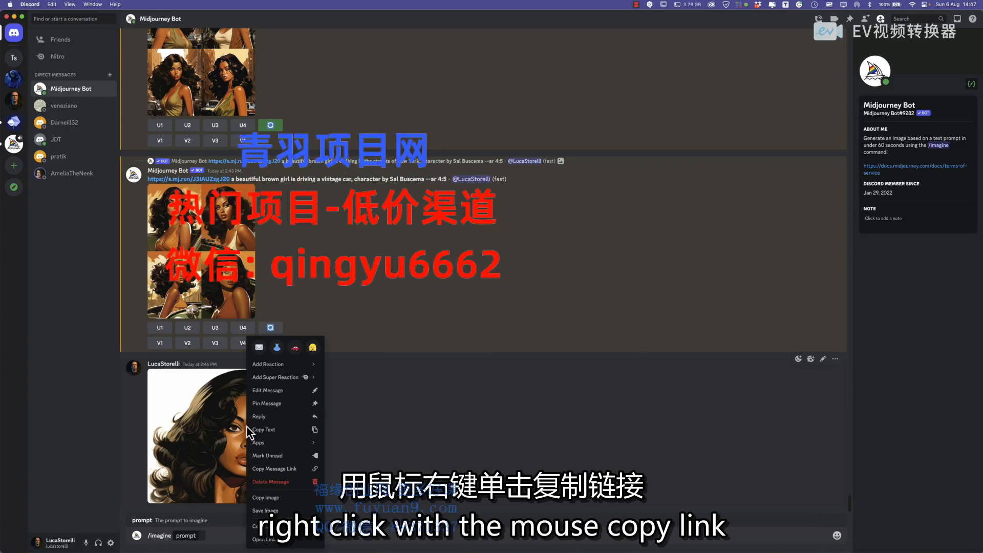
click(264, 527)
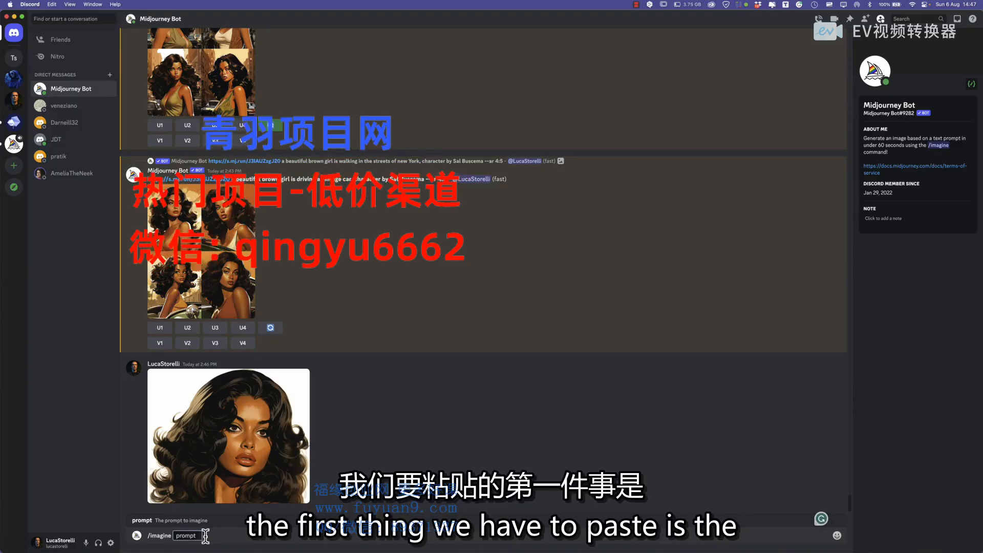
key(super+v)
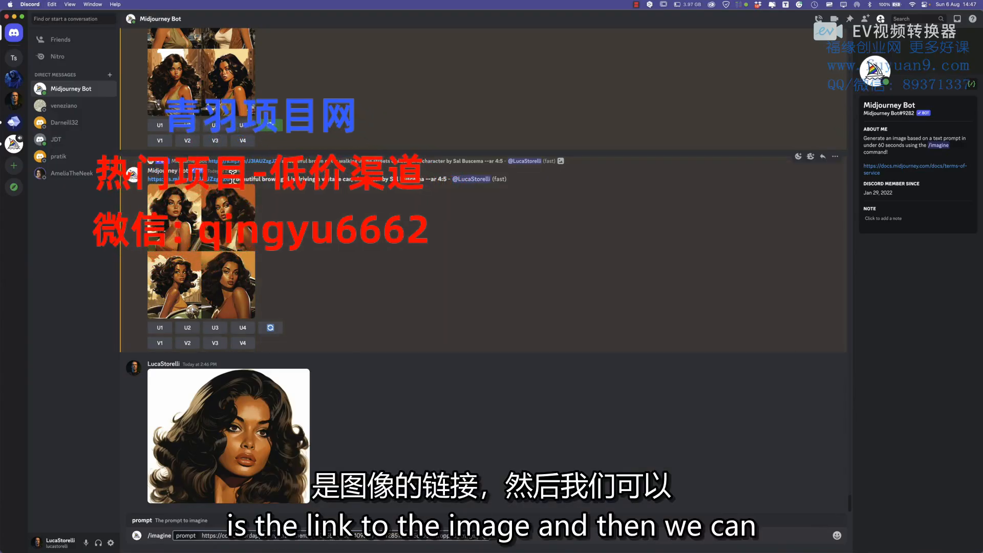
Append "a beautiful brown girl is driving a vintage car, character by Sal Buscema --ar 4:5" to the prompt, submit it and view the grid enlarged.
drag(148, 179, 447, 177)
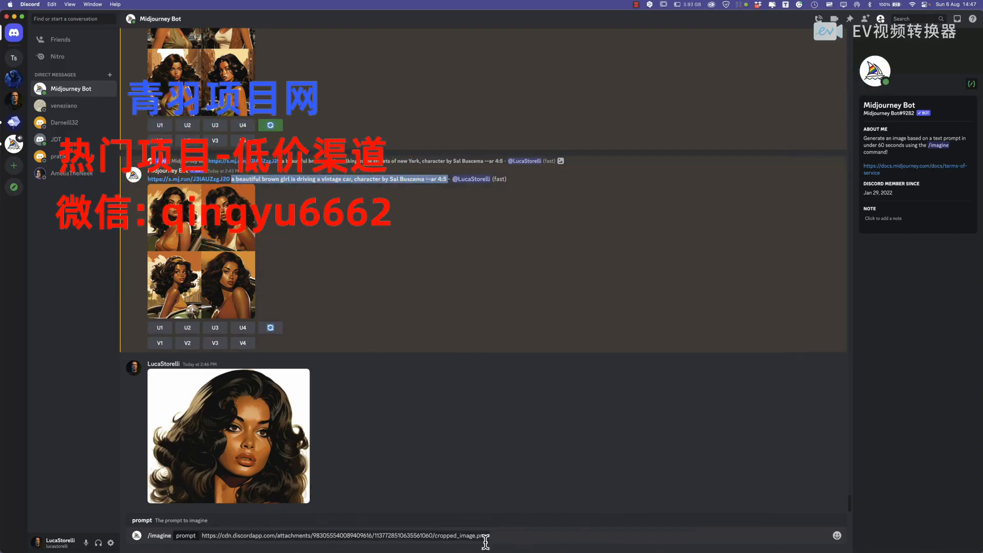
click(485, 538)
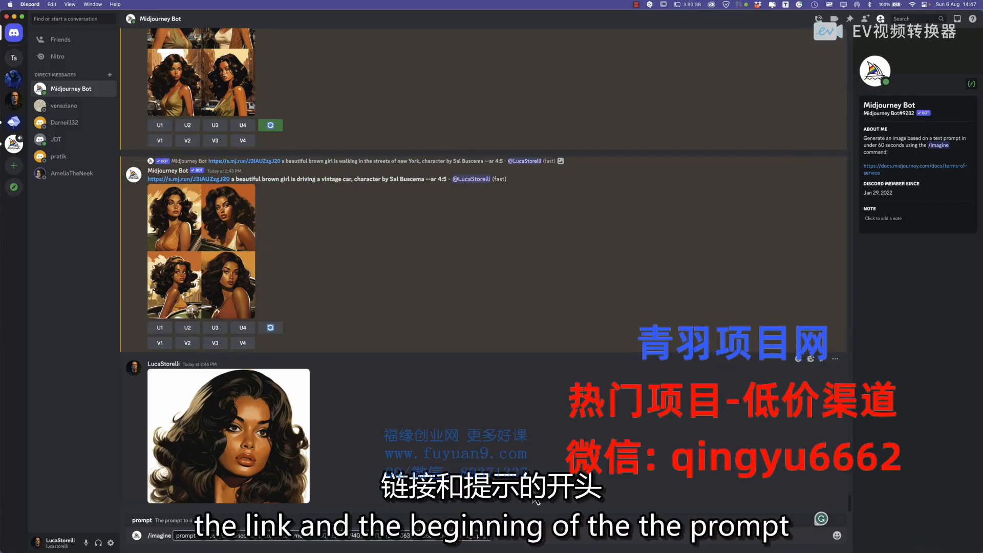
key(super+v)
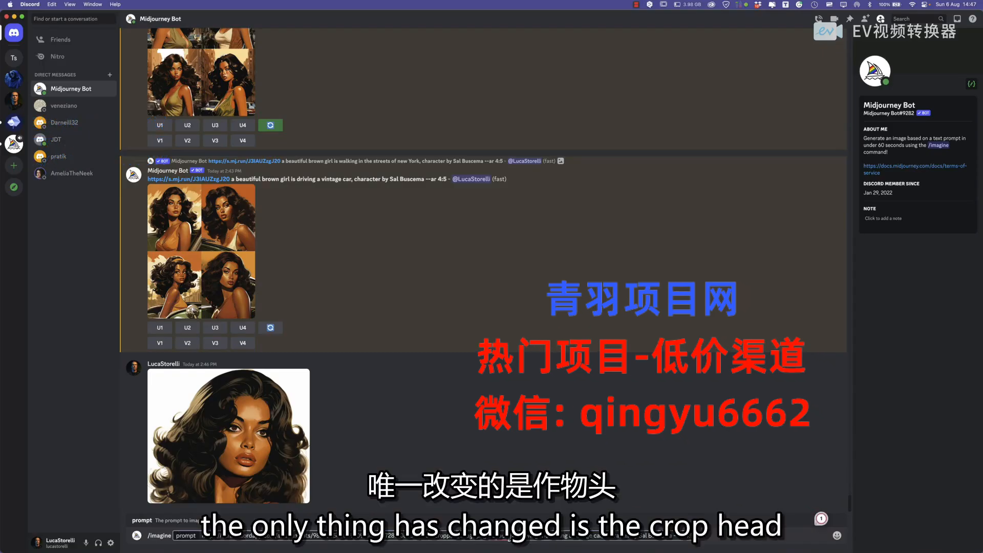
key(Return)
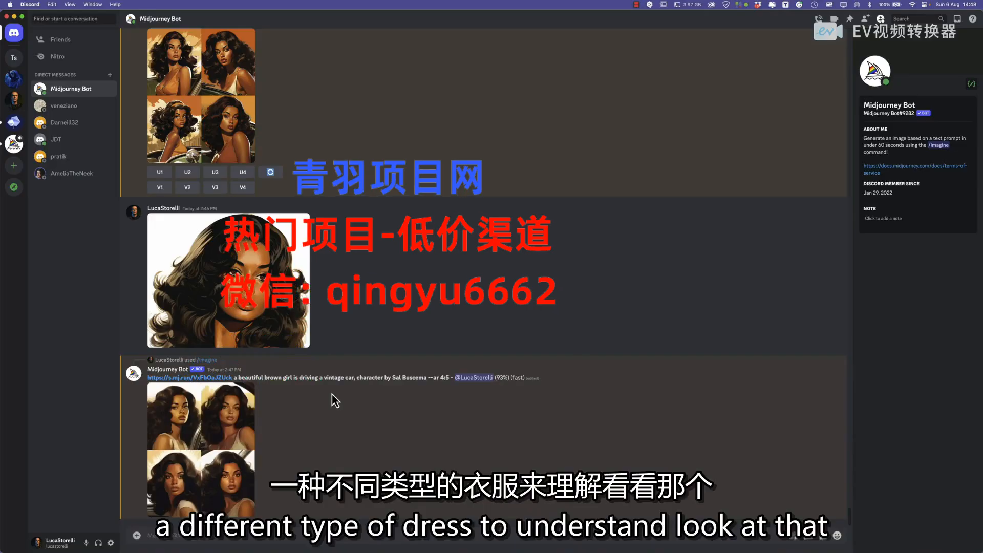
click(214, 414)
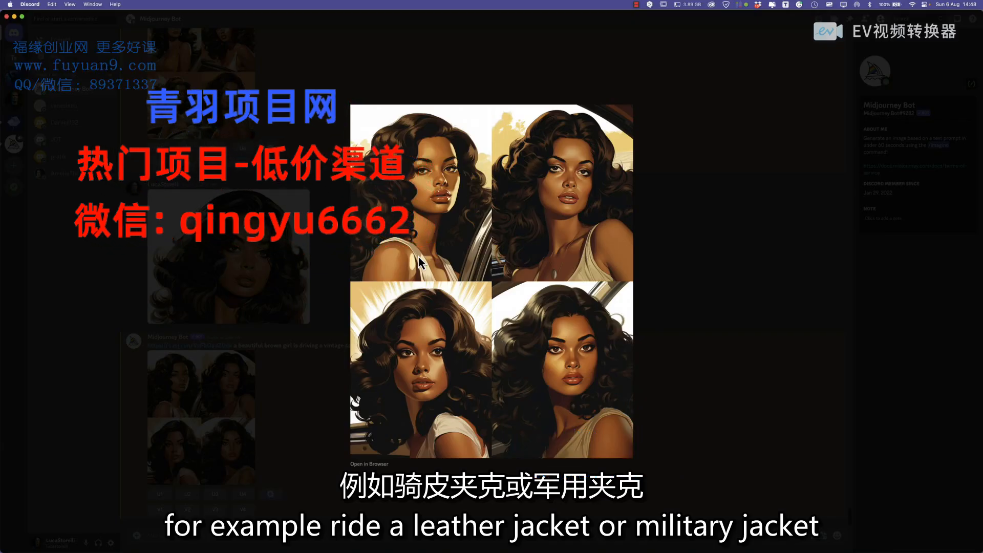
click(720, 452)
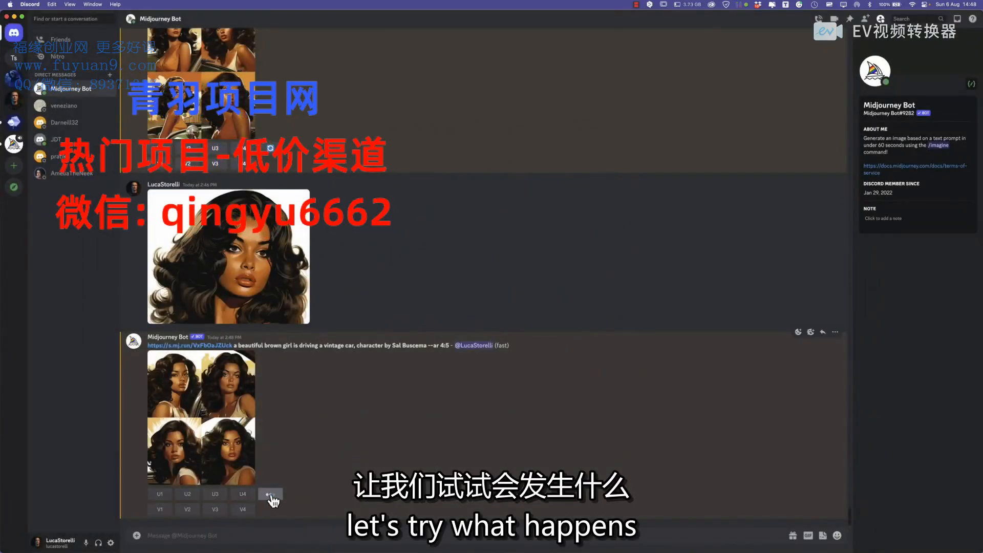
Rerun the cropped-reference prompt with "wearing a red leather jacket" after "girl" and aspect ratio 16:9, and compare the new grid with the earlier ones.
click(271, 495)
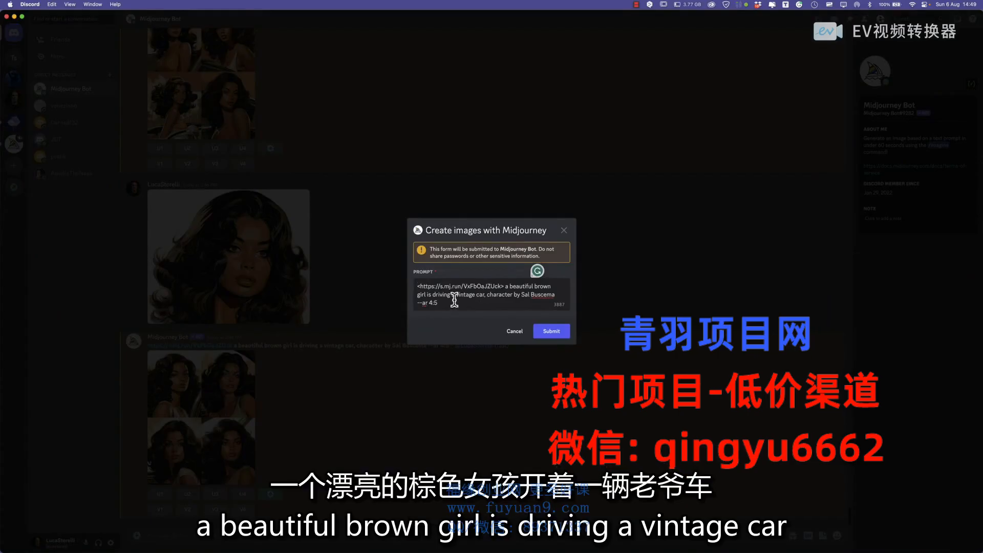
text(wearing a red leather jacket)
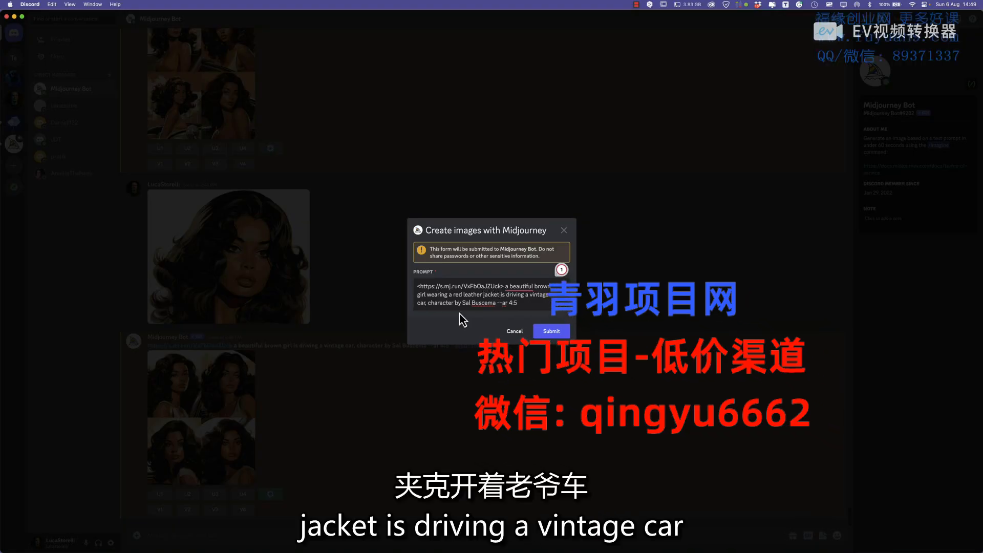
drag(510, 303, 536, 305)
text(1)
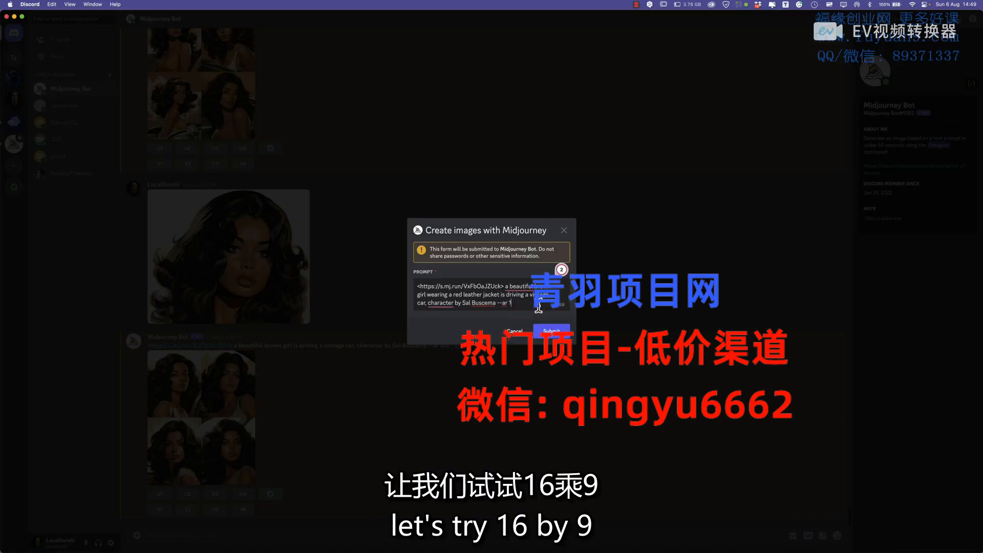
text(6:9)
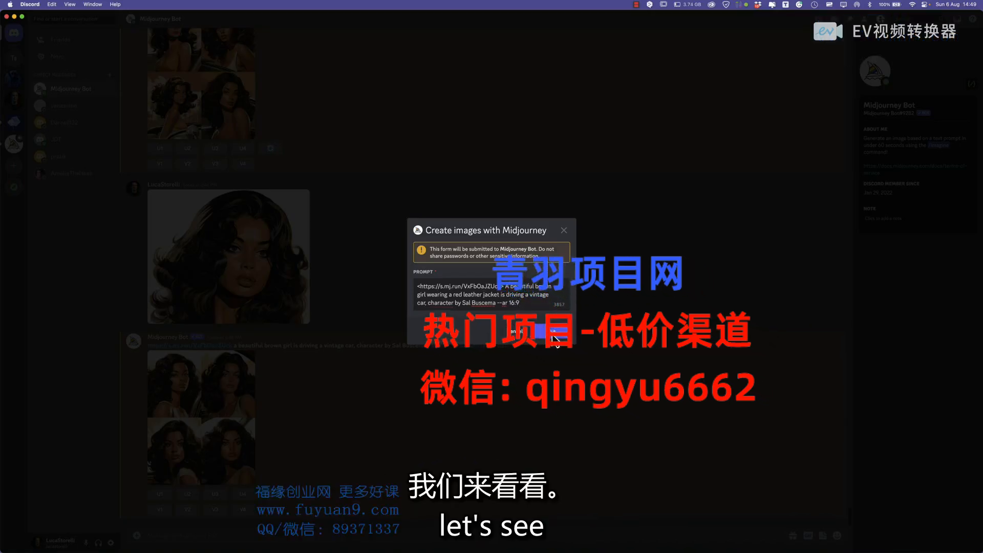
click(555, 336)
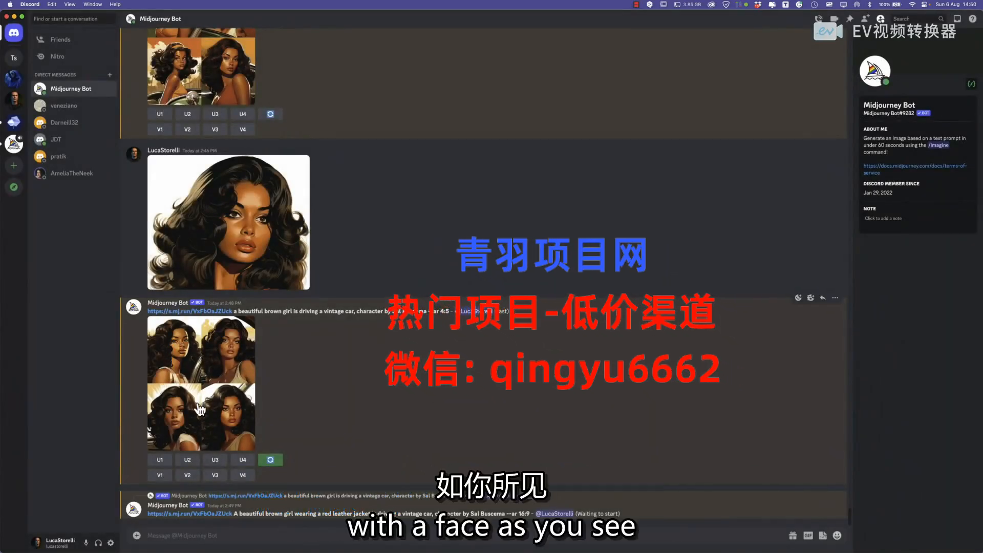
scroll(200, 410, up, 4)
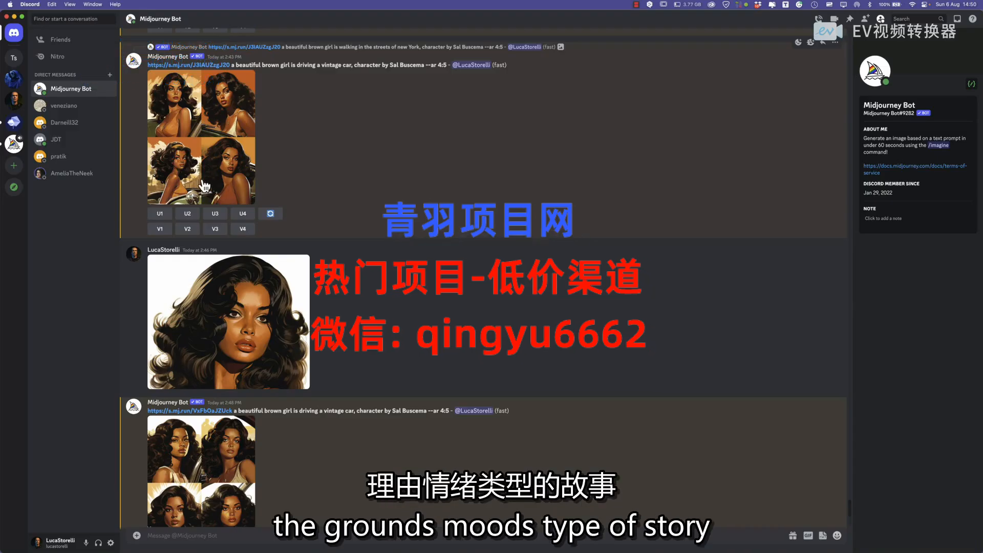
scroll(236, 172, down, 8)
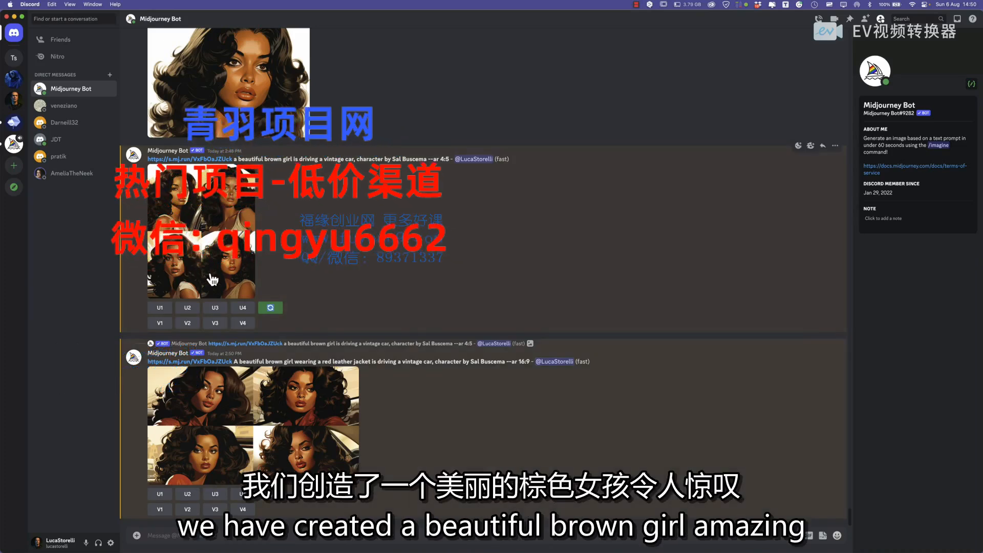
Upscale the first image of the red leather jacket grid and apply Zoom Out 2x to it.
click(312, 435)
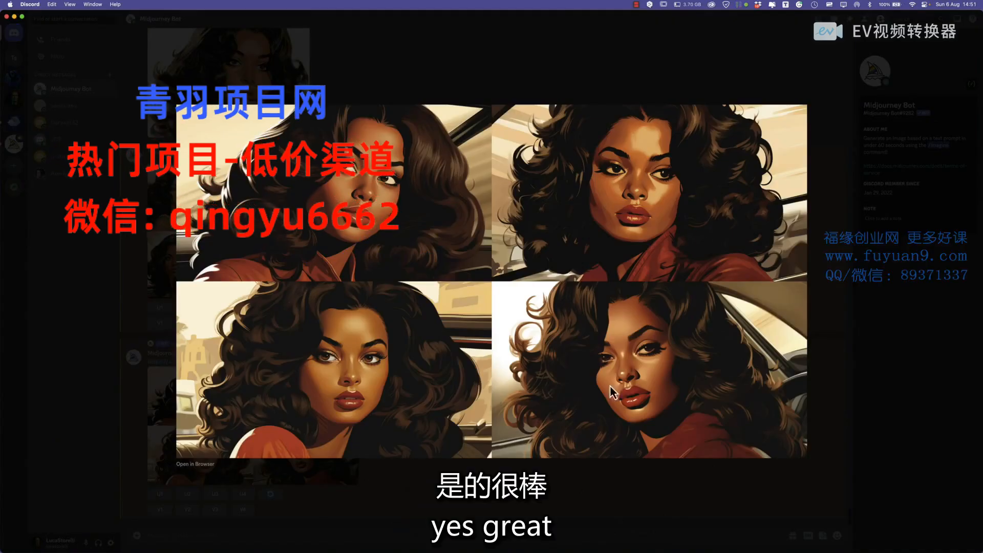
click(585, 503)
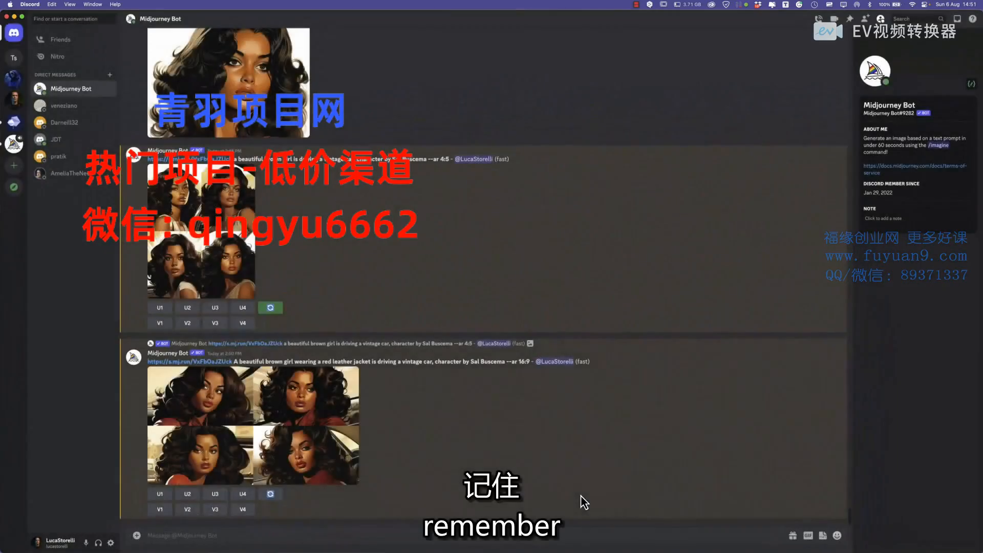
click(160, 495)
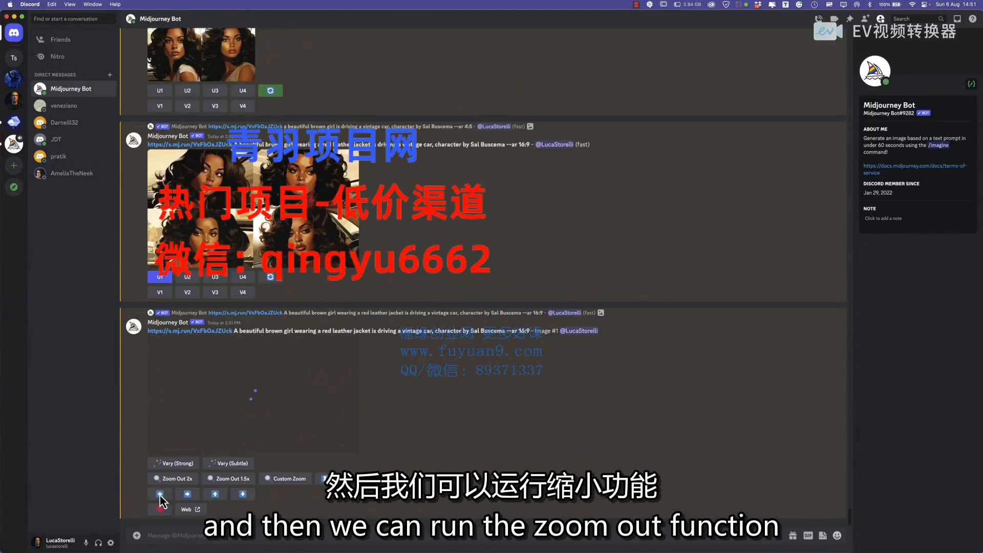
click(174, 479)
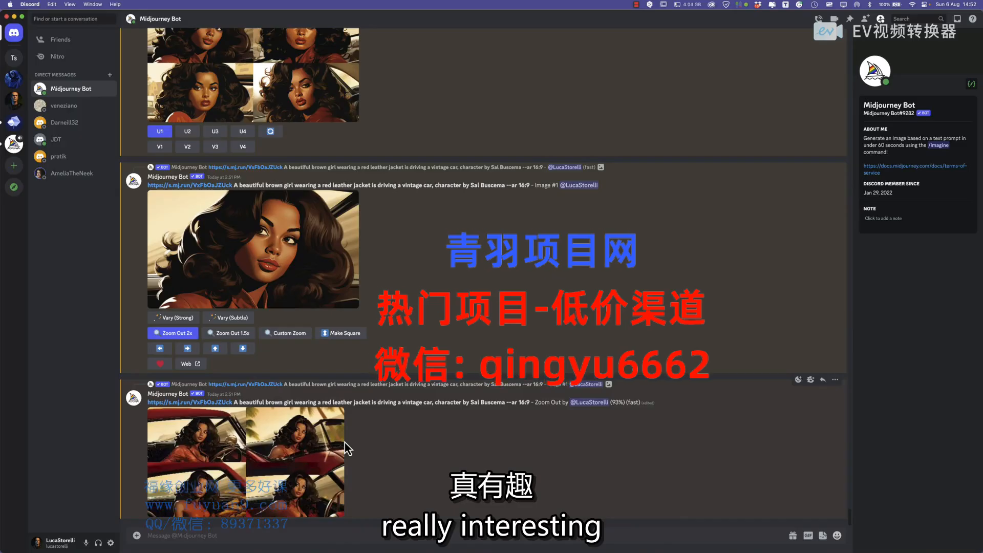
Open the zoomed-out grid full size in the browser and compare it with the original portrait and the first New York street grid.
click(219, 426)
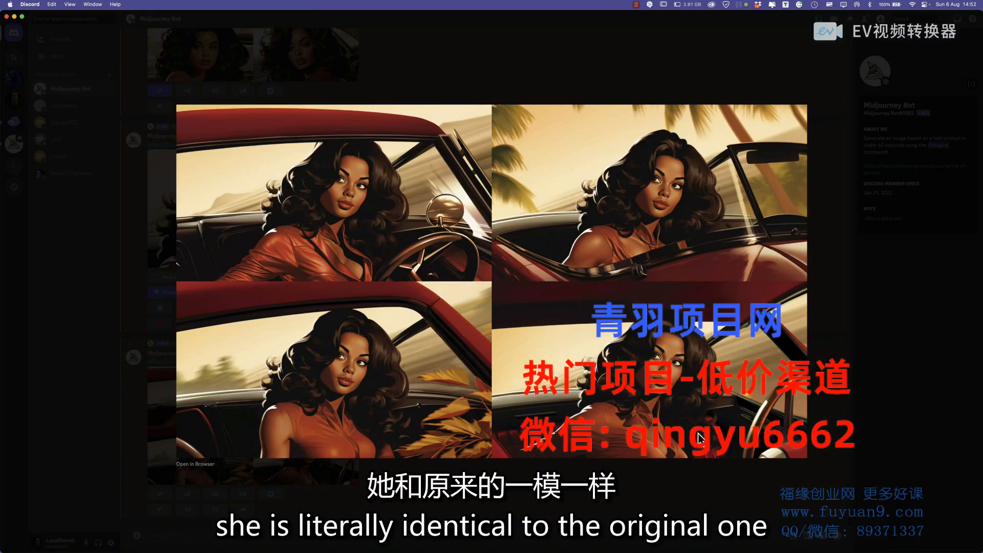
click(196, 465)
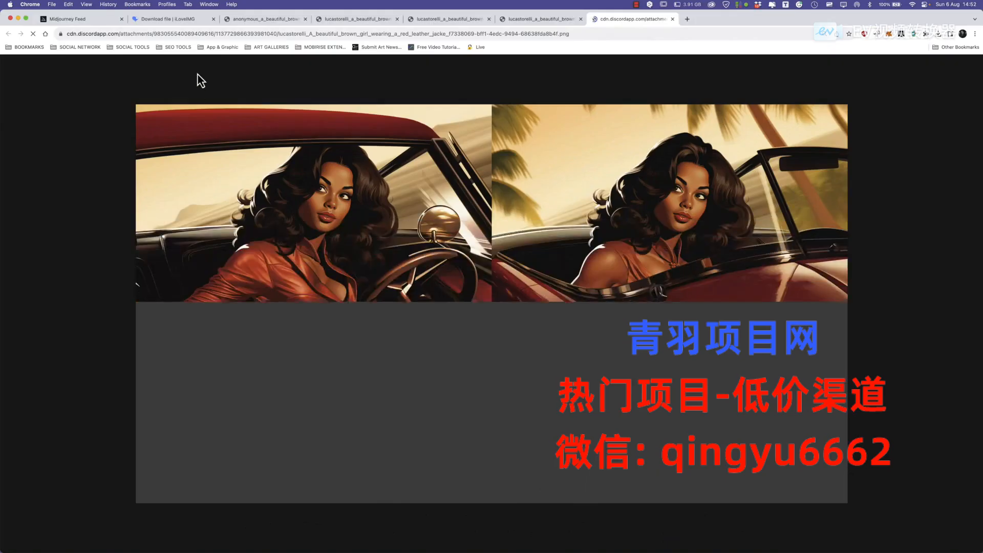
click(254, 21)
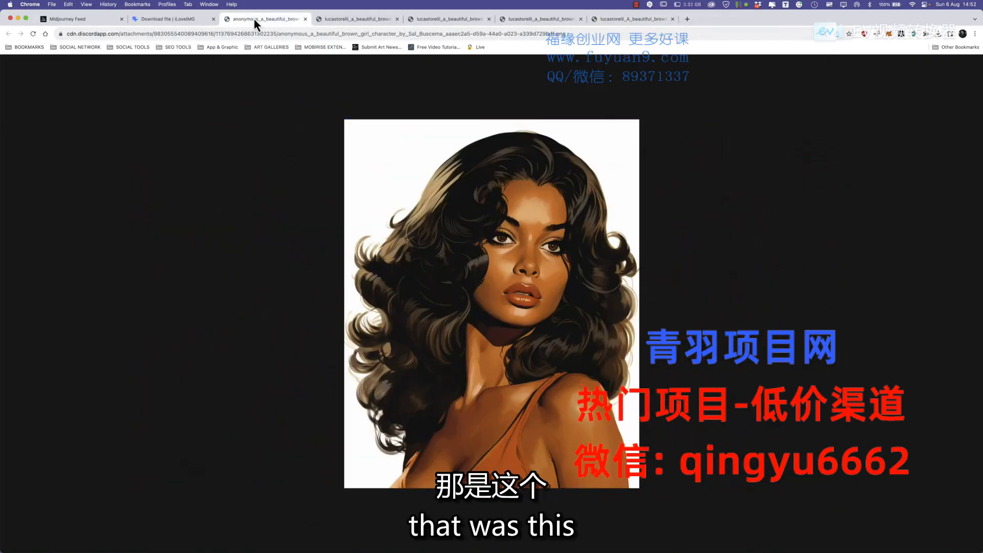
click(358, 18)
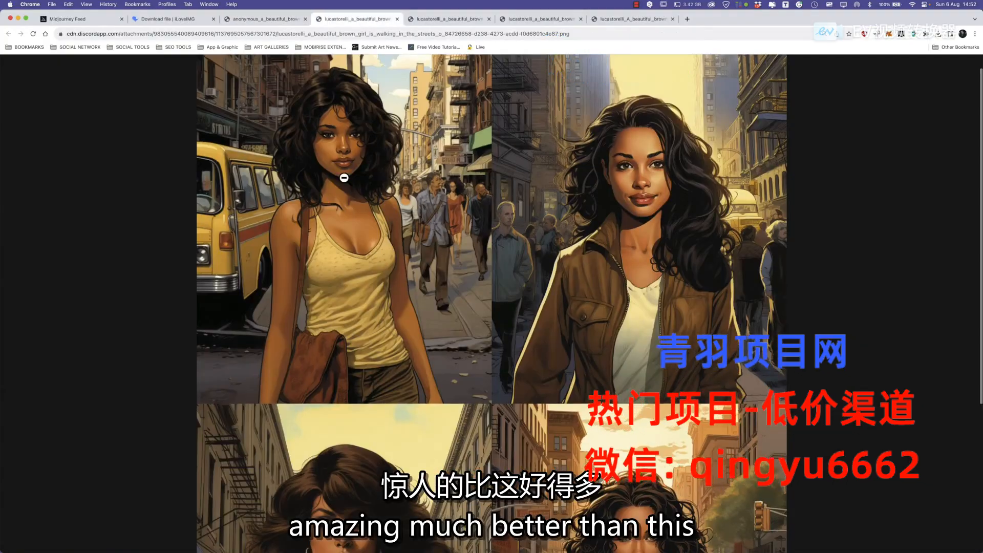
scroll(861, 453, down, 5)
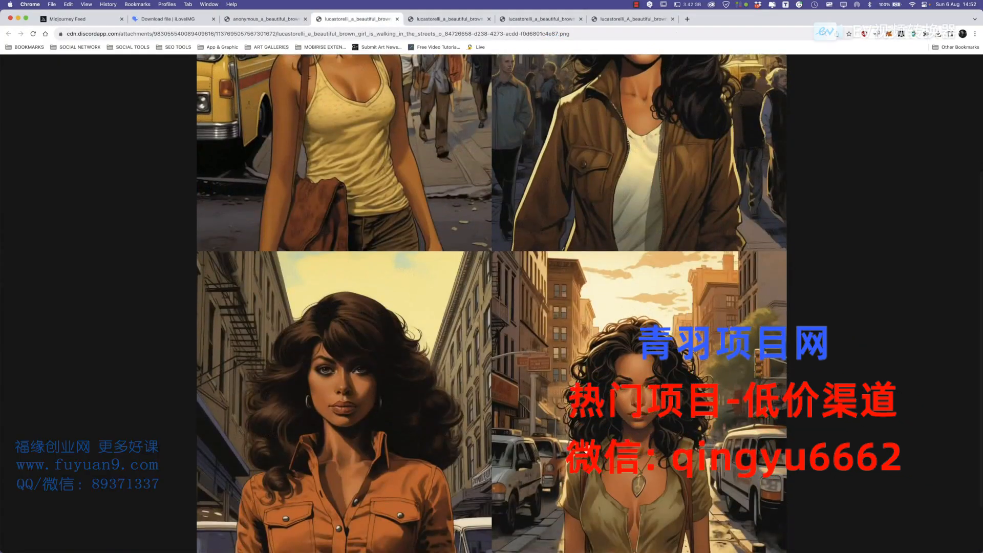
scroll(352, 417, down, 2)
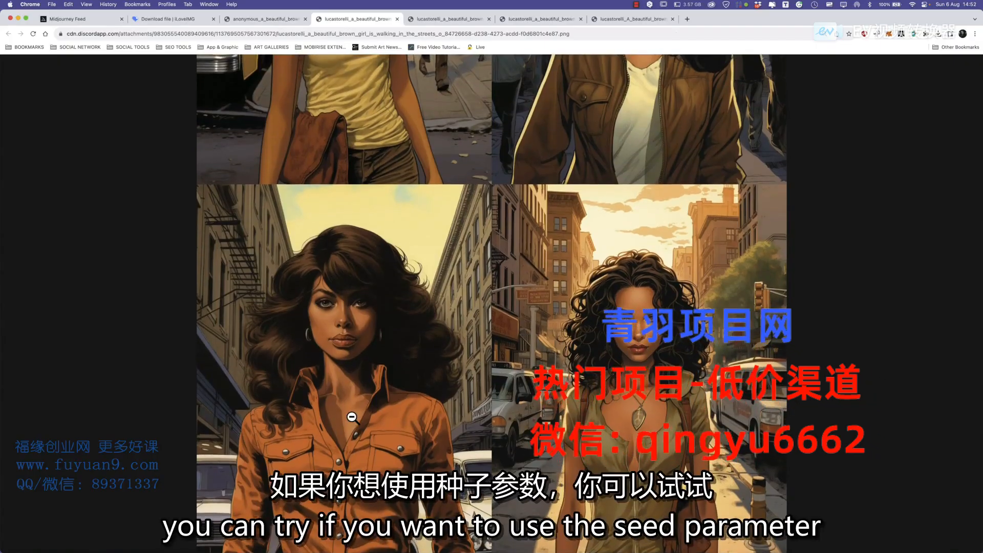
scroll(352, 415, up, 7)
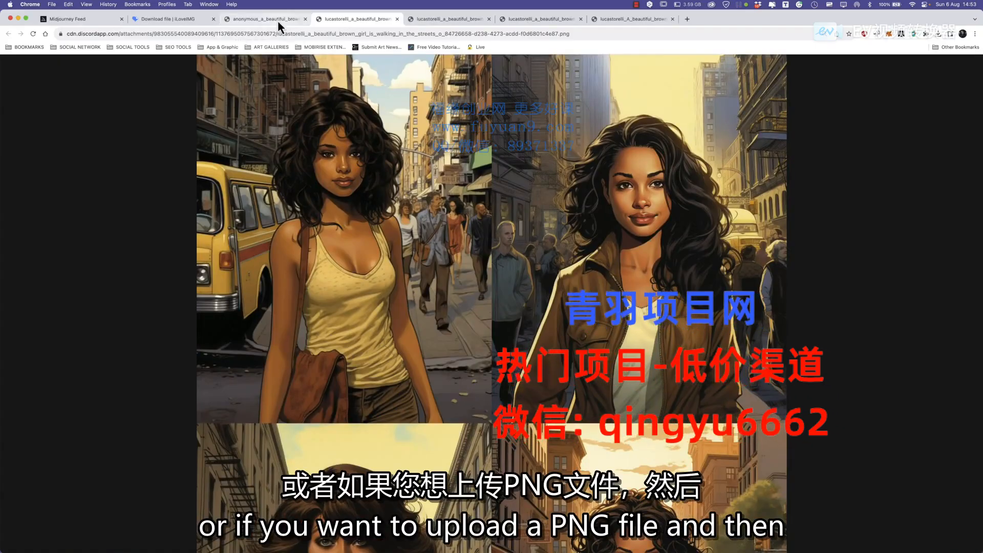
Compare the other street grid and both vintage car grids with the original portrait, and return to the Midjourney Bot chat in Discord.
click(442, 19)
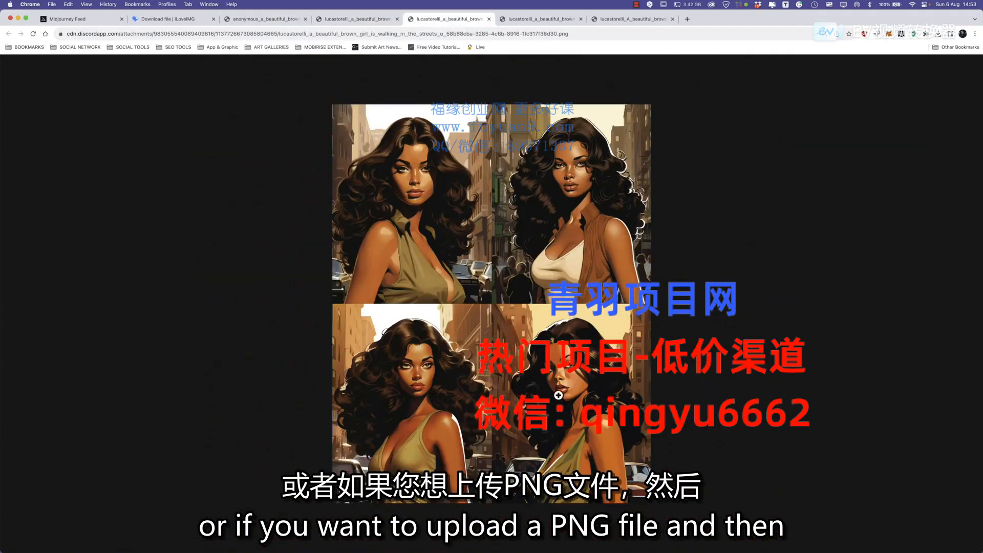
click(524, 19)
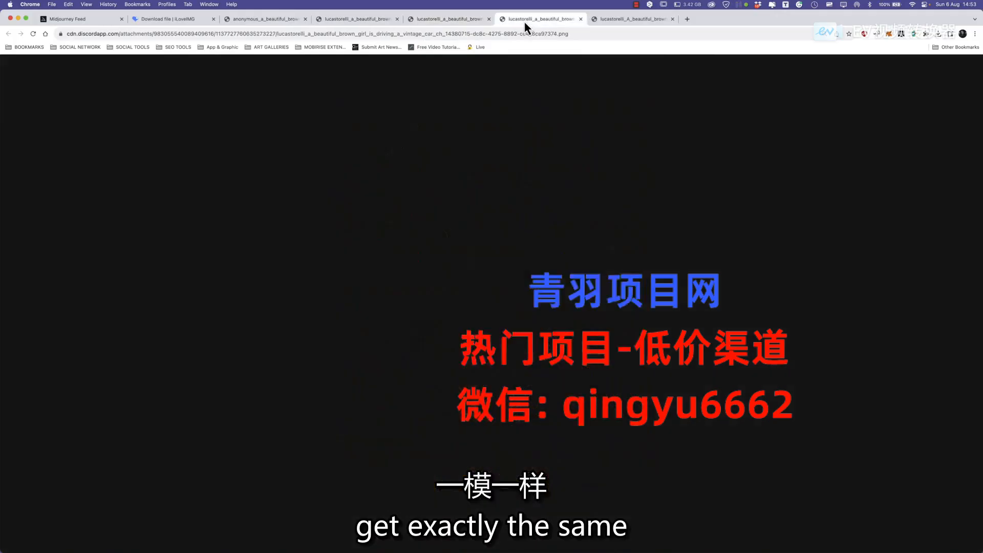
click(267, 19)
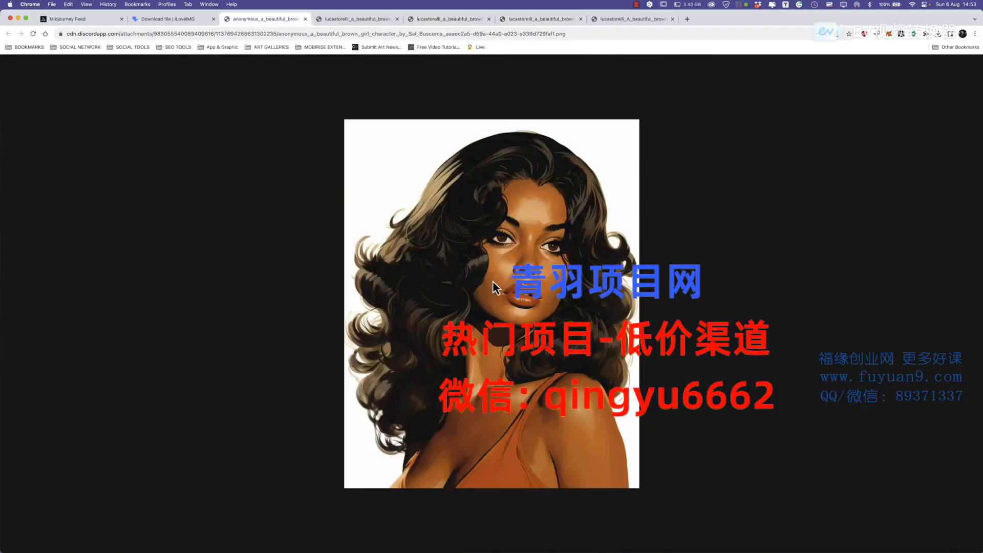
click(540, 20)
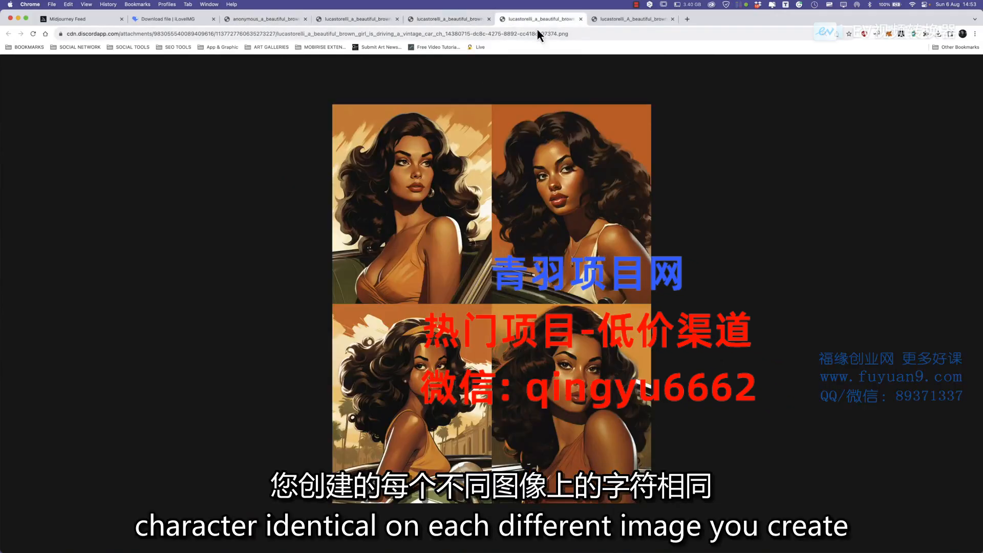
click(628, 23)
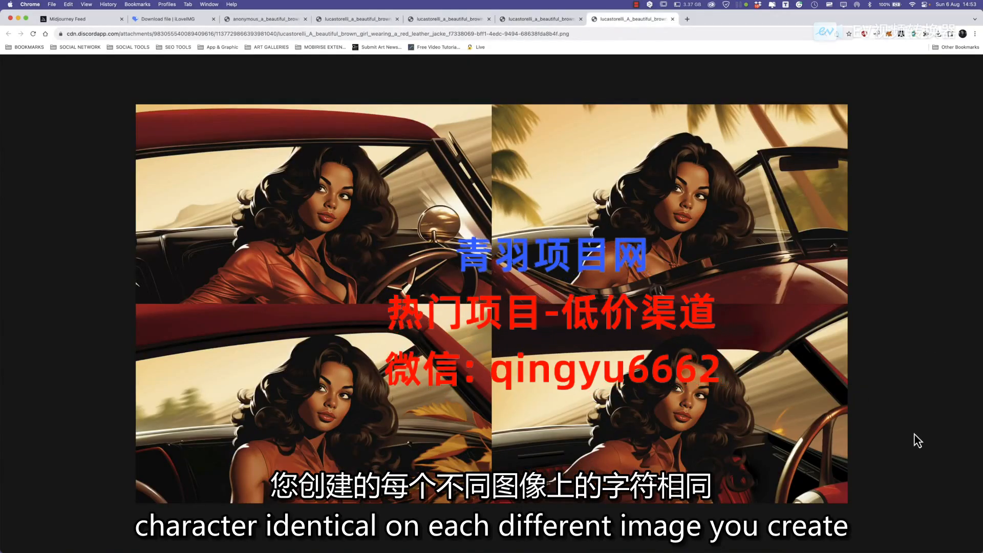
key(ctrl+Right)
click(741, 505)
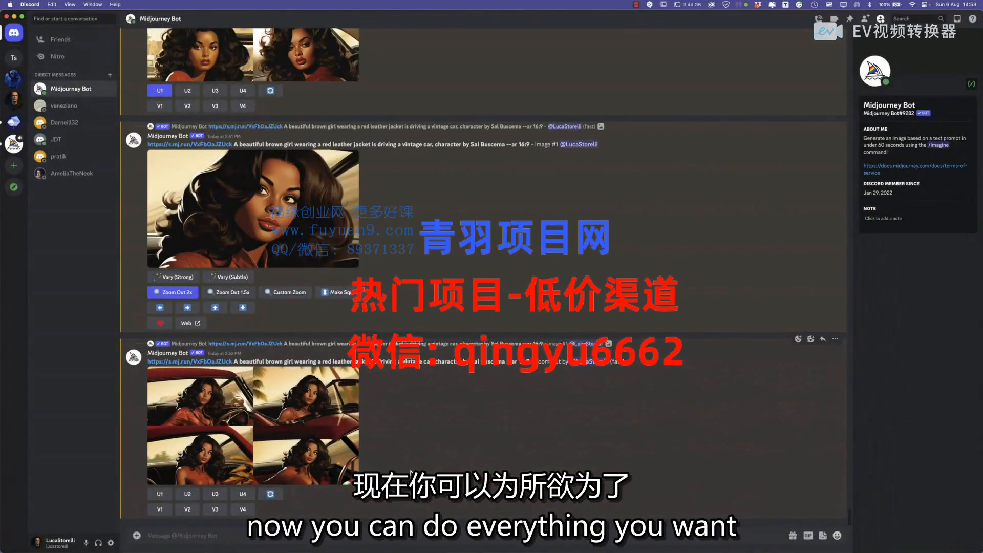
Review the chat from the background-free portrait to the zoomed-out grid, comparing the clothing generated from the full and the cropped reference.
scroll(437, 368, up, 15)
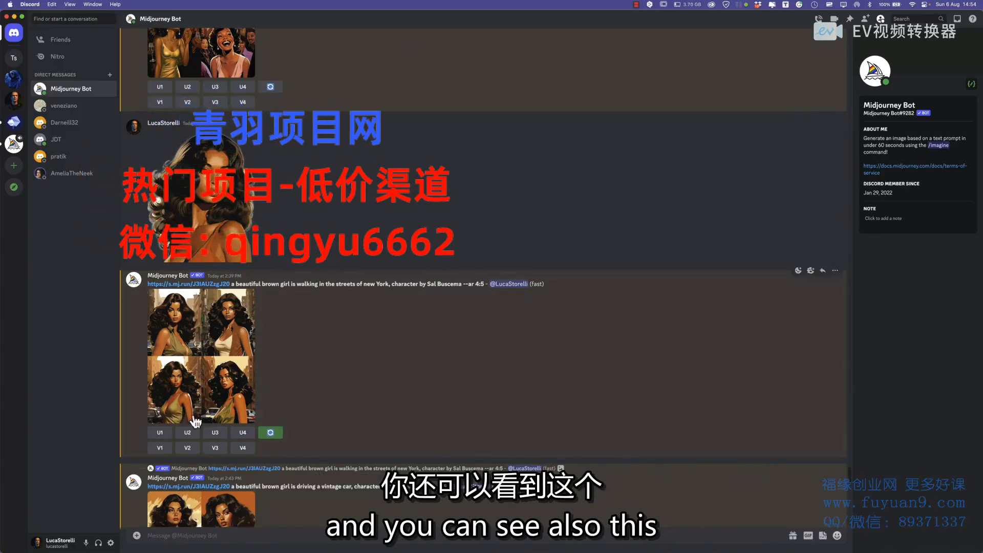
scroll(209, 423, down, 3)
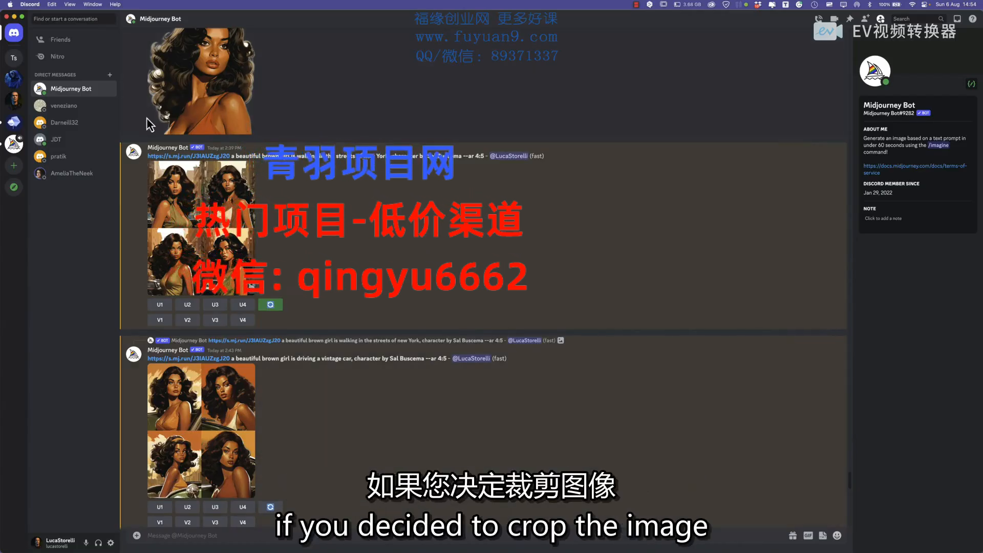
scroll(273, 352, down, 5)
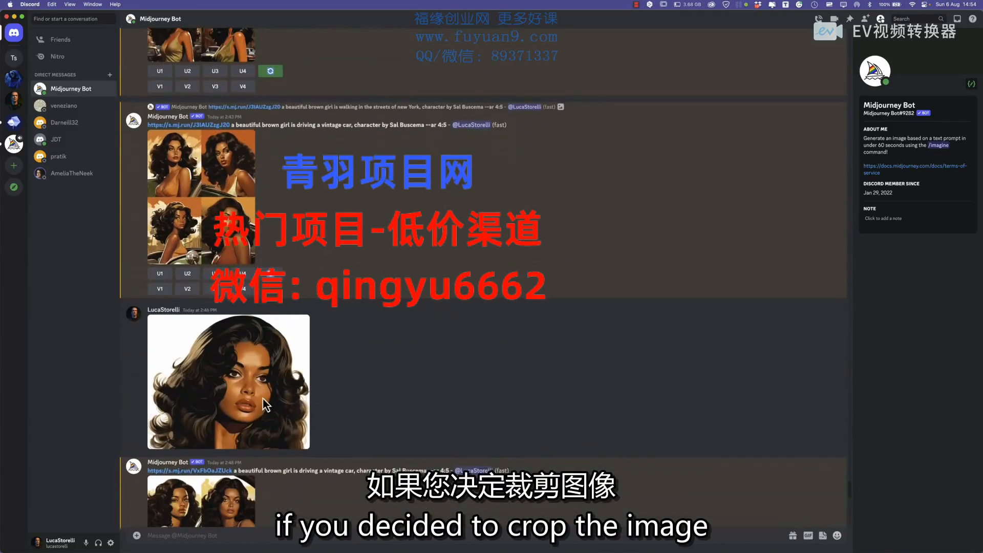
scroll(304, 440, down, 3)
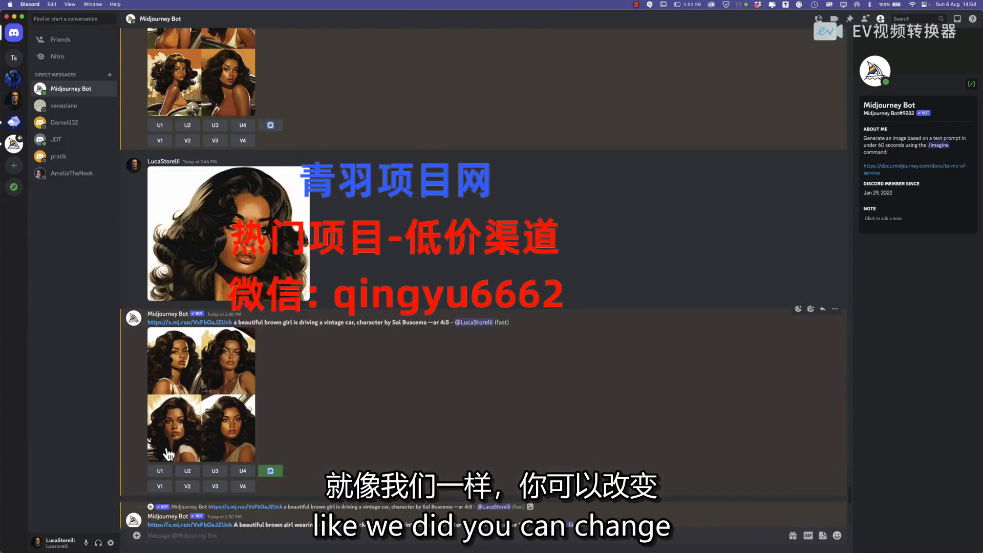
scroll(190, 460, down, 3)
scroll(188, 459, down, 1)
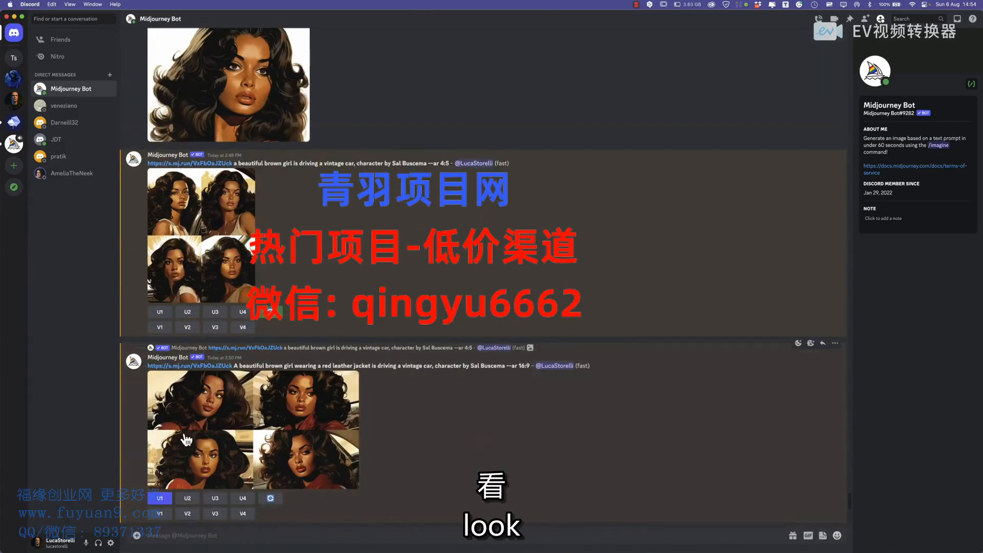
scroll(292, 472, down, 4)
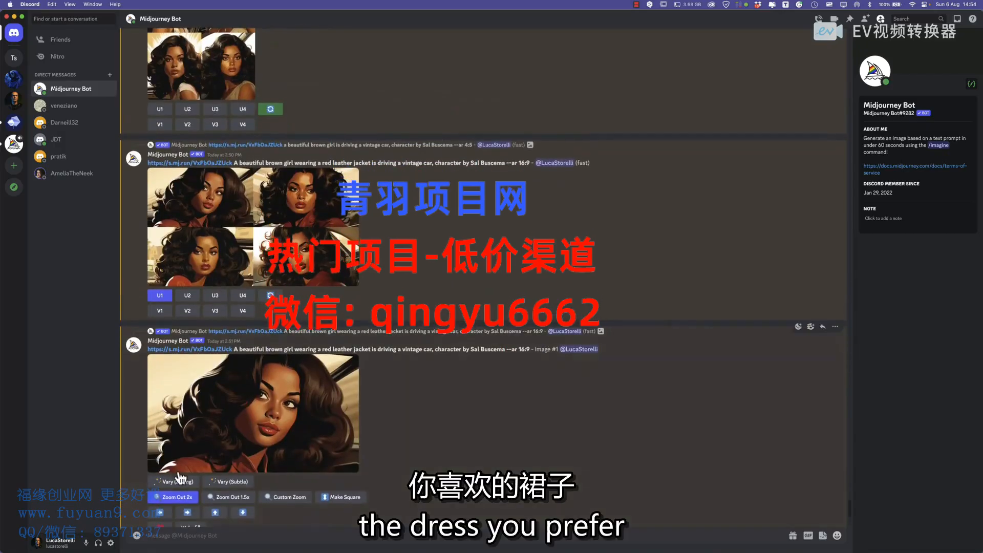
scroll(215, 459, down, 4)
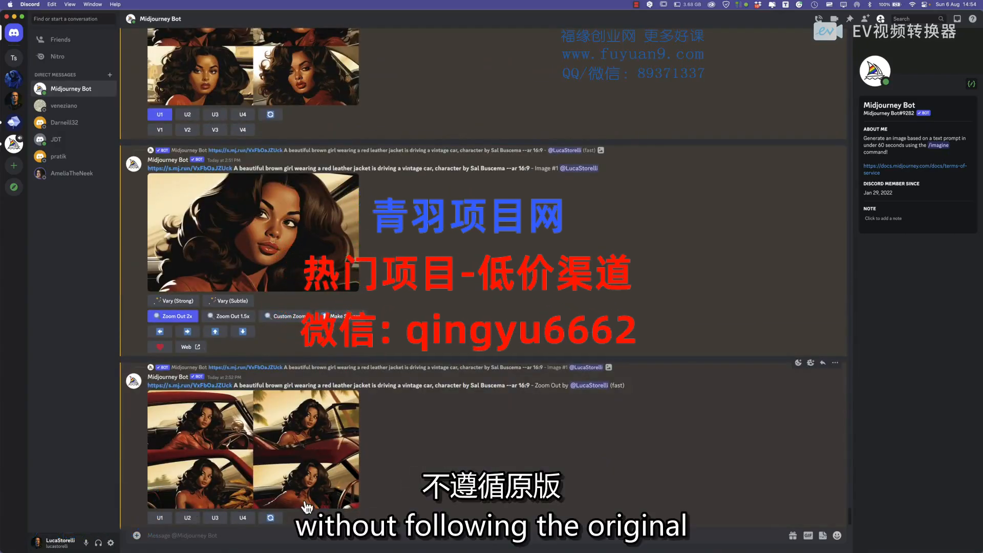
scroll(304, 503, up, 10)
scroll(304, 503, up, 3)
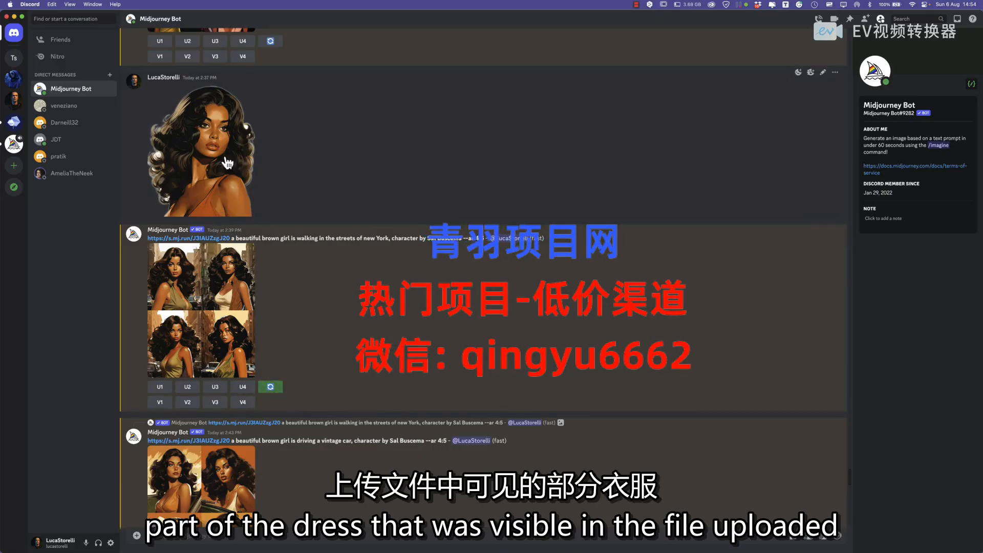
scroll(253, 379, down, 7)
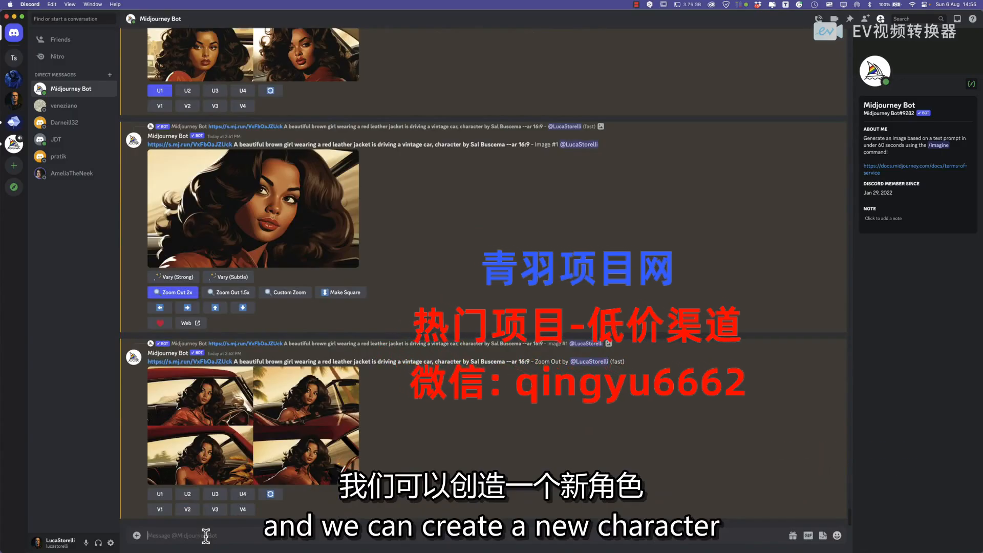
Start a new /imagine prompt with the text "a 20 years old man with blonde hairs,".
text(/)
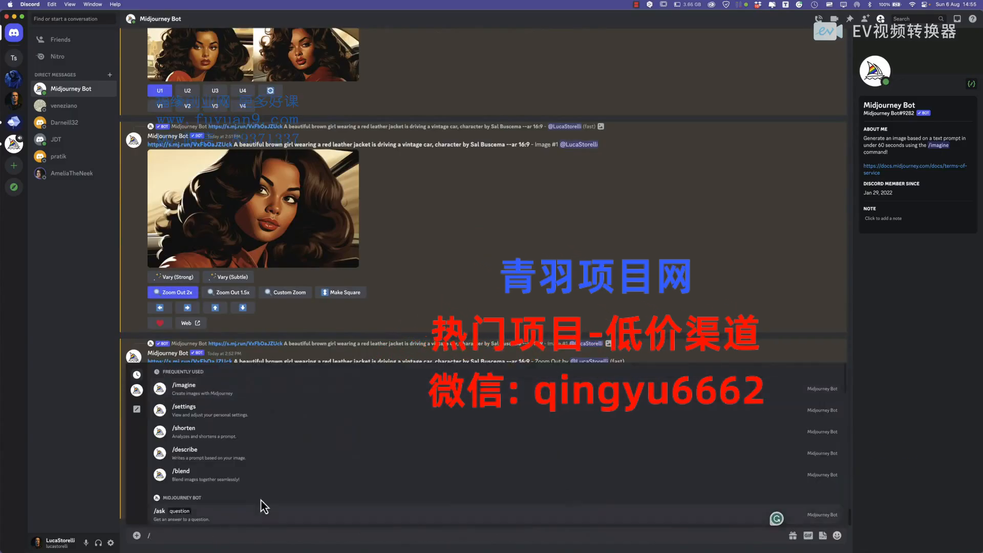
click(213, 390)
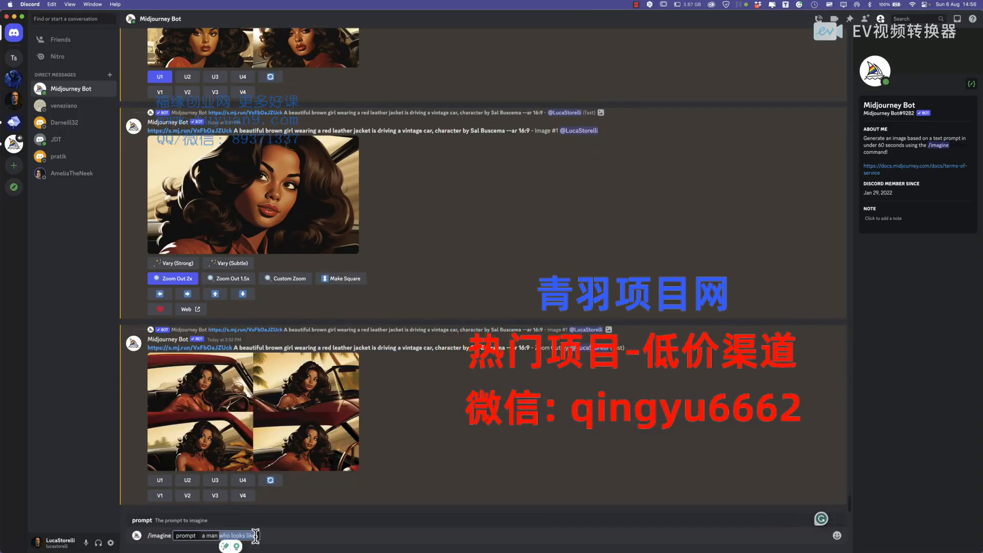
text(with )
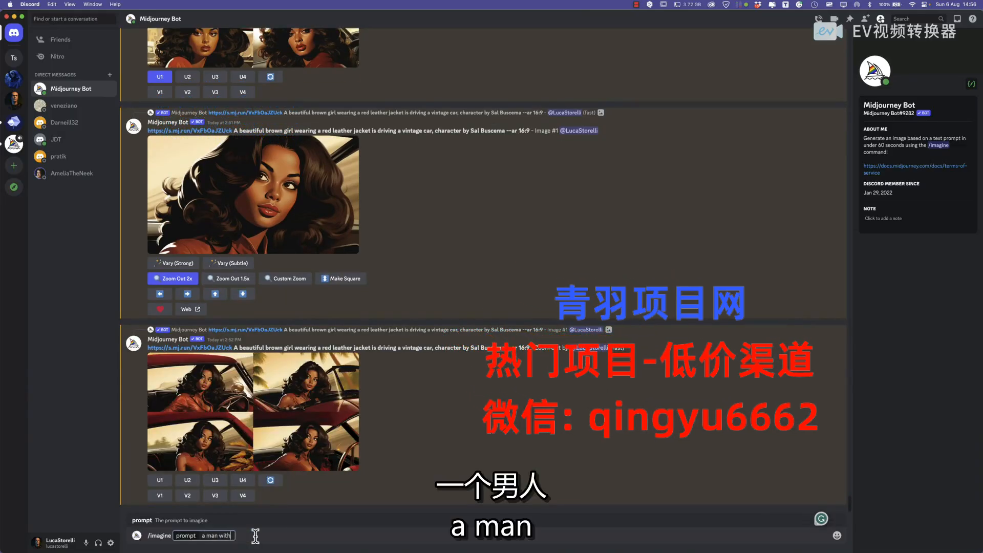
text(blonde hairs)
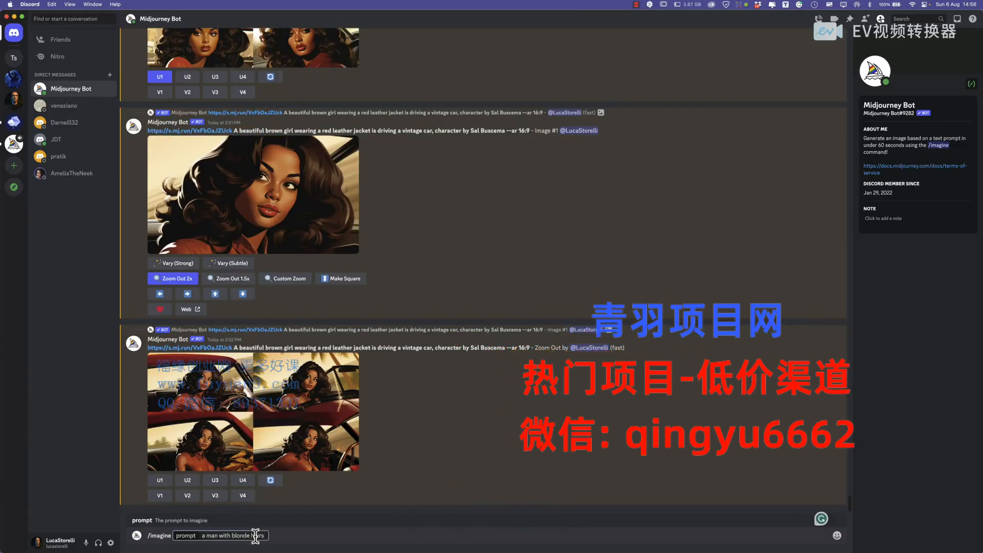
text(20 )
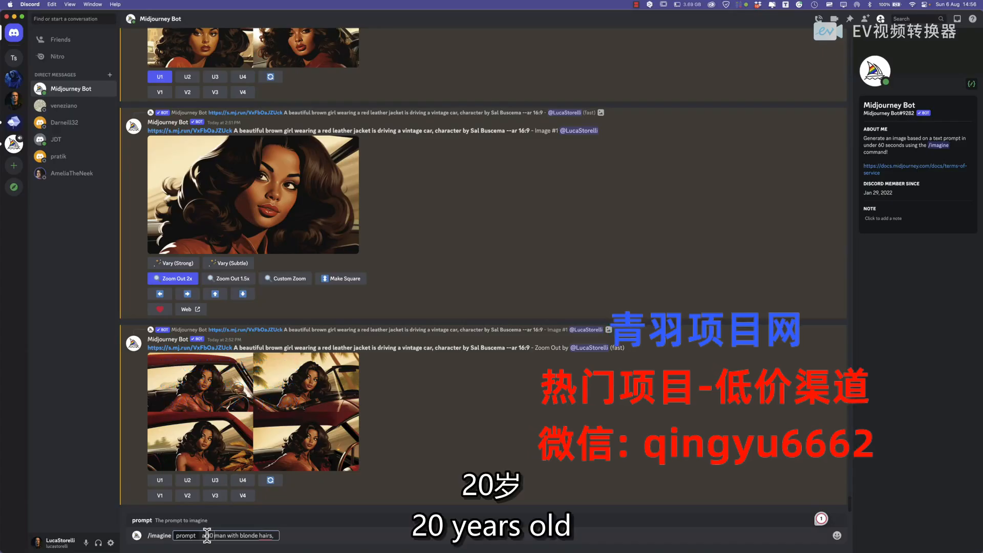
text(years old)
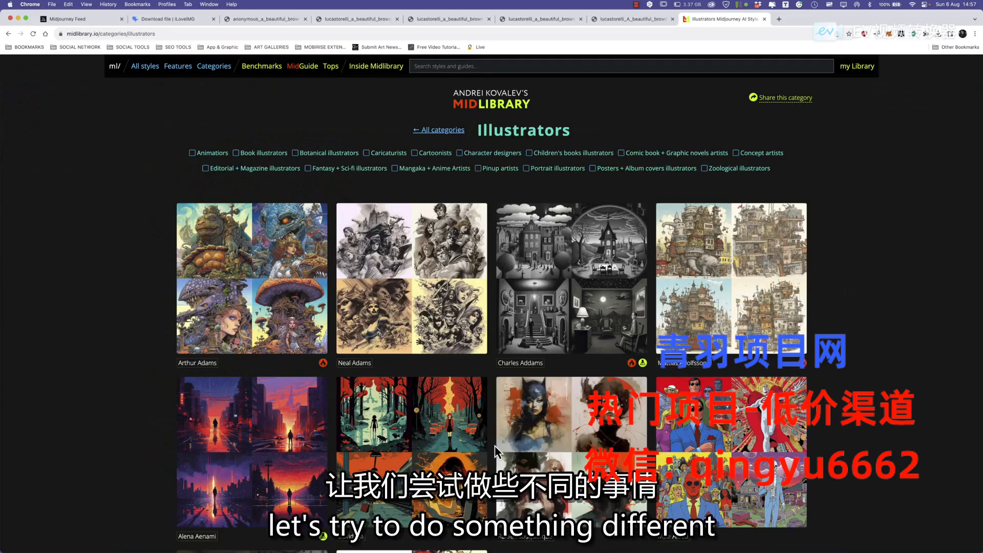
Find Mark Bagley on Midlibrary's Illustrators page in Chrome and copy the illustrator's name.
scroll(495, 445, down, 5)
scroll(495, 450, down, 8)
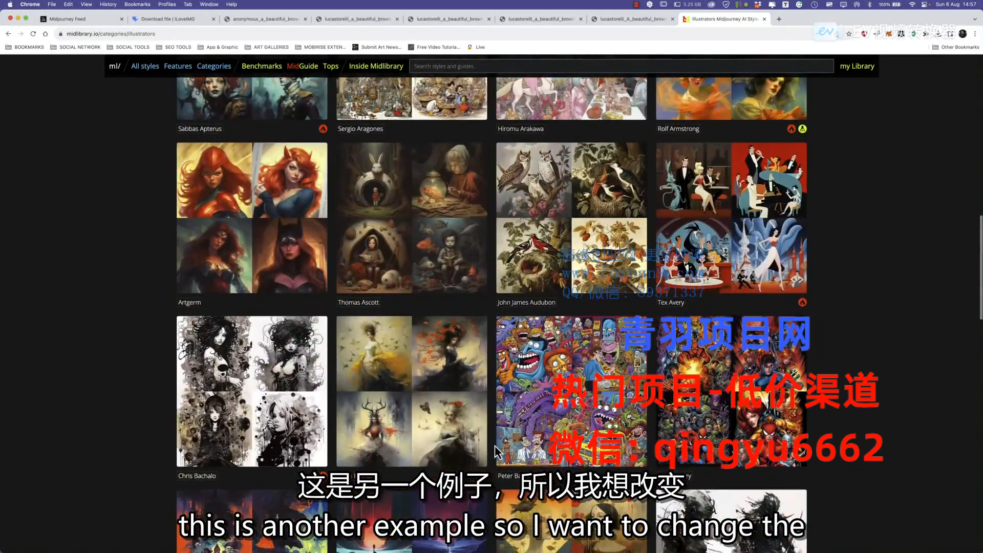
scroll(495, 452, down, 4)
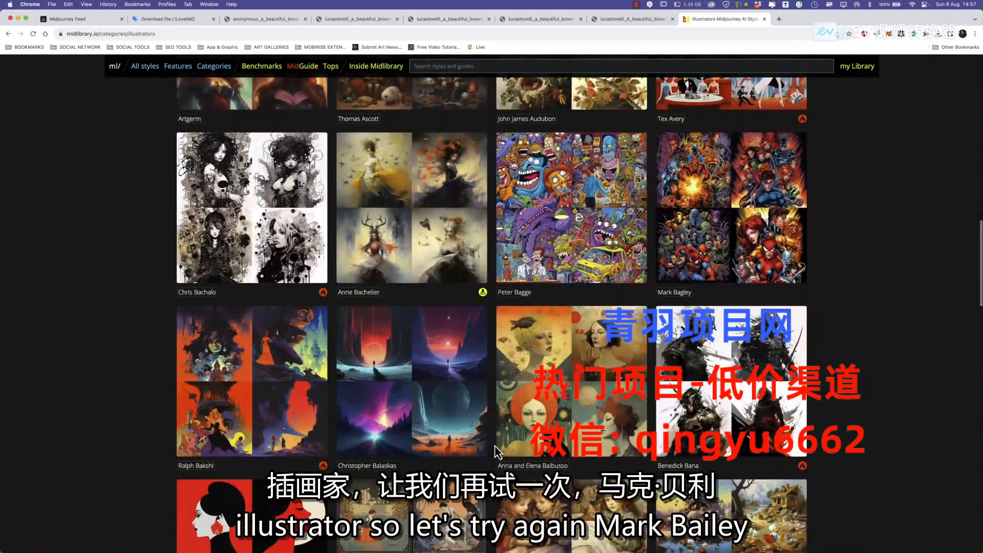
triple_click(674, 292)
key(cmd+c)
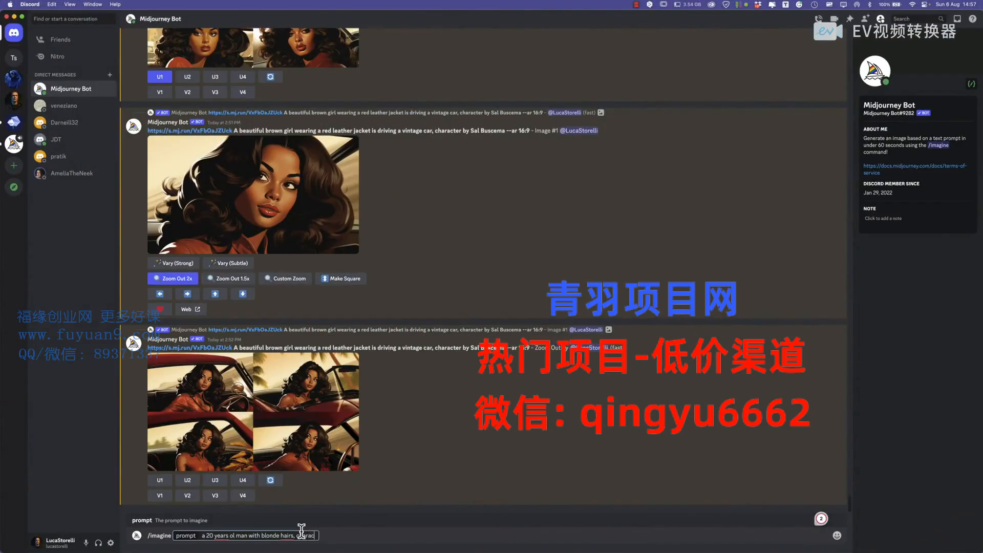
Complete the prompt with "character by Mark Bagley --ar 4:5", correct it to "a 20 years old man with blonde hair" and submit it.
text(y)
key(cmd+v)
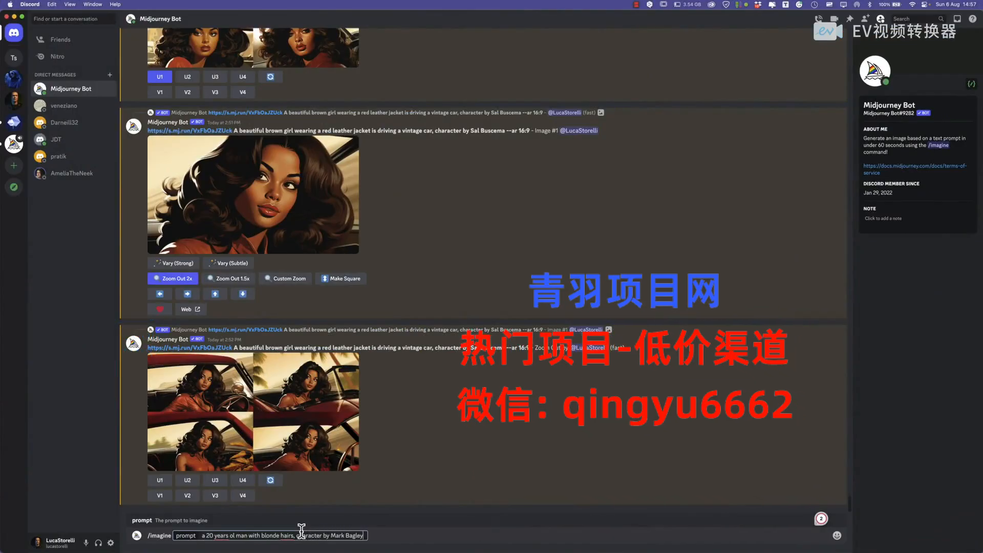
text(--ar 4)
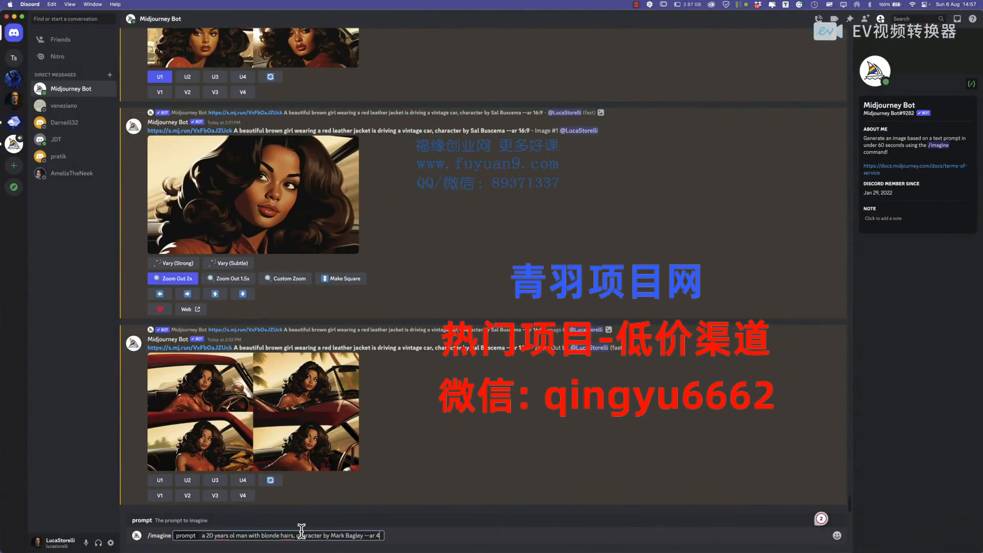
text(:)
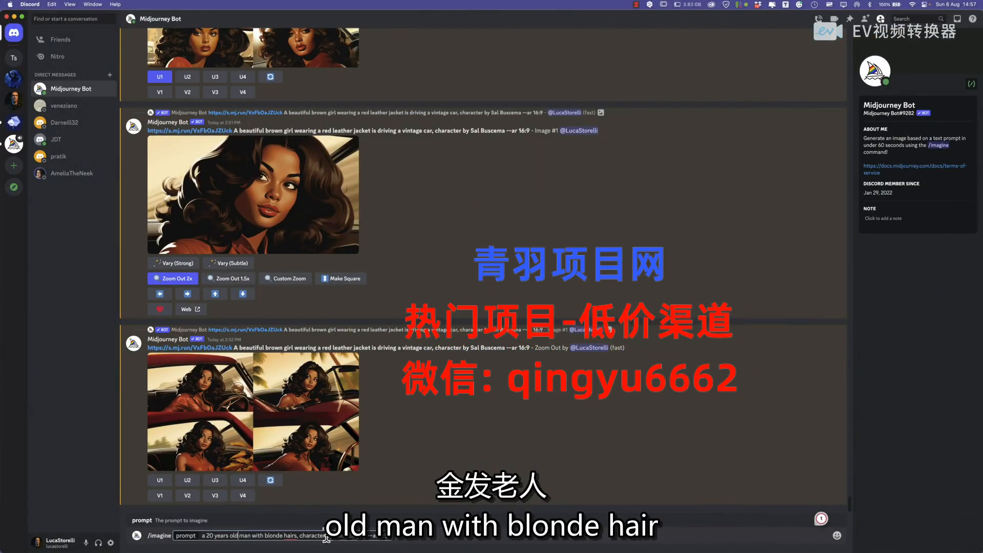
key(Return)
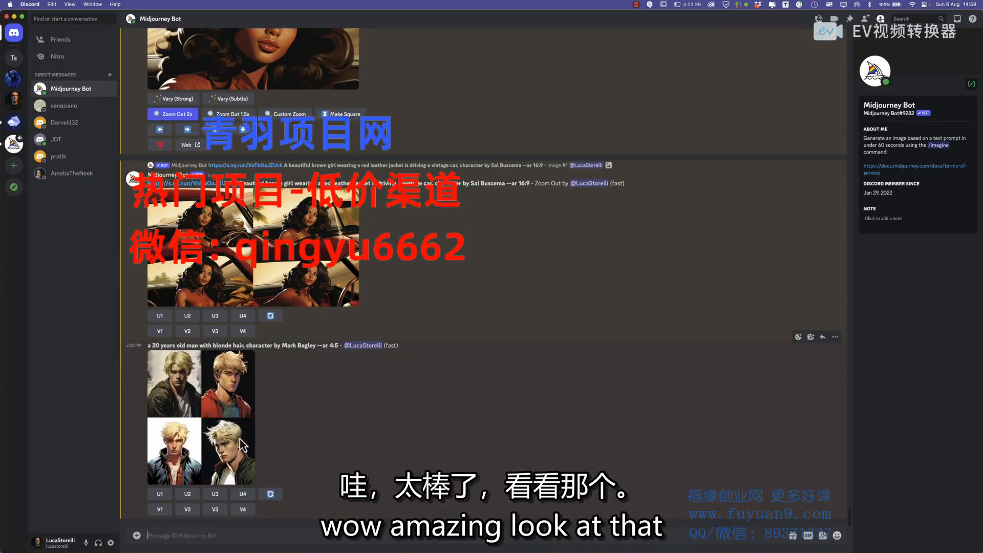
Inspect the four blonde men enlarged, upscale the second one and open the upscaled portrait in the browser.
click(194, 404)
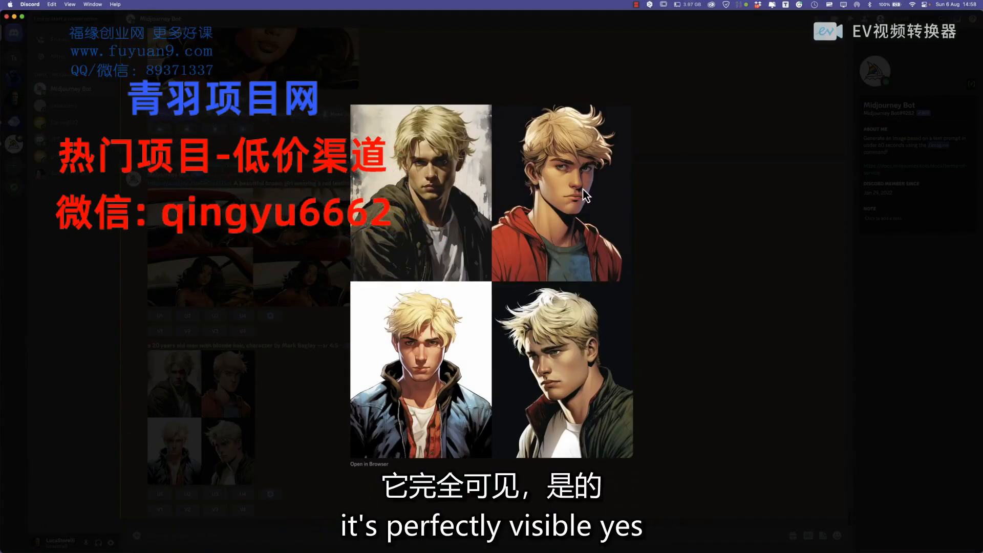
click(671, 294)
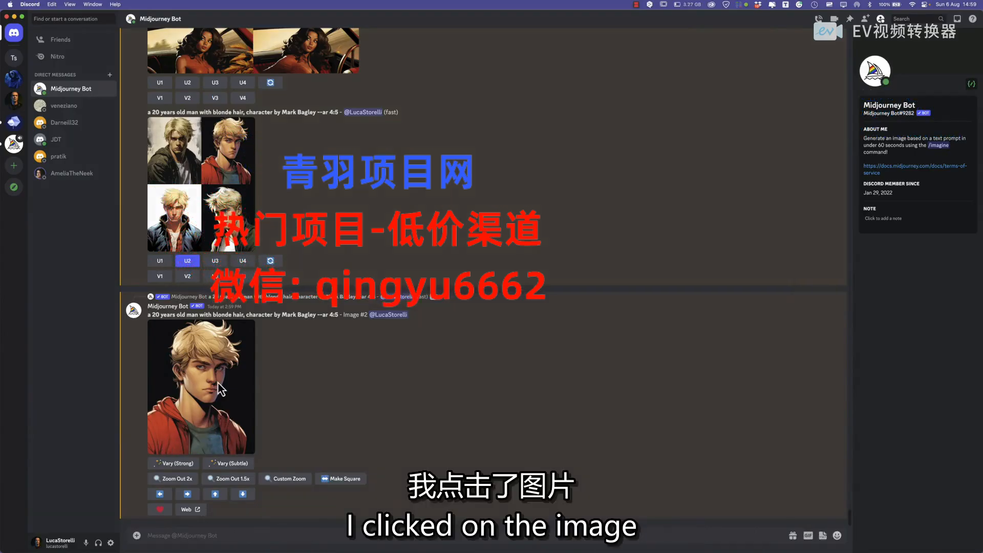
click(226, 417)
click(369, 465)
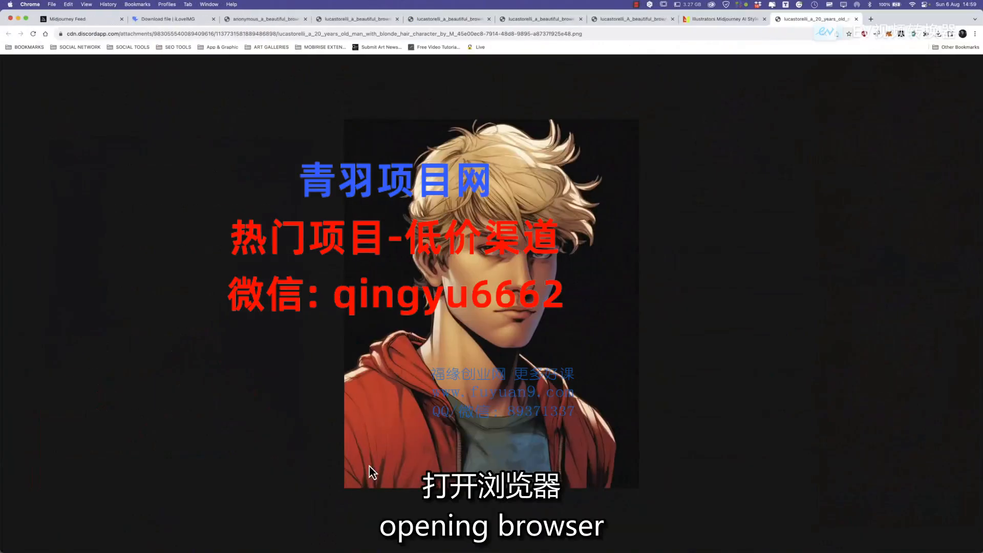
Save the full portrait to the Desktop, place it below the woman's reference images and preview it.
right_click(480, 224)
click(508, 234)
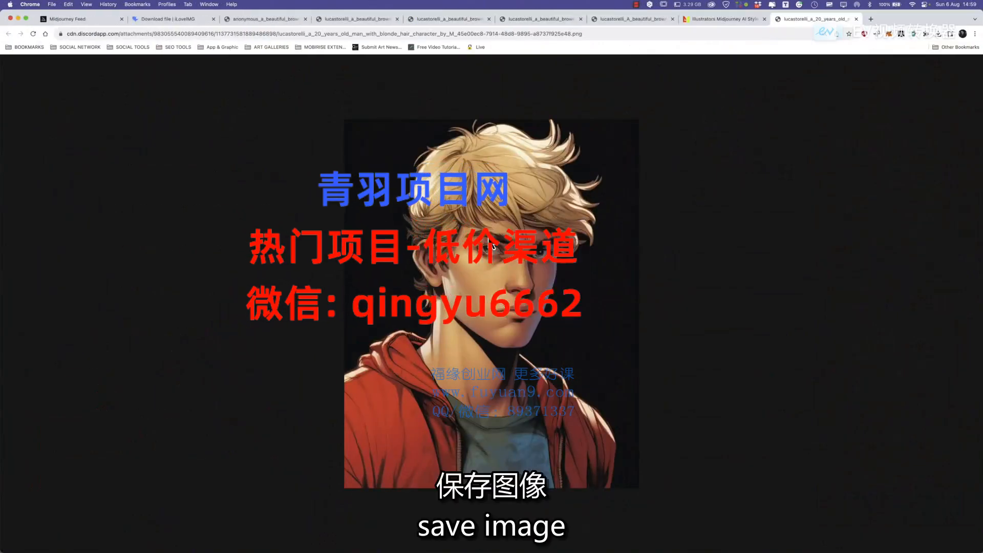
click(624, 357)
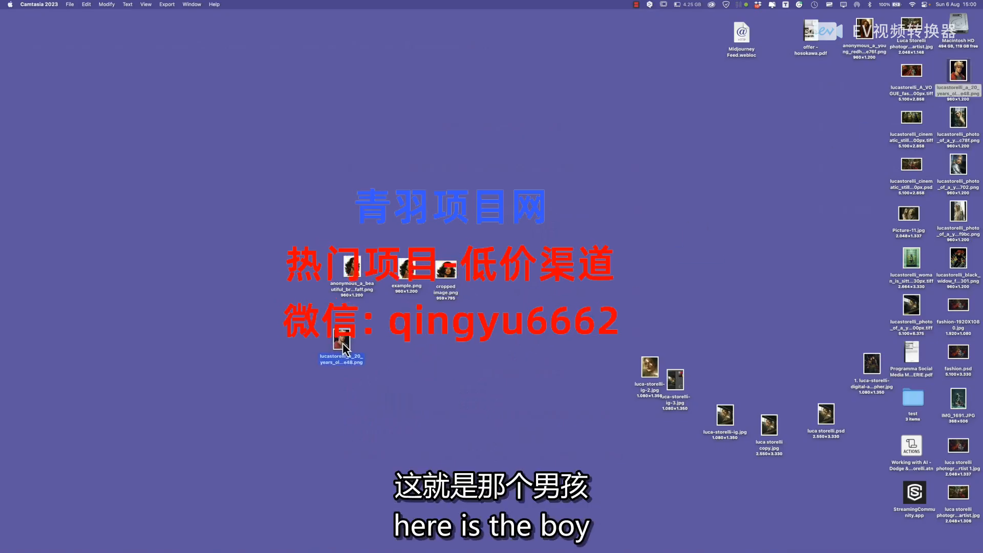
drag(344, 350, 347, 352)
key(space)
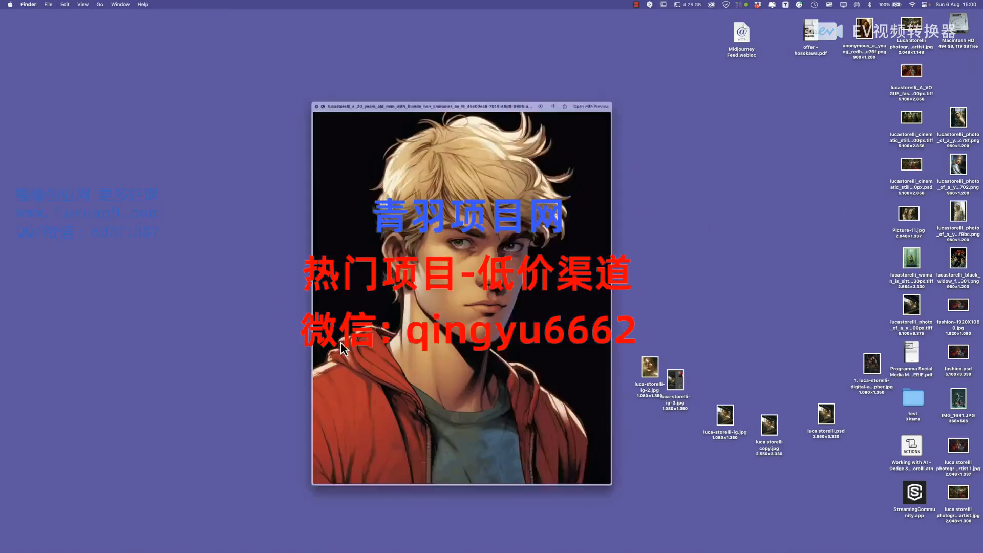
key(space)
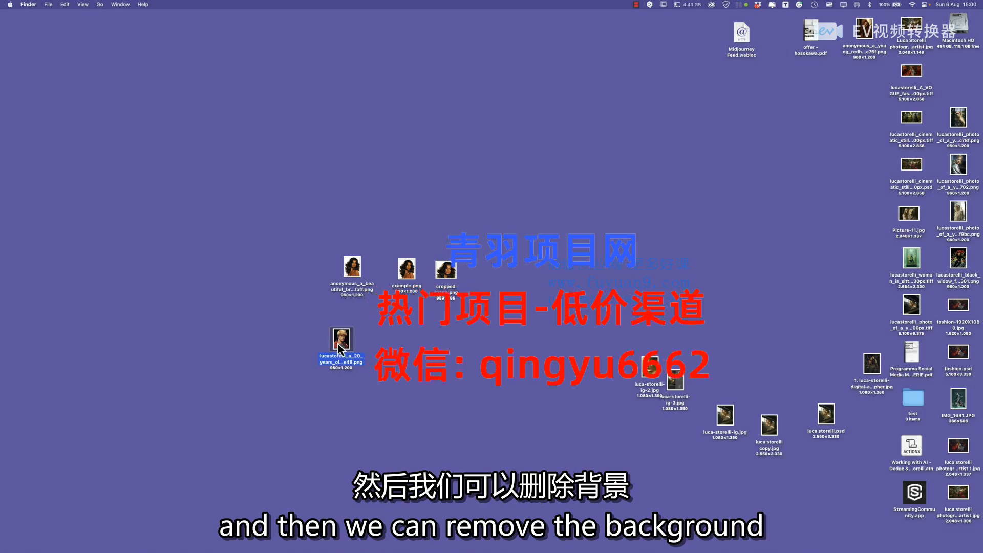
key(space)
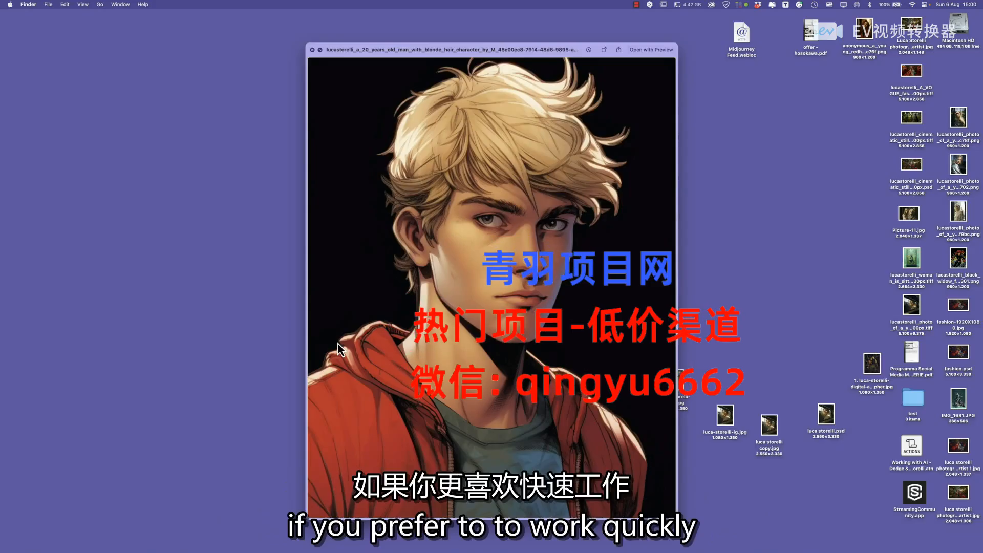
key(space)
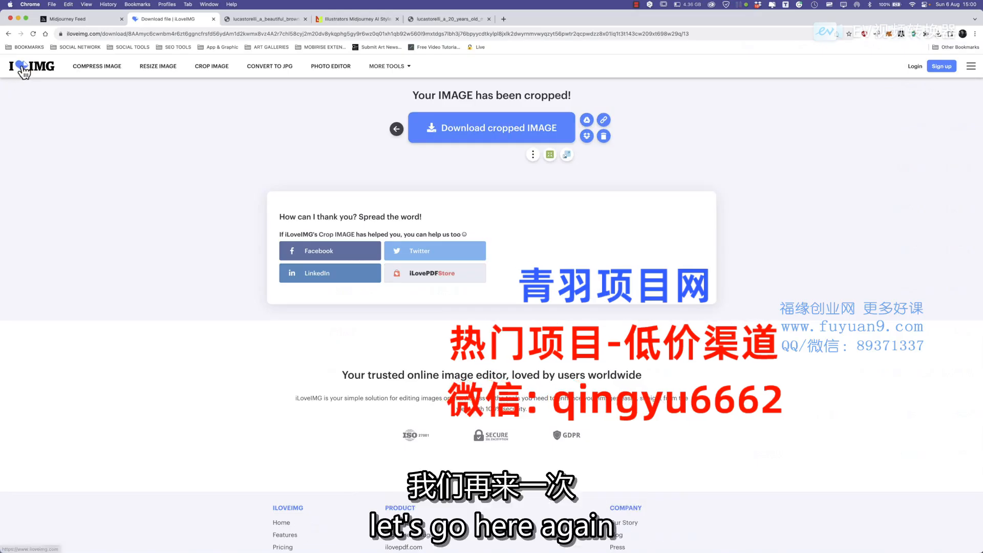
Open iLoveIMG's Crop IMAGE tool in Chrome and load the saved portrait of the blonde man from the Desktop.
click(23, 68)
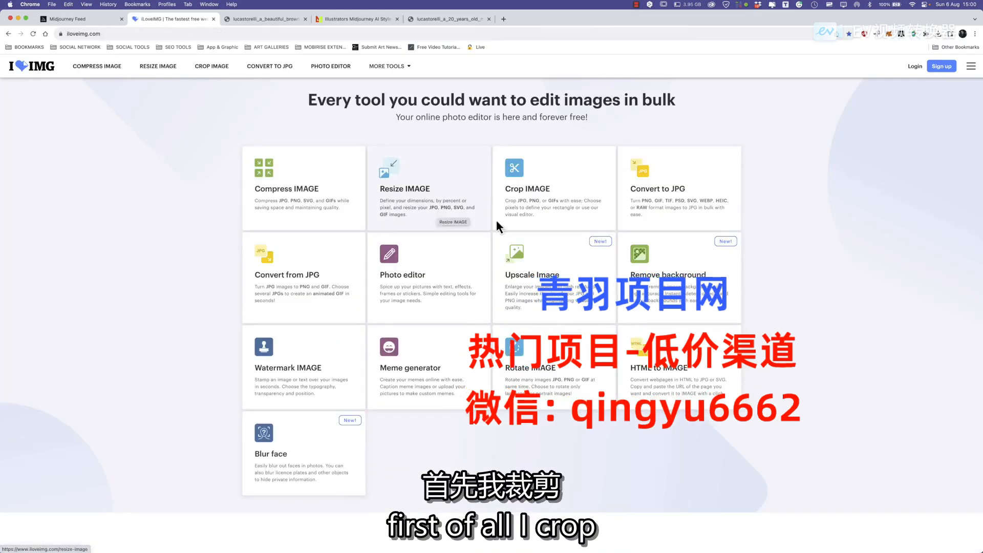
click(535, 204)
click(494, 167)
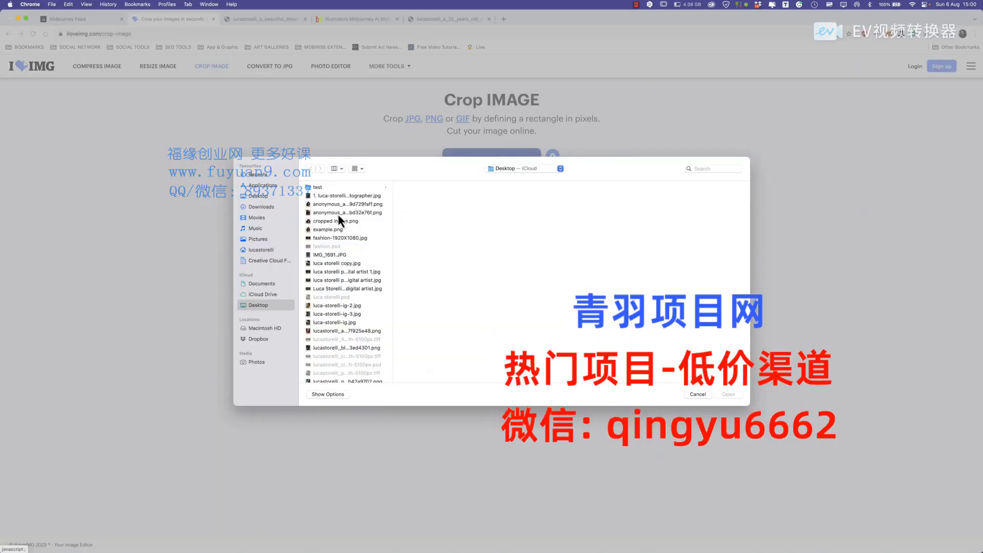
click(345, 331)
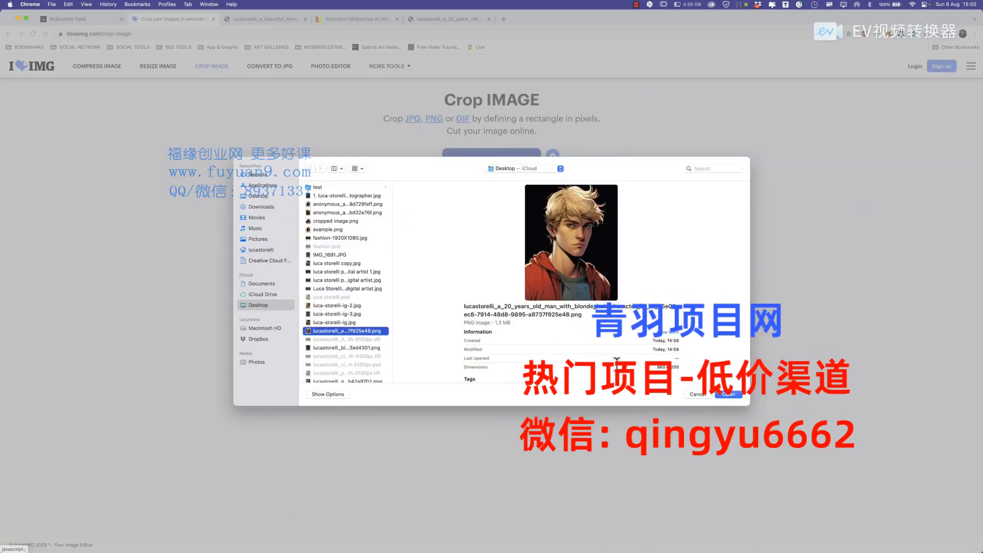
click(729, 395)
Crop the portrait to the man's head at about 667 × 740 px and download the cropped image.
drag(313, 105, 533, 339)
drag(313, 224, 330, 225)
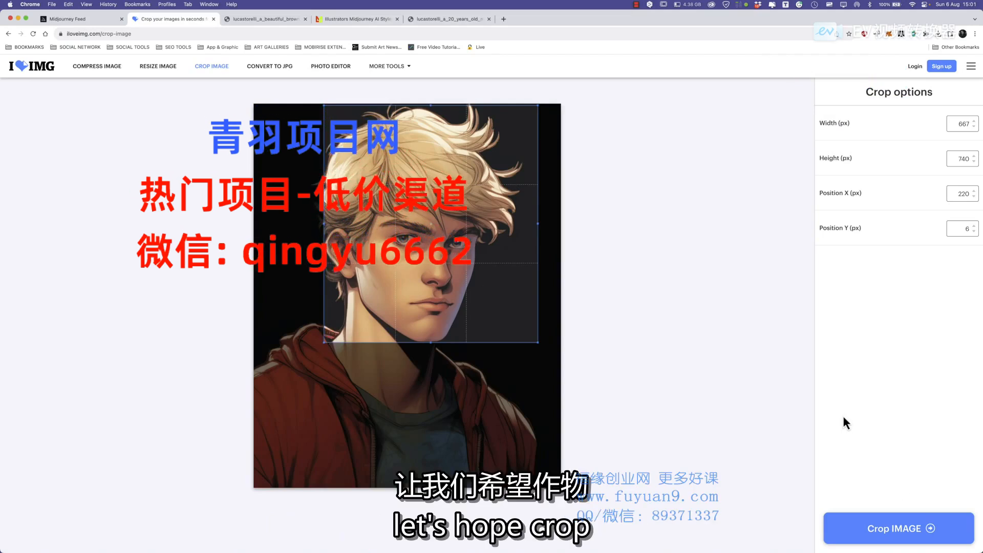
click(900, 530)
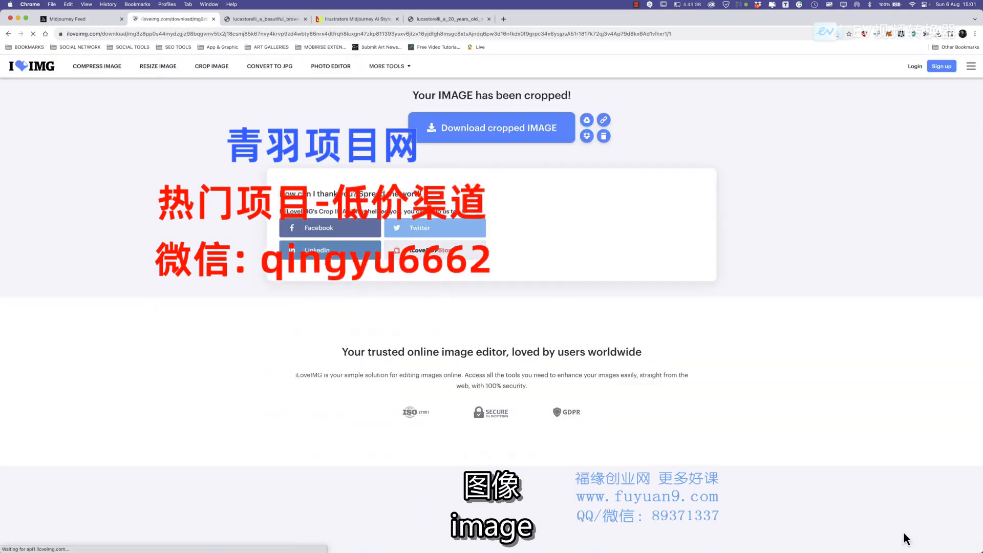
click(490, 131)
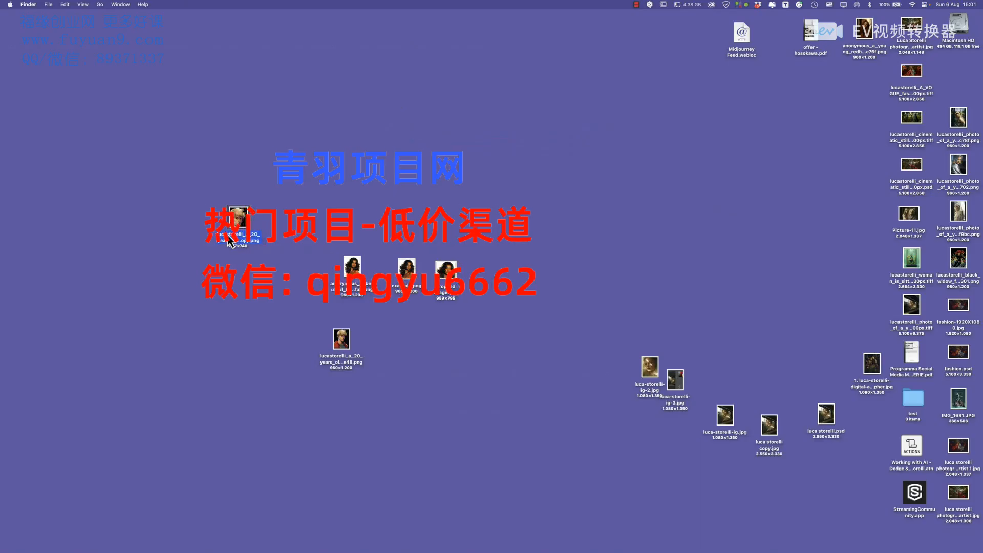
Rename the downloaded head crop on the Desktop as cropped.png and place it beside the full portrait.
click(239, 237)
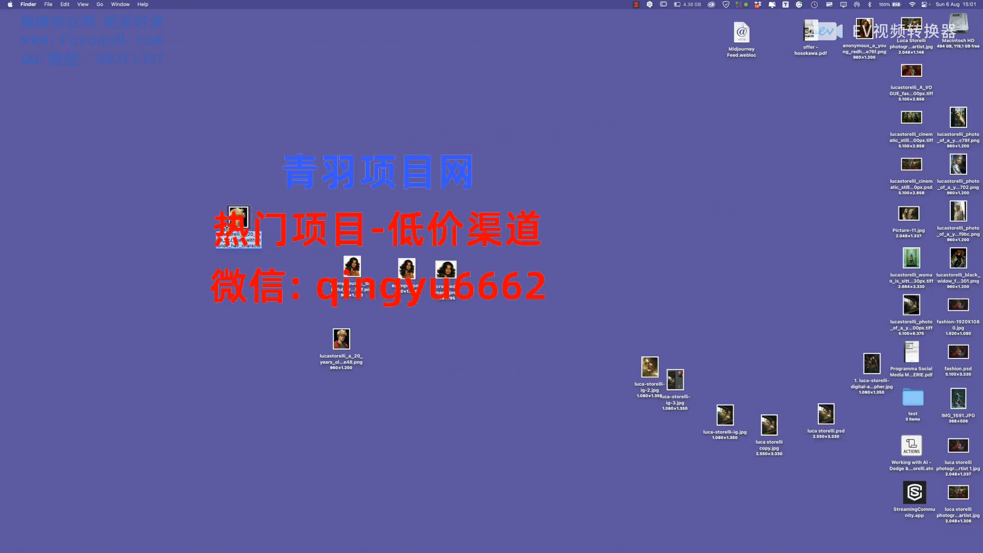
text(ct)
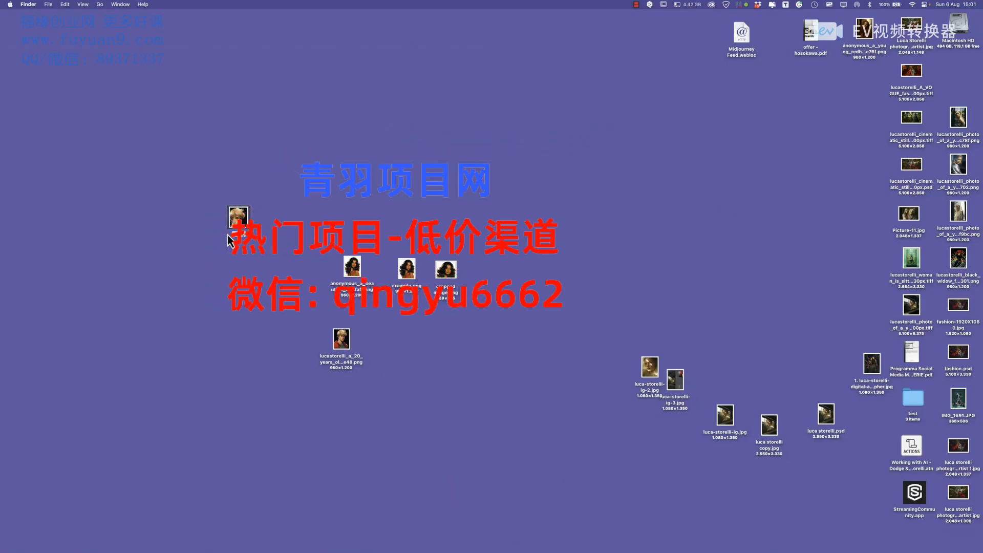
text(opped)
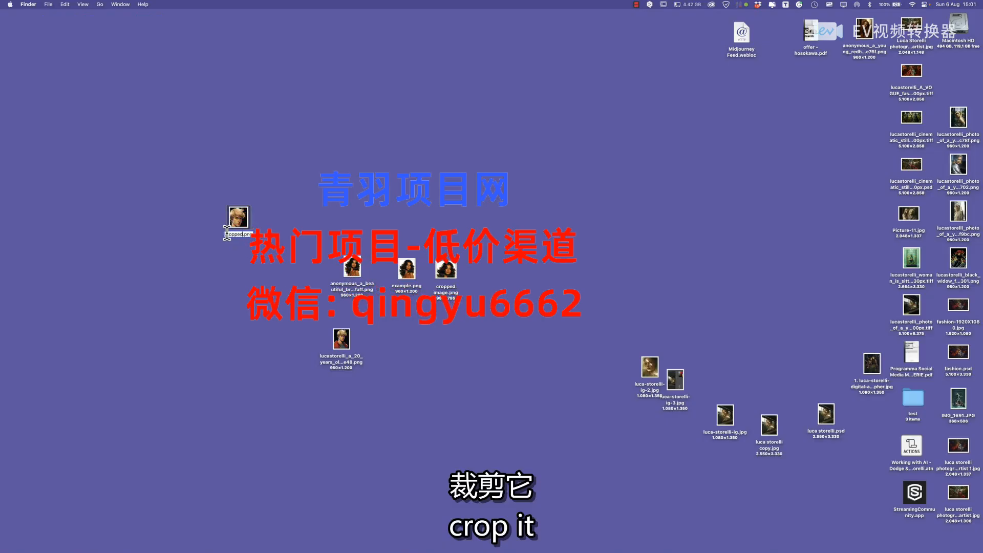
key(Return)
drag(244, 225, 397, 343)
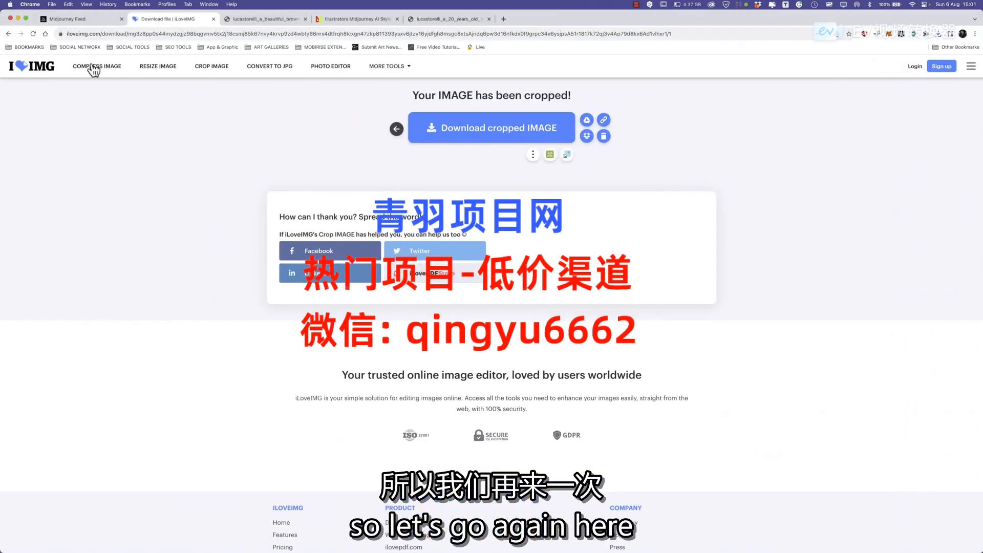
Open iLoveIMG's Remove background tool and load cropped.png from the Desktop.
click(36, 71)
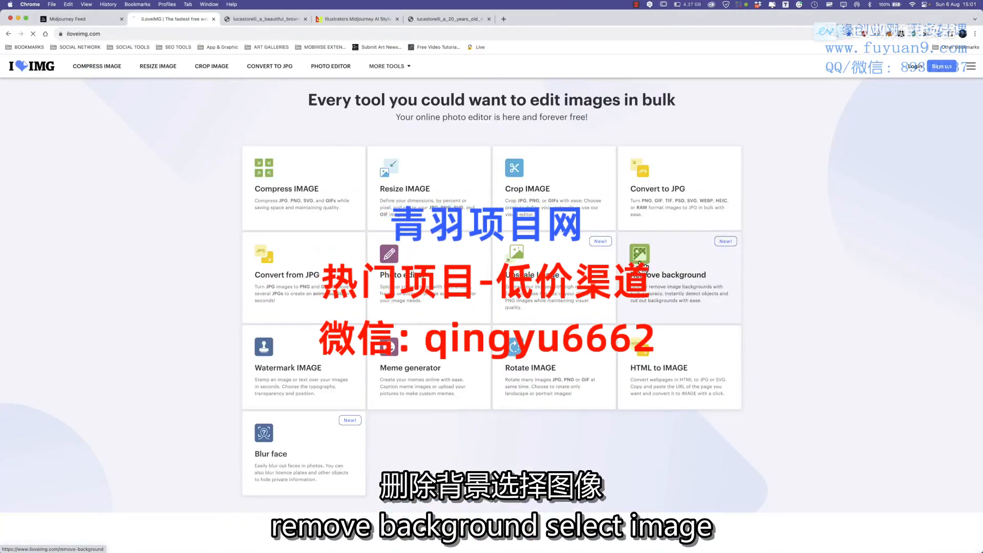
click(668, 274)
click(496, 163)
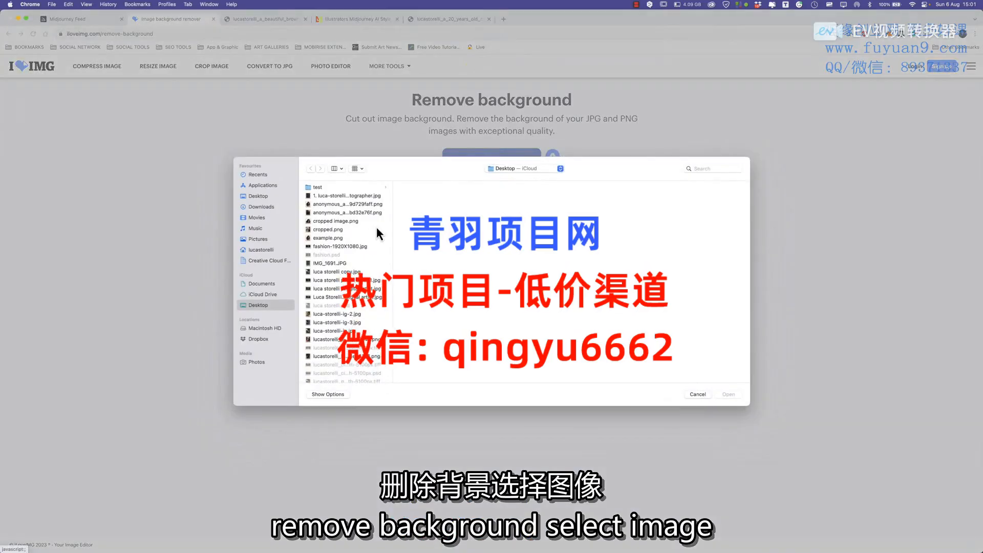
click(328, 229)
click(727, 394)
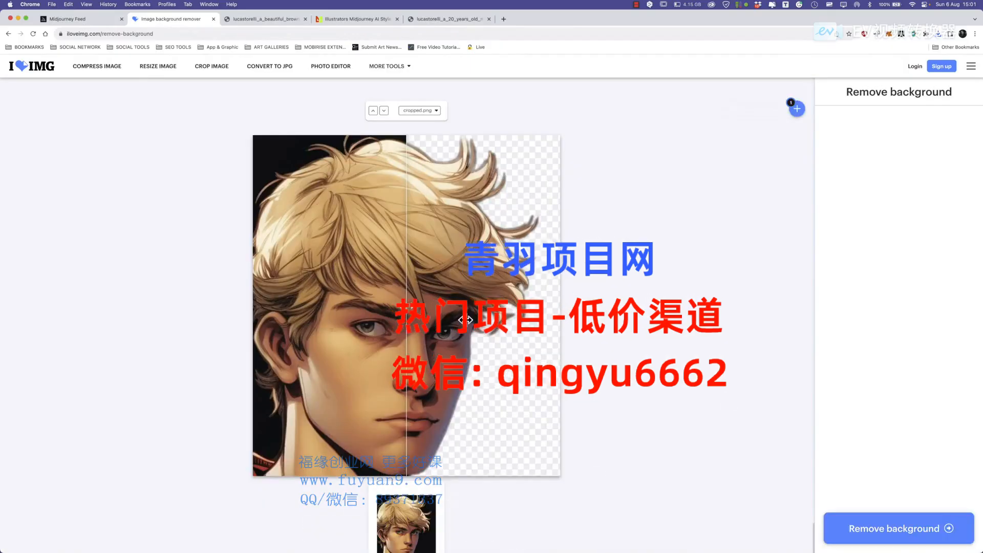
Compare the whole head with its background-free version, remove the background and download the file.
drag(400, 305, 253, 325)
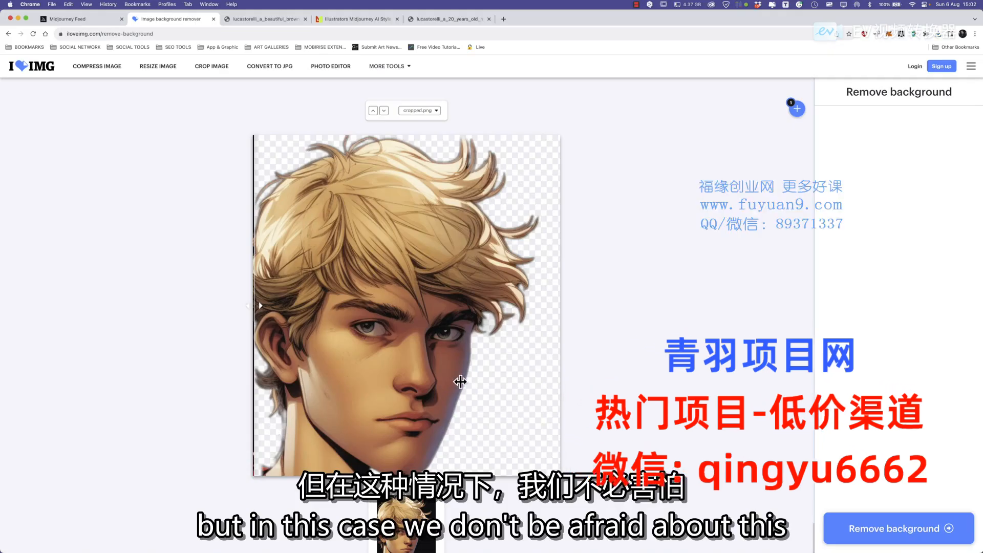
click(887, 529)
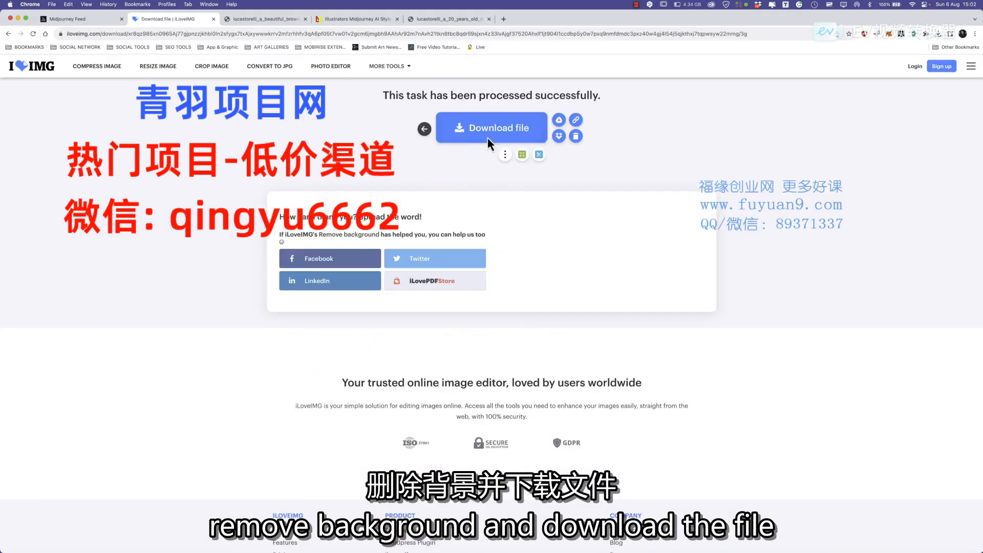
click(473, 128)
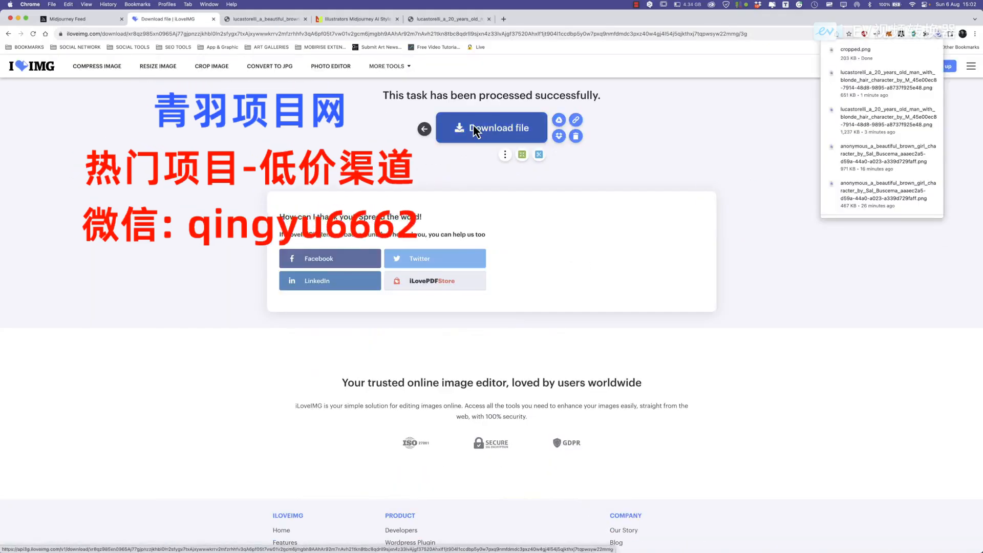
In Finder's Downloads folder, rename the background-free crop as "cropped and background removed.png", move it to the Desktop and close the folder.
key(super+h)
key(super+n)
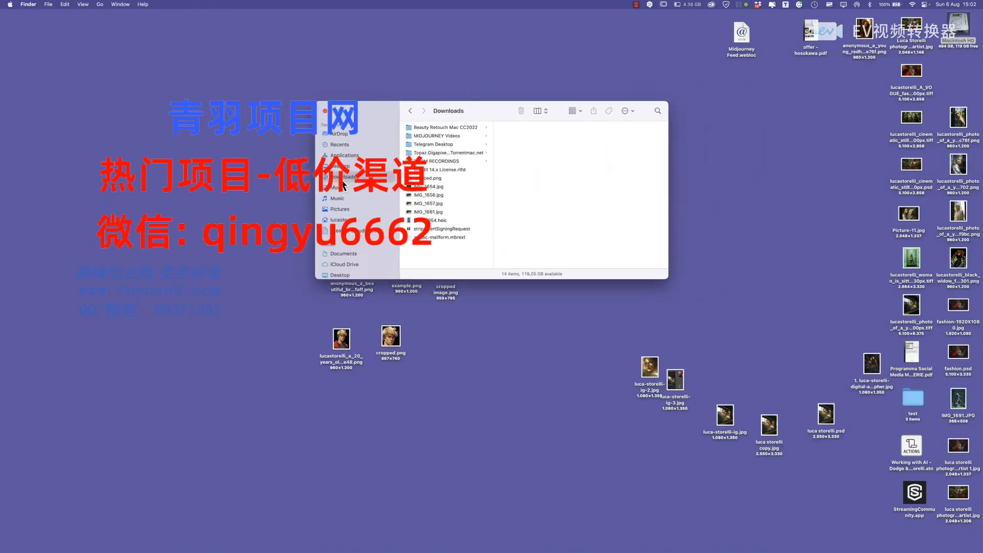
click(429, 179)
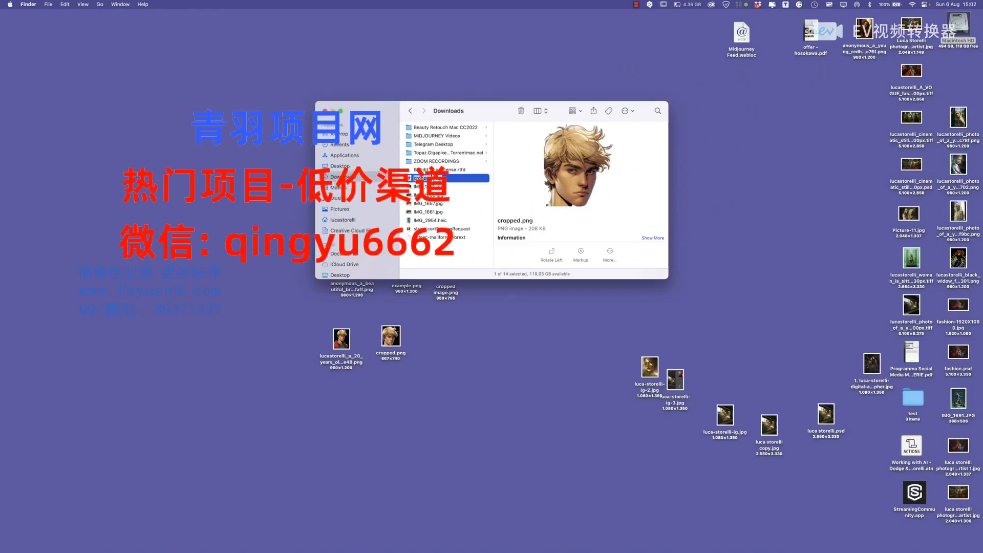
key(Return)
key(Right)
text(and backg)
text(round rem)
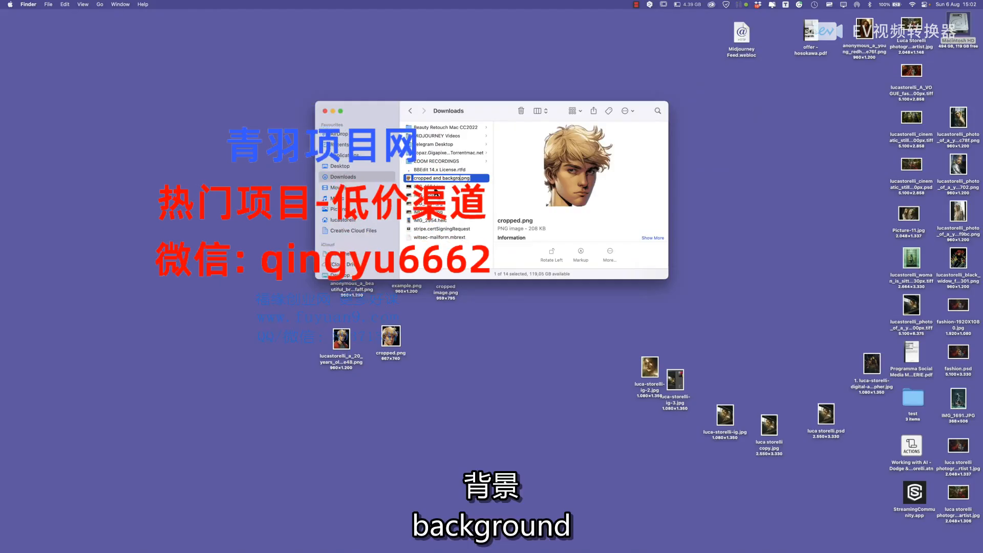
text(oved)
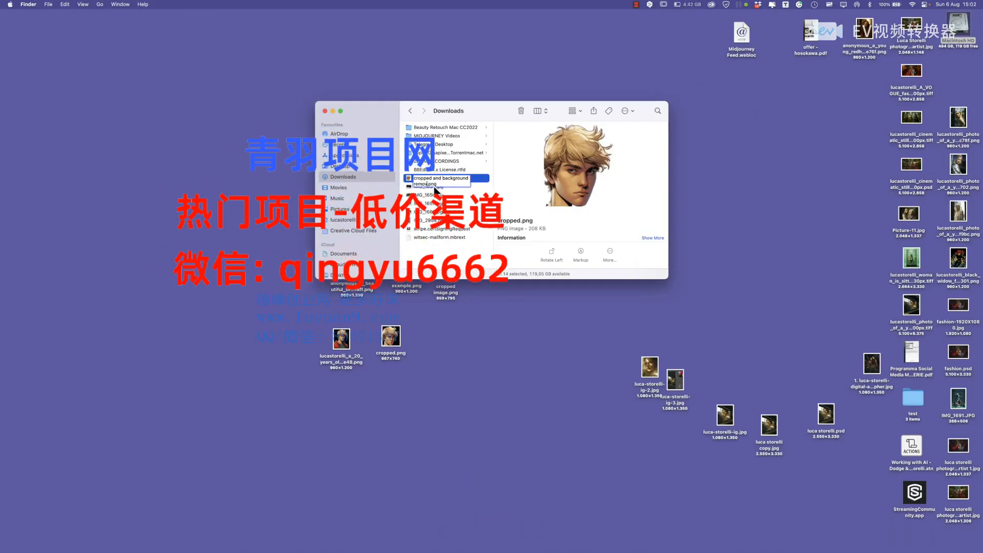
key(Return)
drag(410, 179, 277, 97)
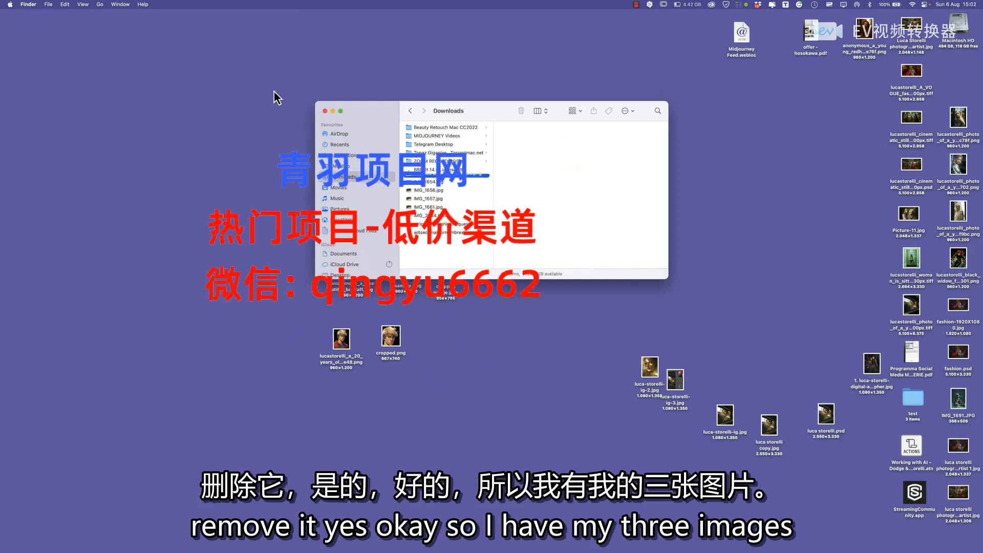
click(324, 111)
Preview the full portrait, cropped.png and "cropped and background removed.png" one after another on the Desktop.
click(342, 341)
key(space)
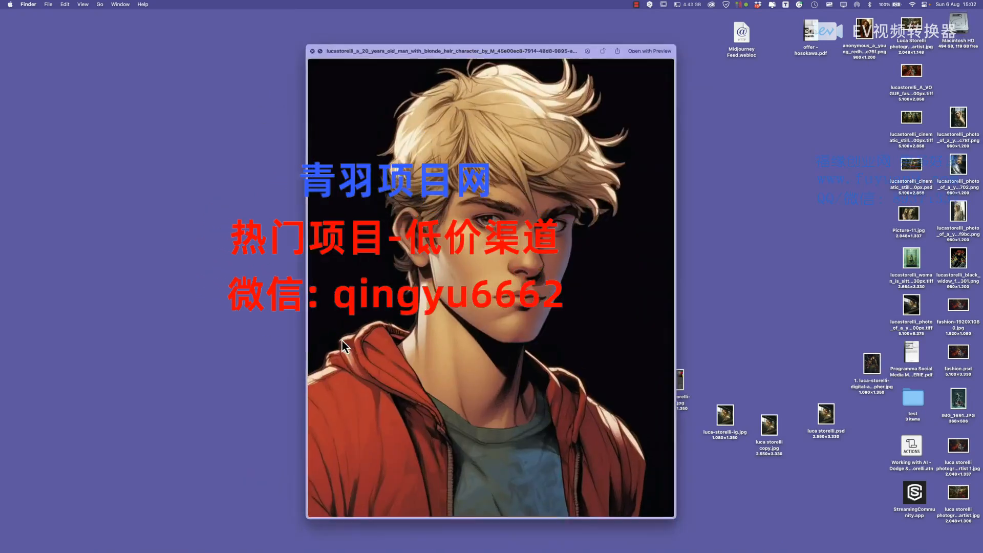
key(Right)
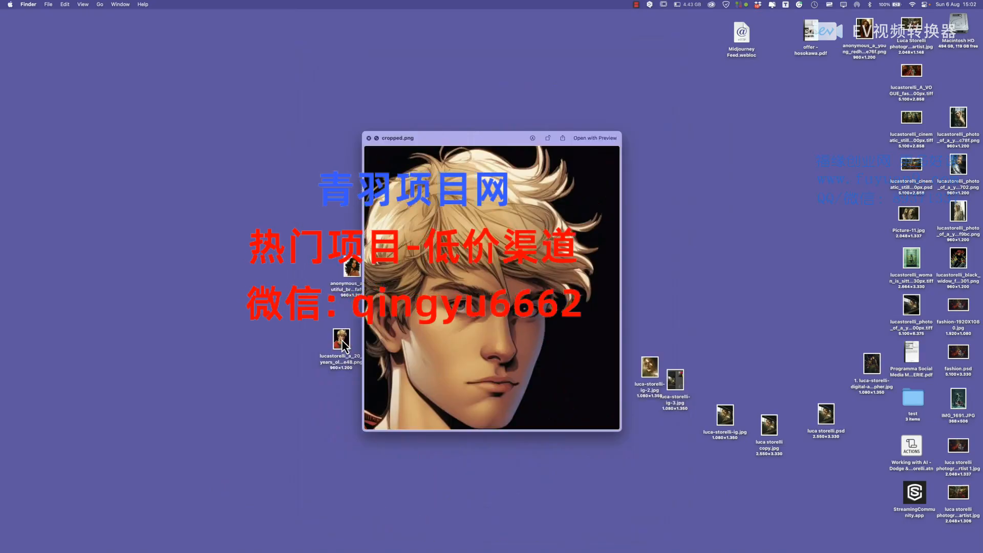
key(Right)
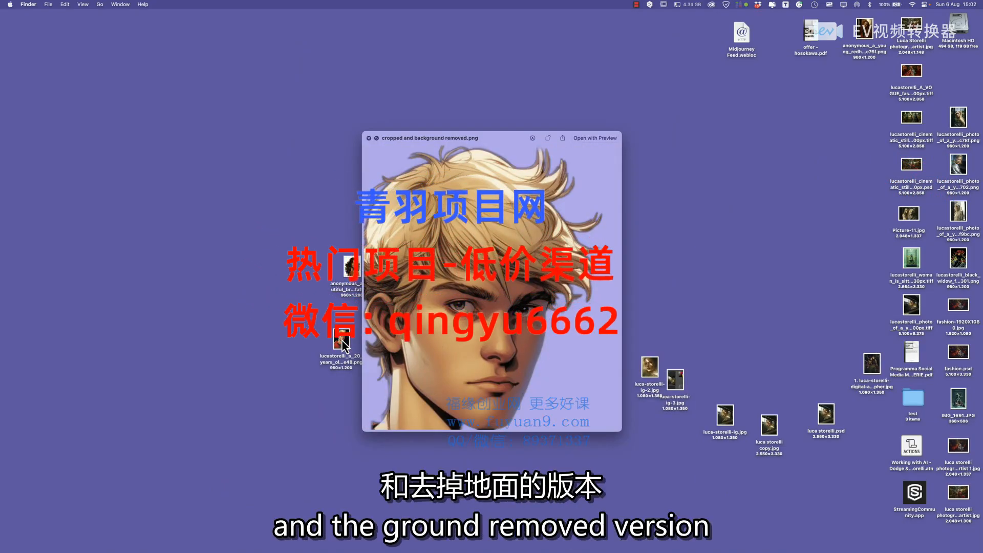
key(space)
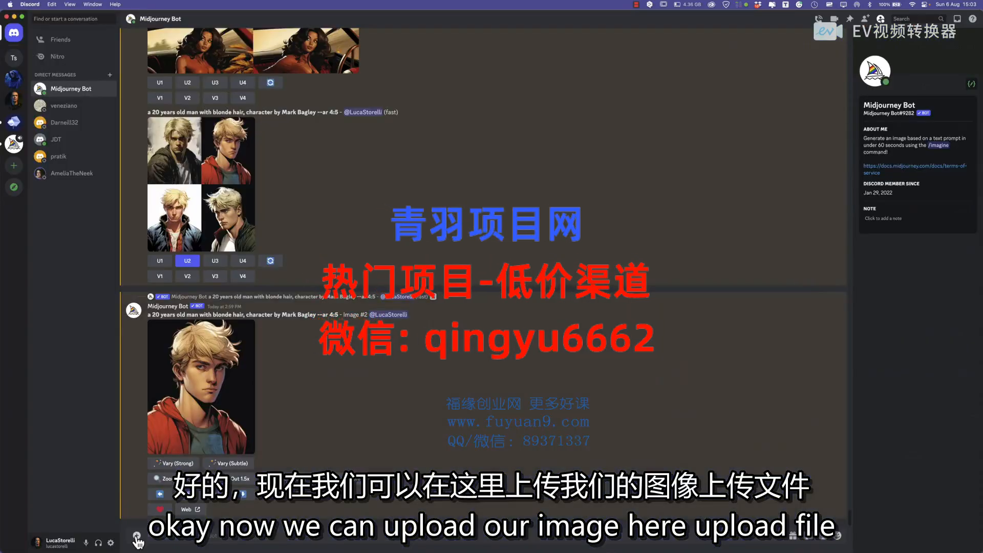
Switch to Discord and upload "cropped and background removed.png" from the Desktop to the Midjourney Bot chat.
click(136, 536)
click(164, 496)
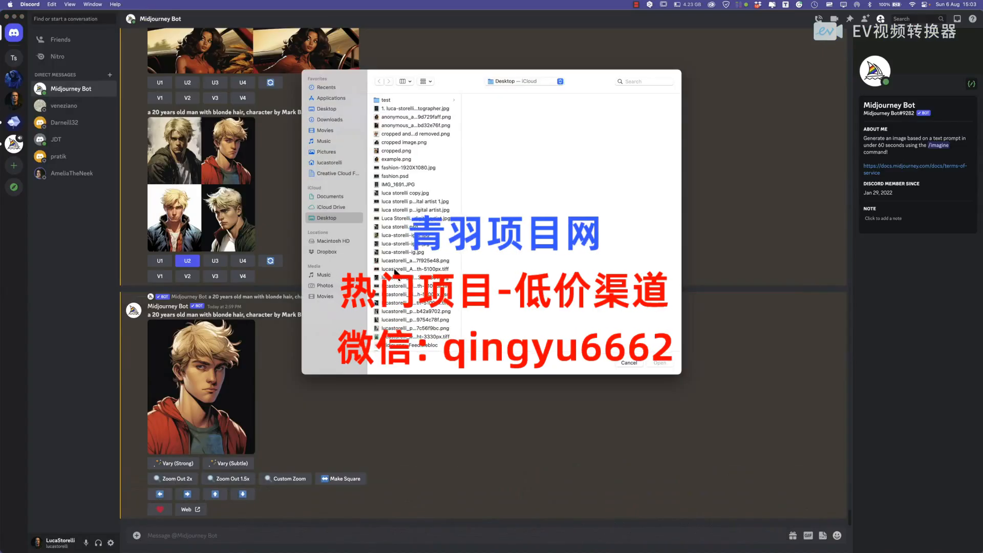
click(420, 134)
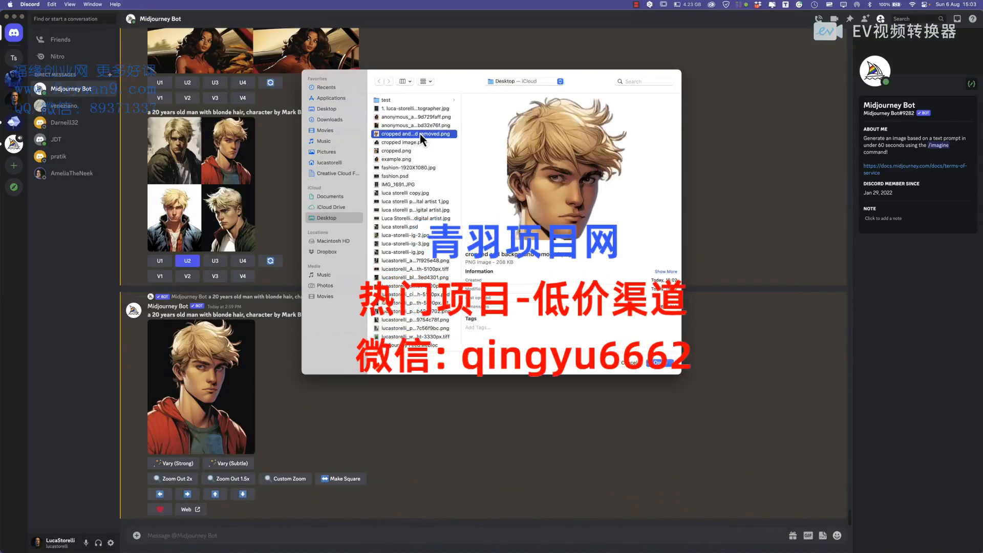
click(660, 365)
key(Return)
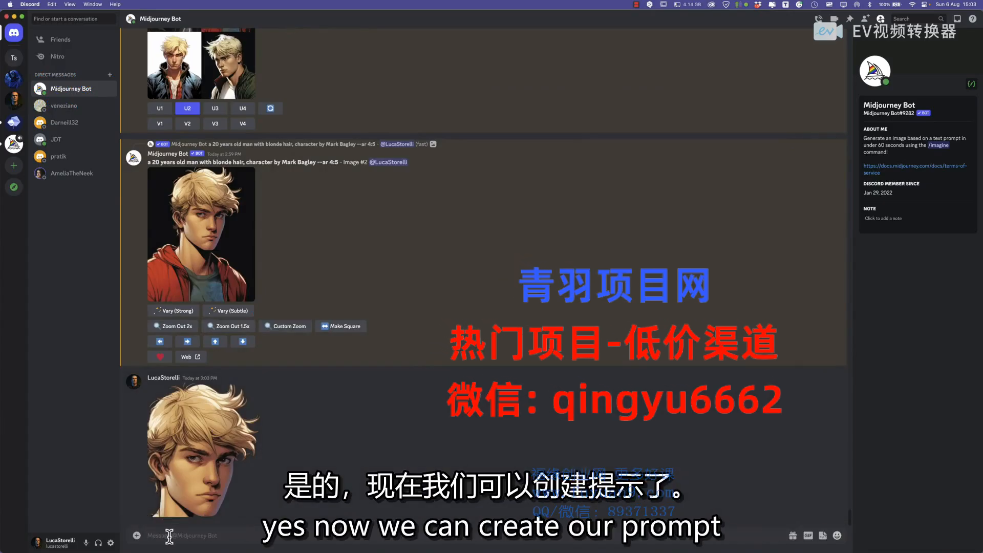
Start an /imagine prompt and insert the link of the uploaded background-free head as its image reference.
text(/)
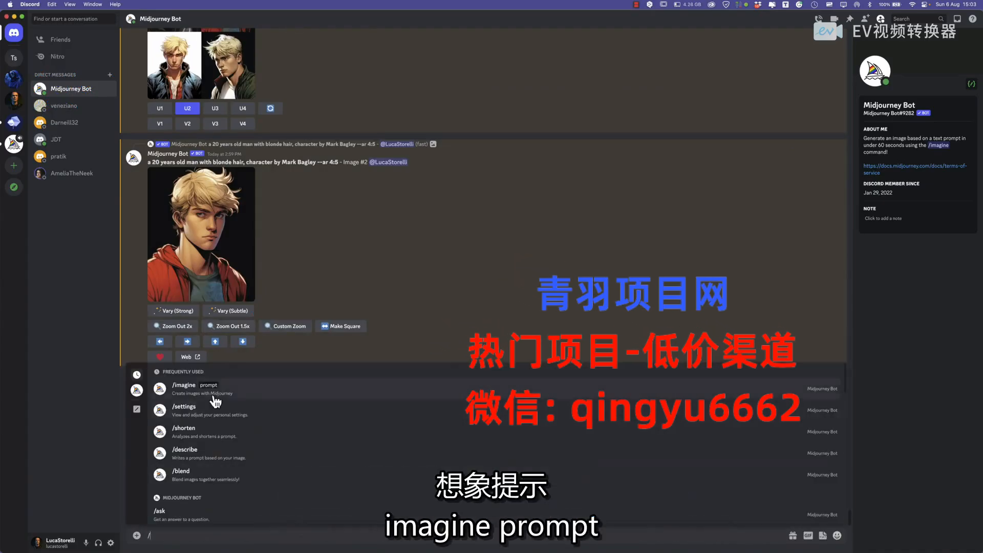
click(209, 389)
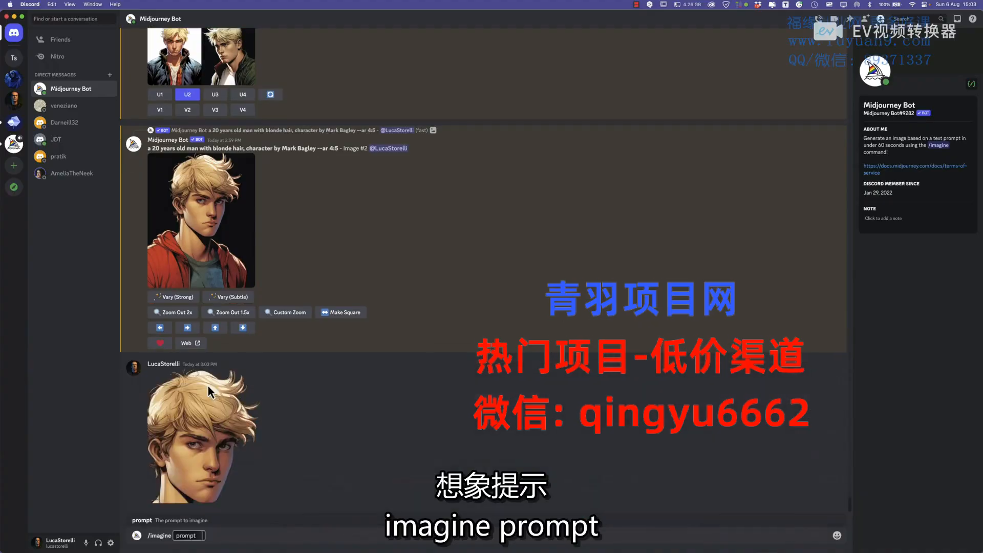
right_click(202, 429)
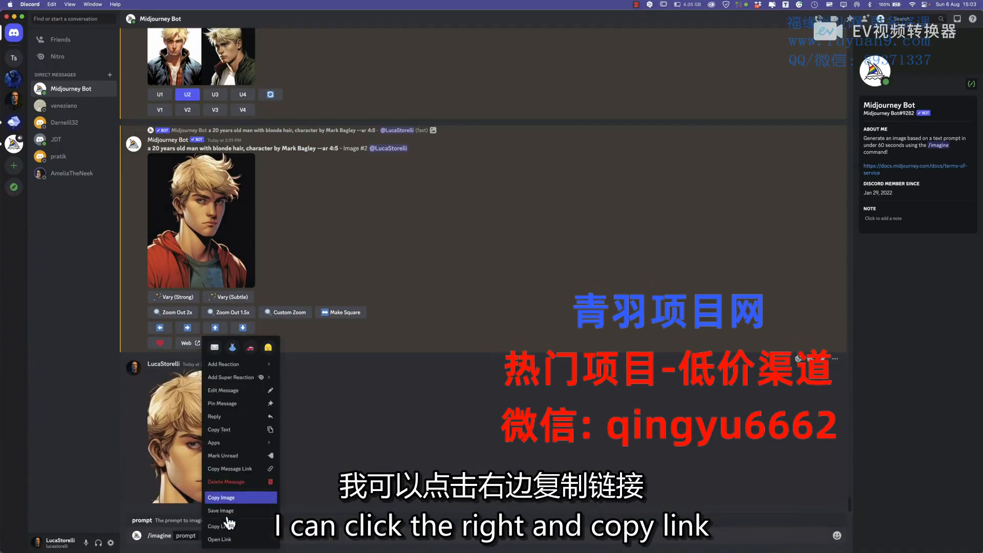
click(329, 414)
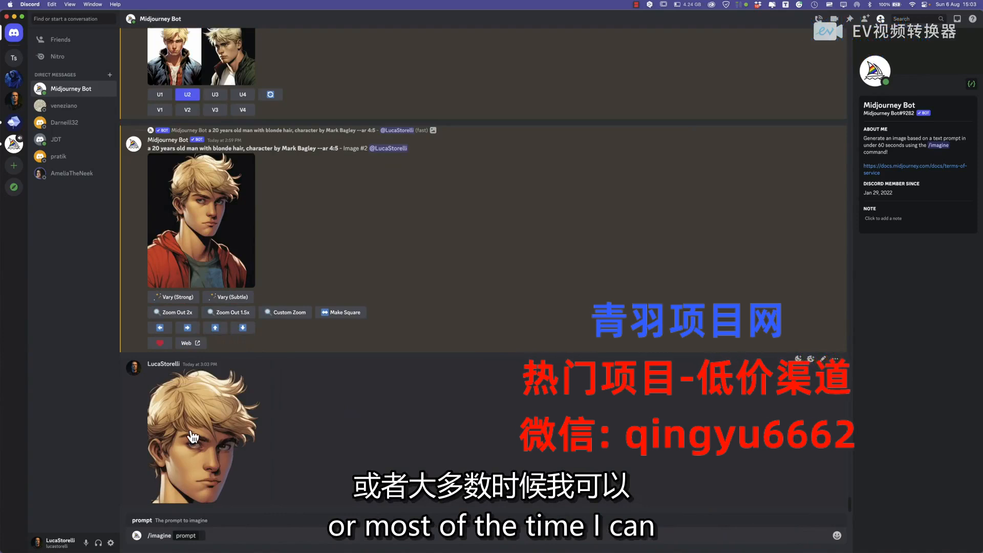
drag(193, 437, 192, 439)
drag(204, 541, 207, 544)
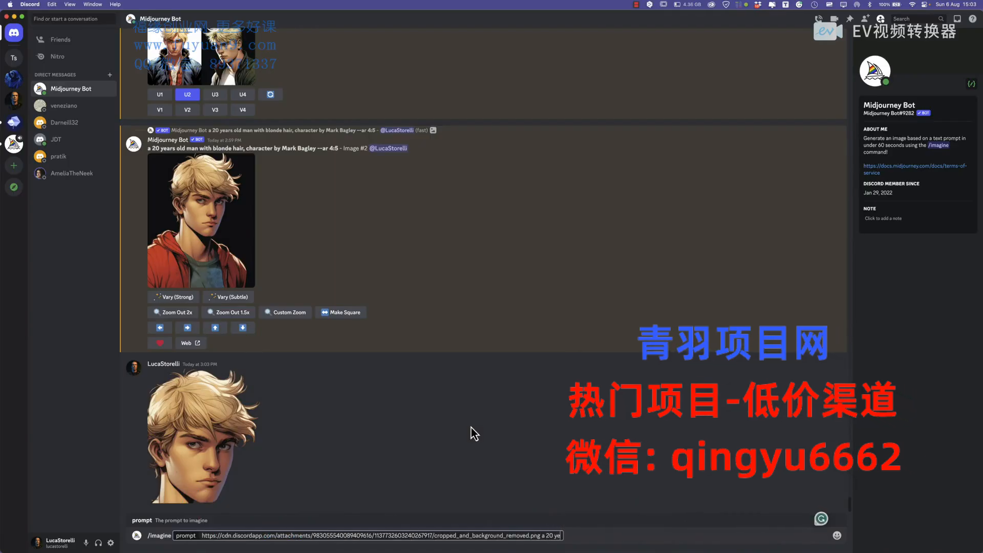
Complete the prompt with "a 20 years old warrior is fighting, character by Mark Bagley --ar 16:9", submit it and inspect the enlarged results.
text(ars old)
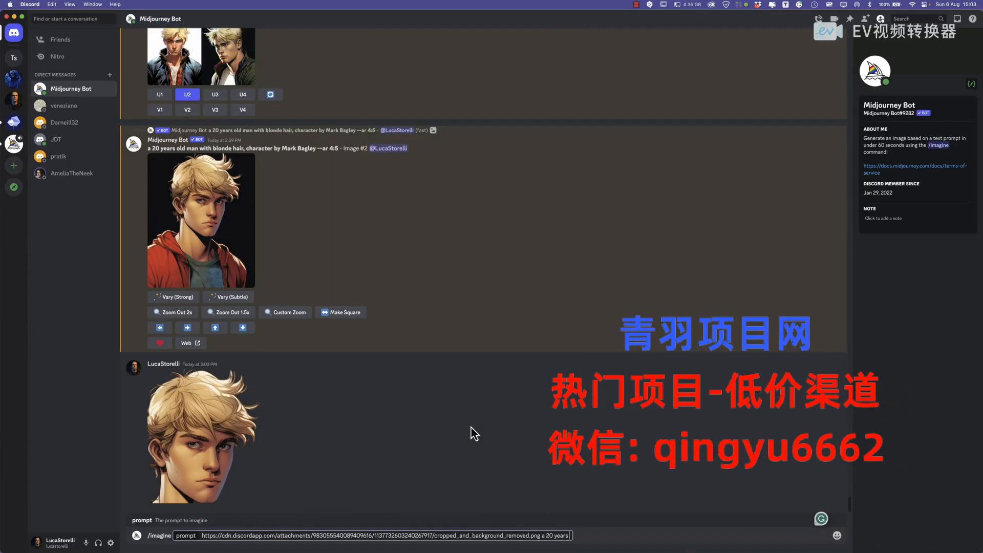
text( w)
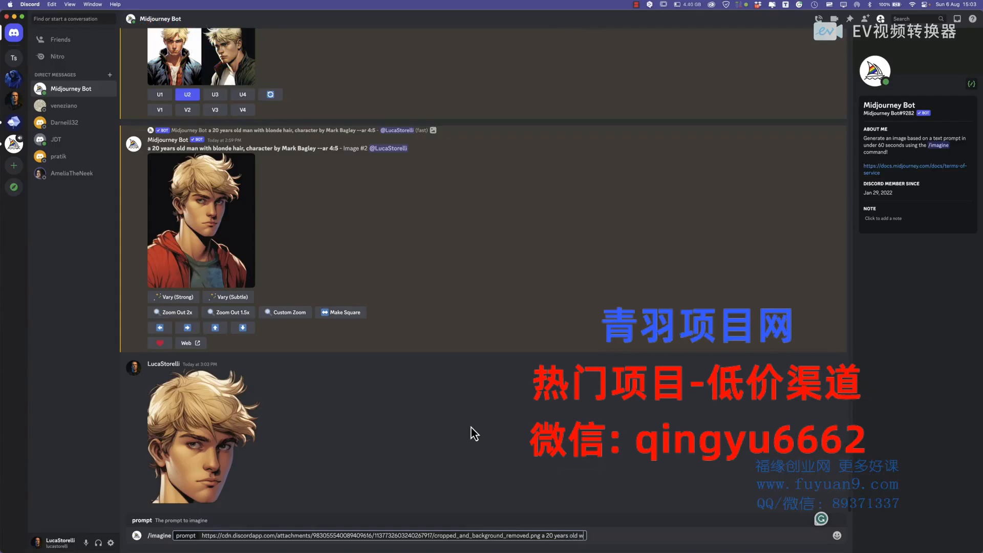
text(arrior is f)
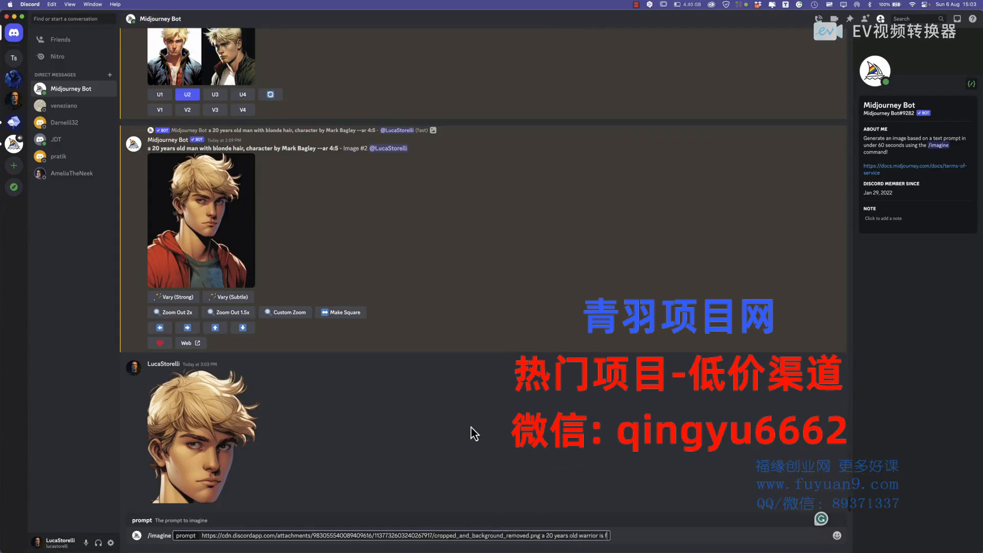
text(ighting)
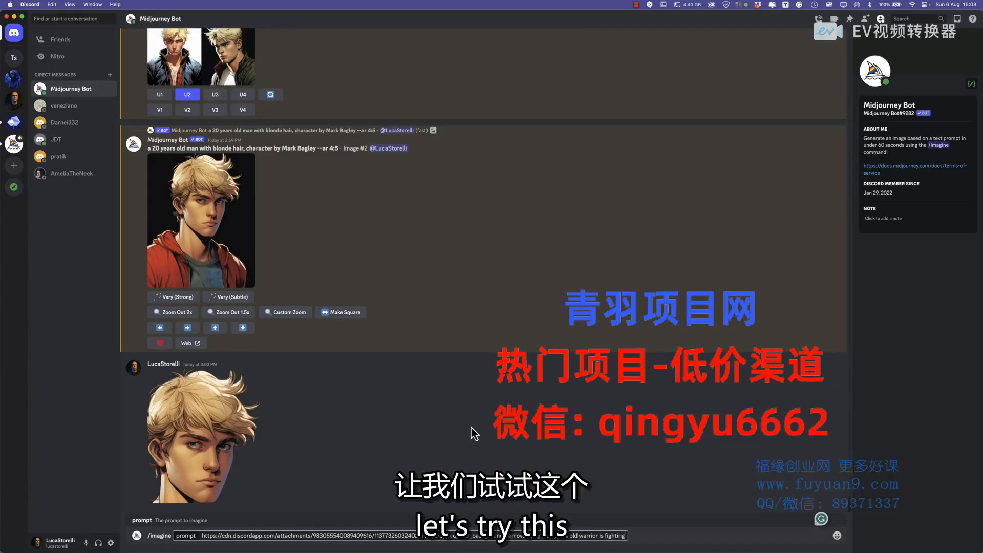
text(, char)
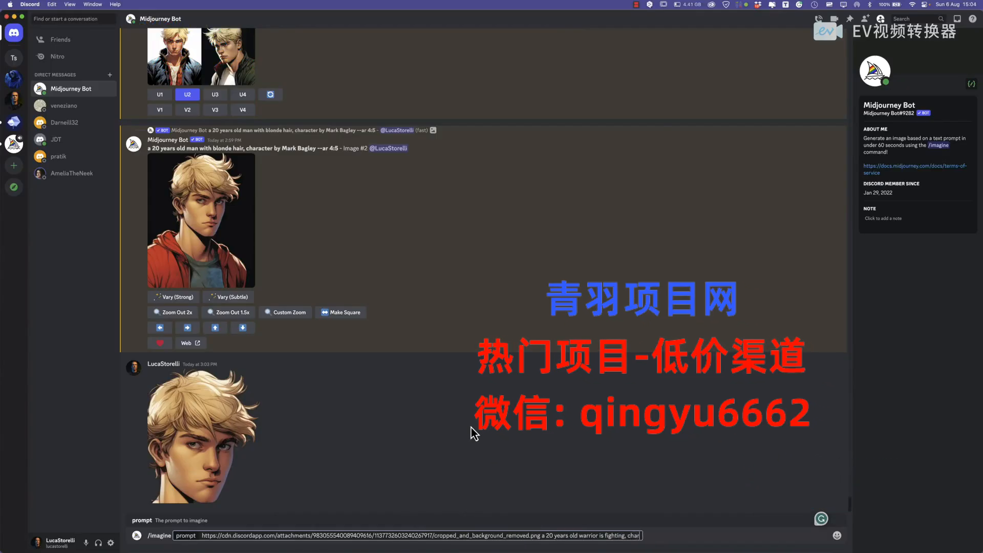
text(acter by)
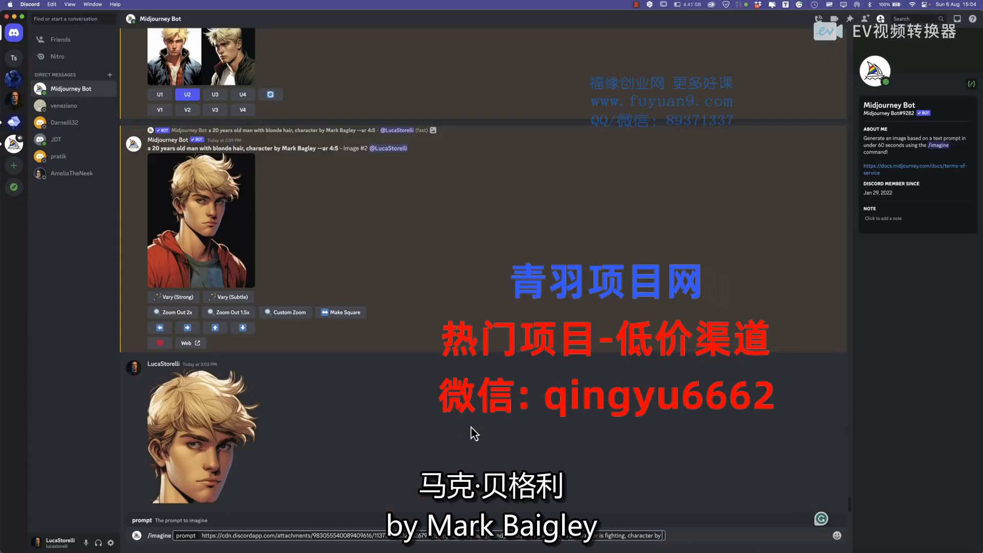
text( Mark bagley)
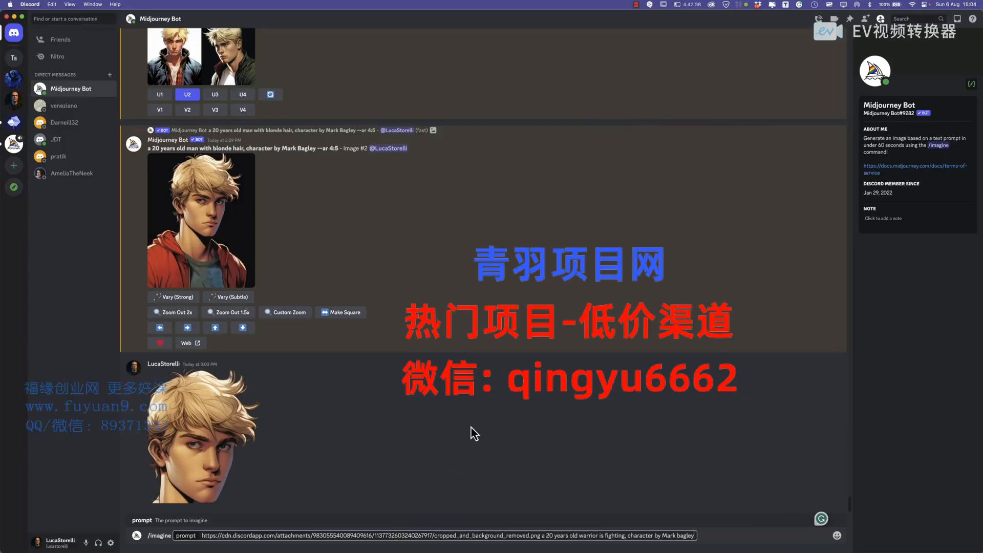
text( --ar 16:)
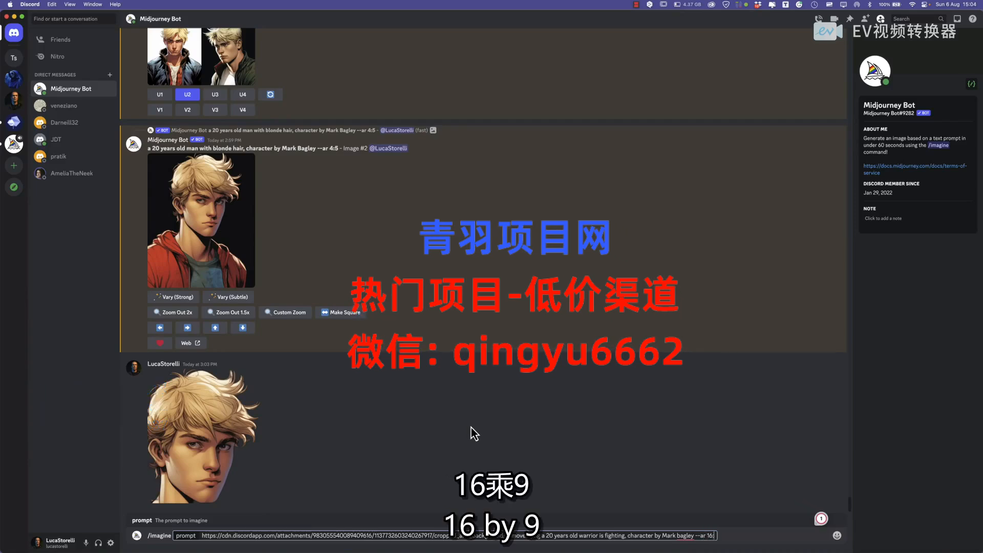
text(9)
key(Return)
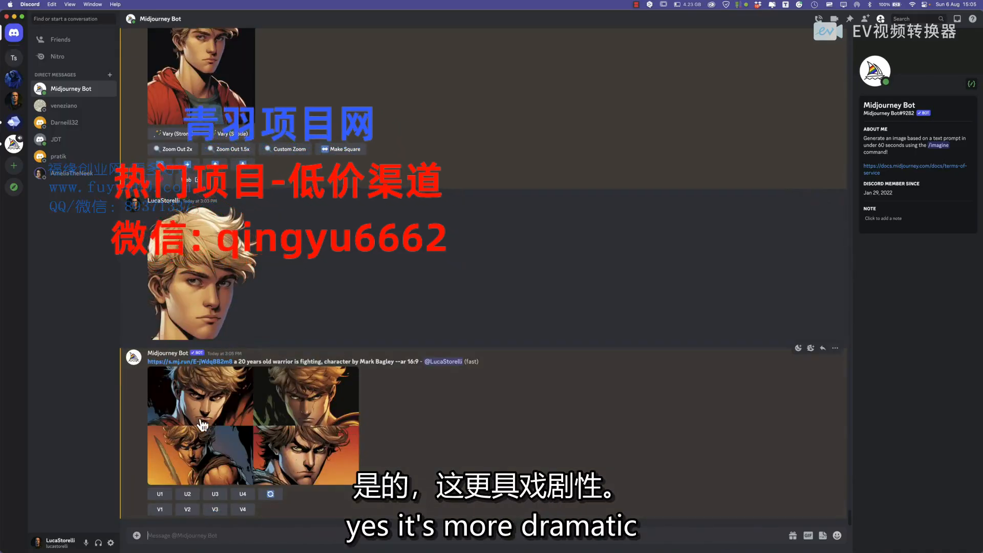
click(296, 406)
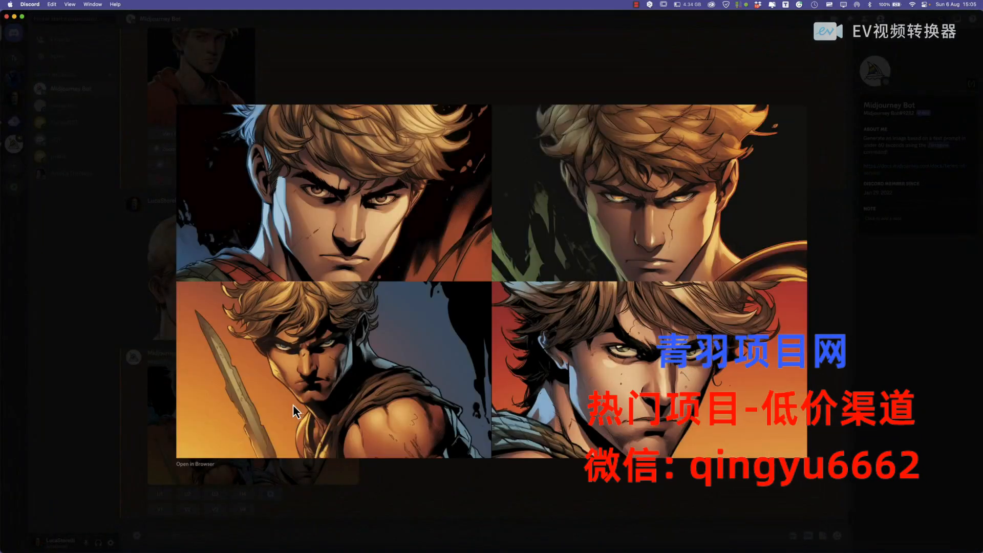
click(749, 499)
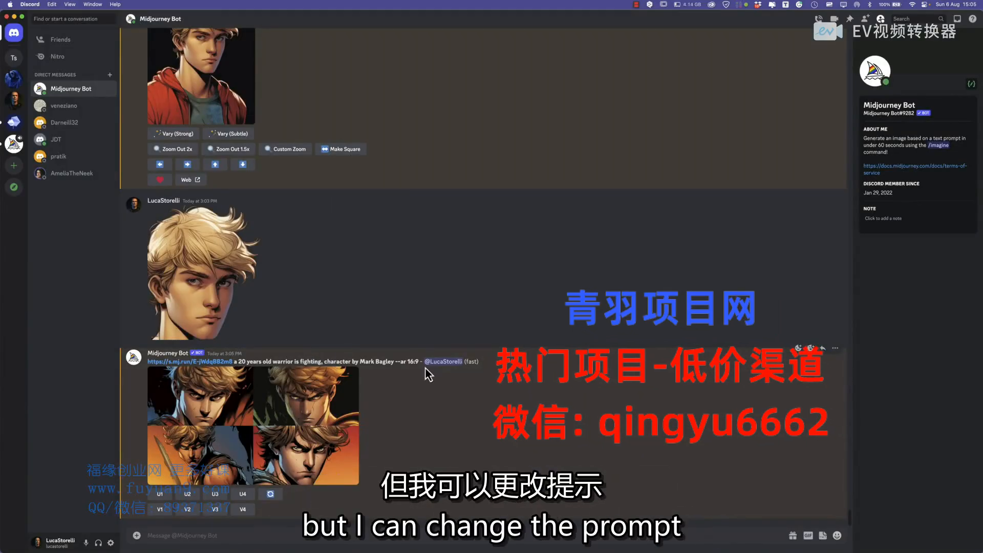
Rerun the warrior job with its text changed to "a 20 years old man looks like as superheroes, character by Mark Bagley --ar 4:5".
click(271, 495)
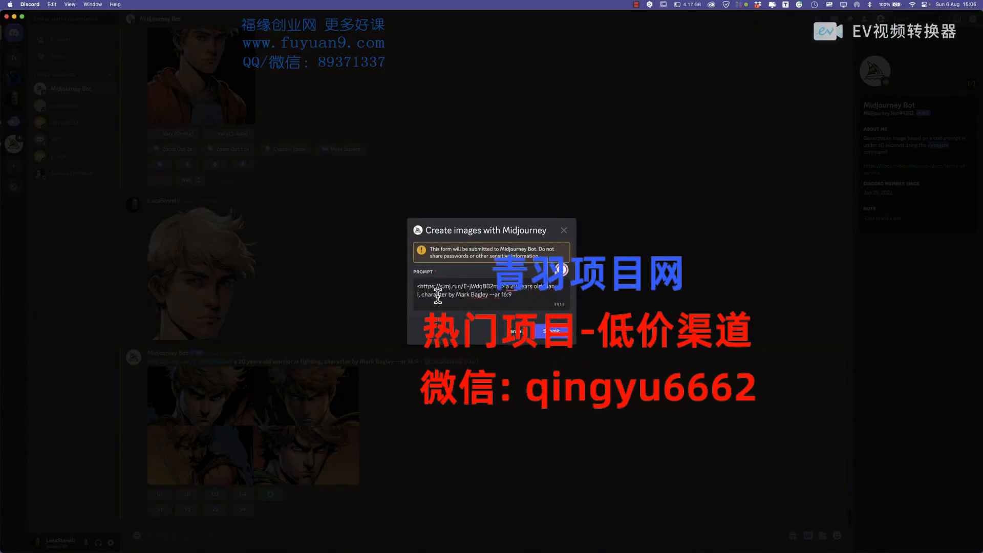
text(looks )
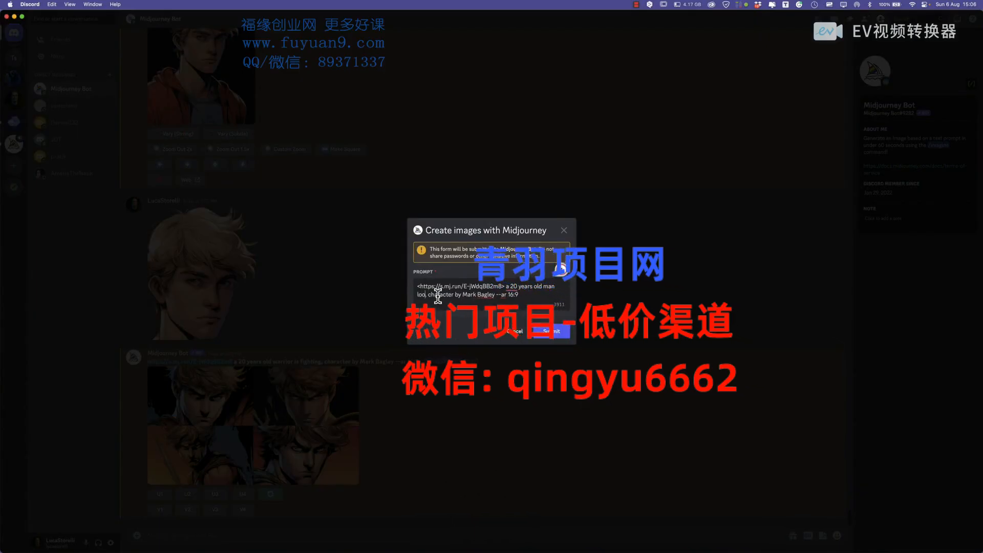
text(like a superhero)
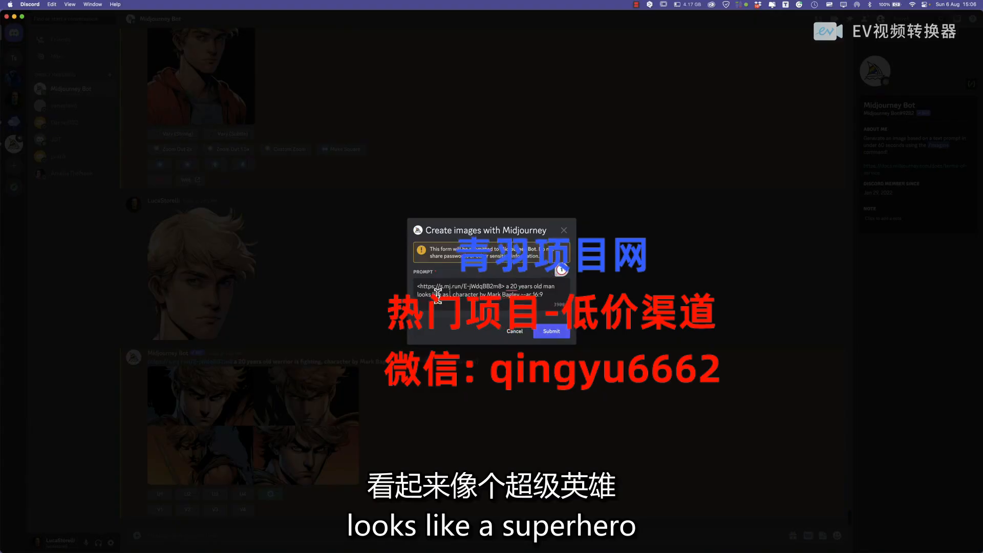
key(BackSpace)
text(,)
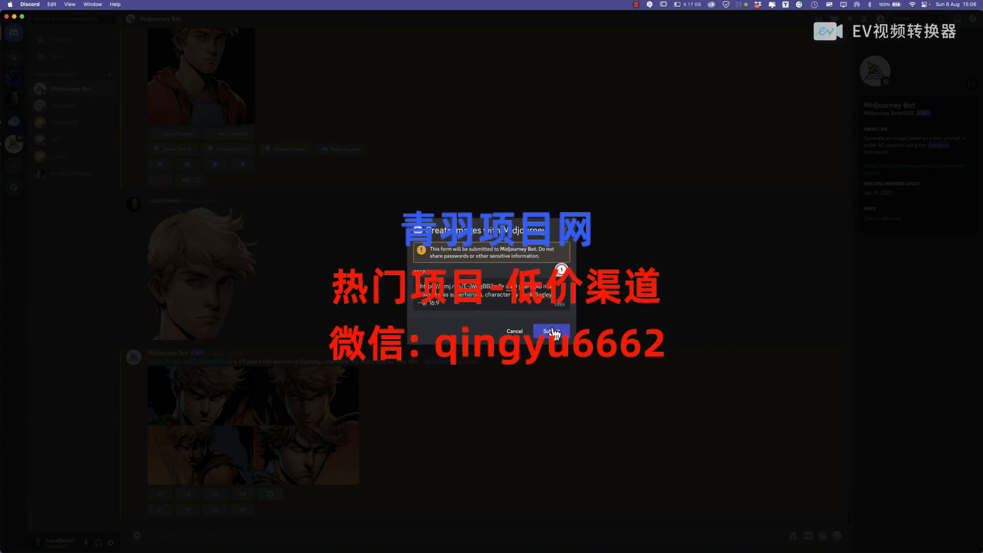
drag(430, 303, 439, 302)
text(4)
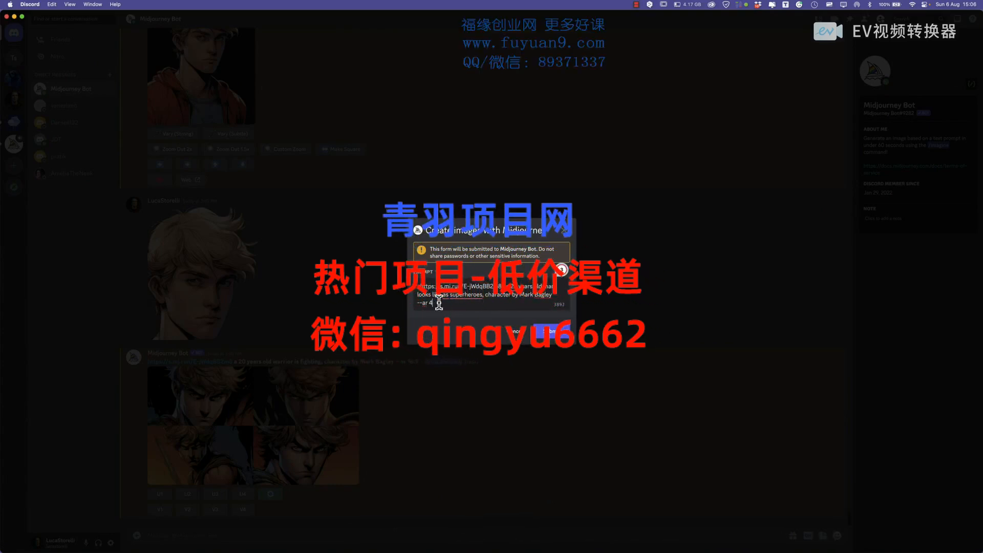
text(:5)
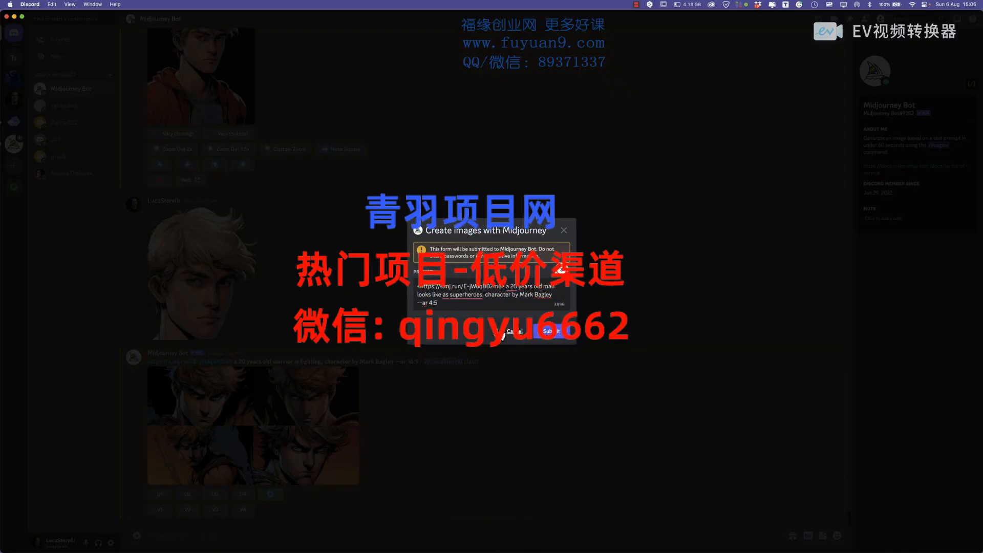
click(553, 332)
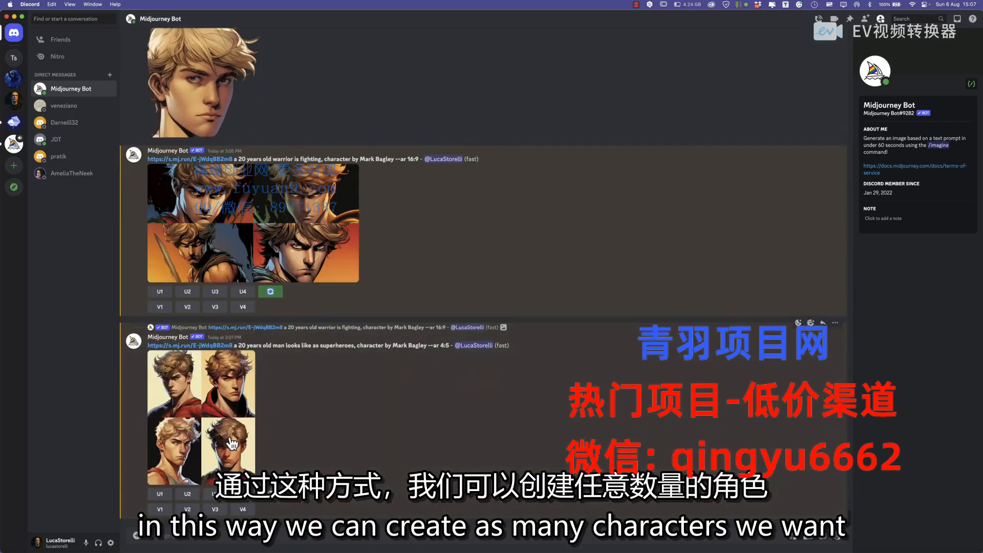
Open the superhero image grid in the browser and compare it with the original blonde man portrait.
click(212, 413)
click(371, 465)
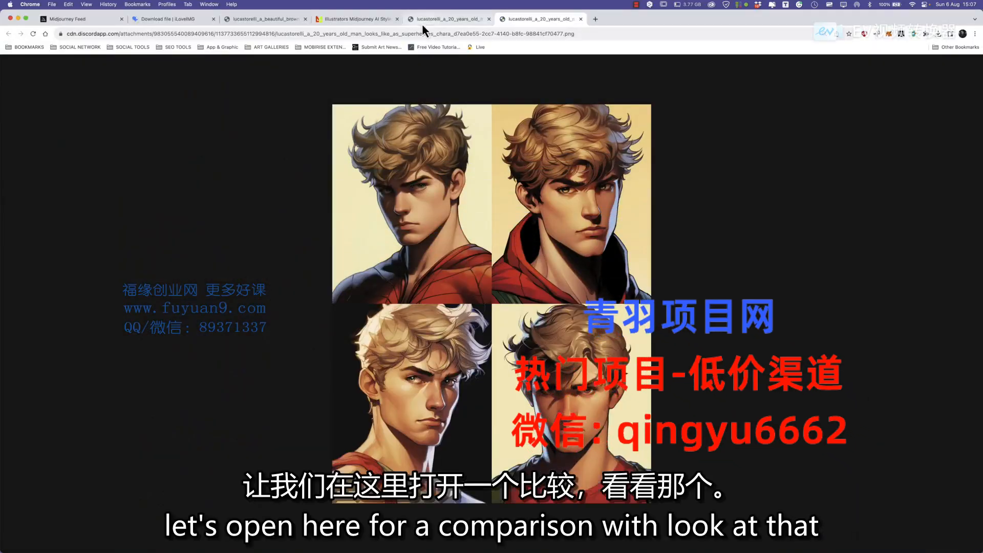
click(447, 21)
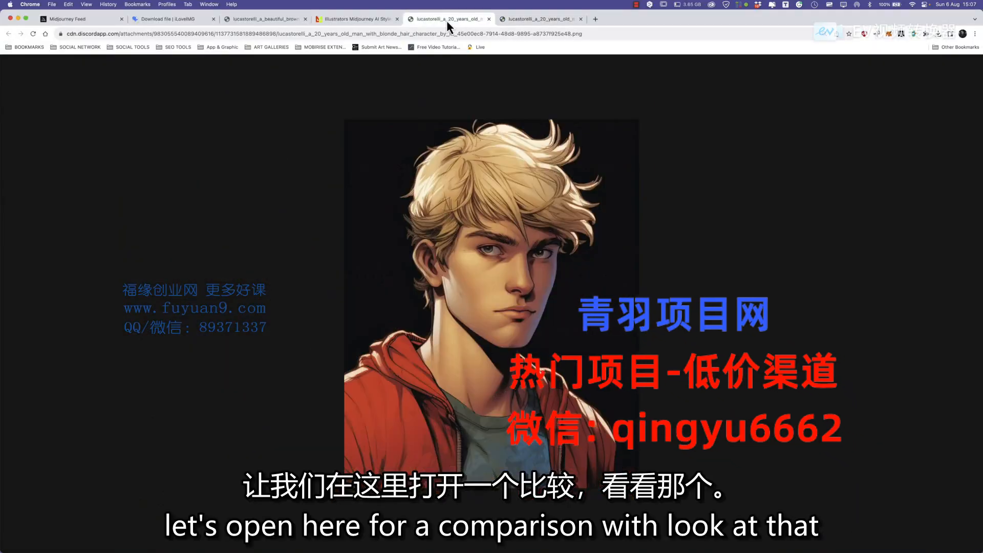
click(543, 20)
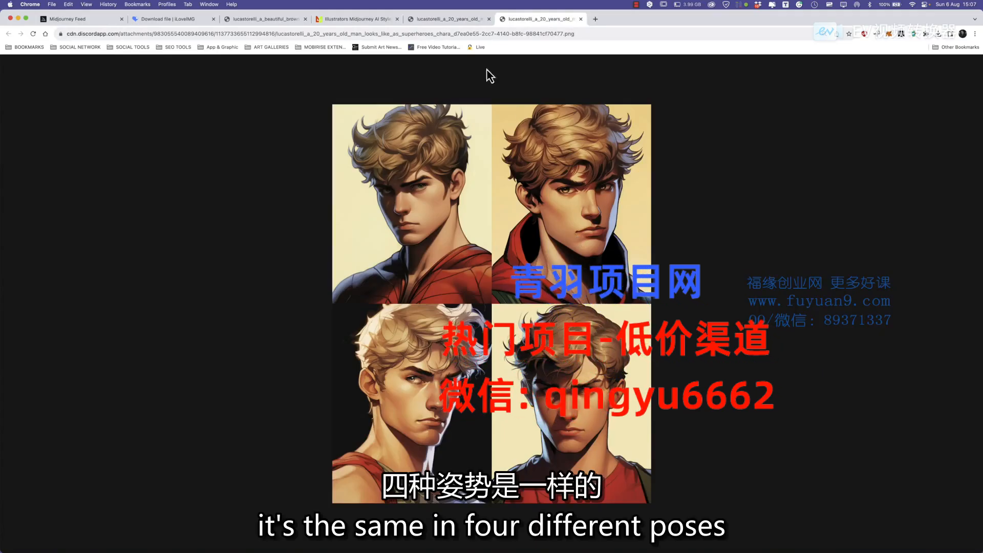
click(450, 18)
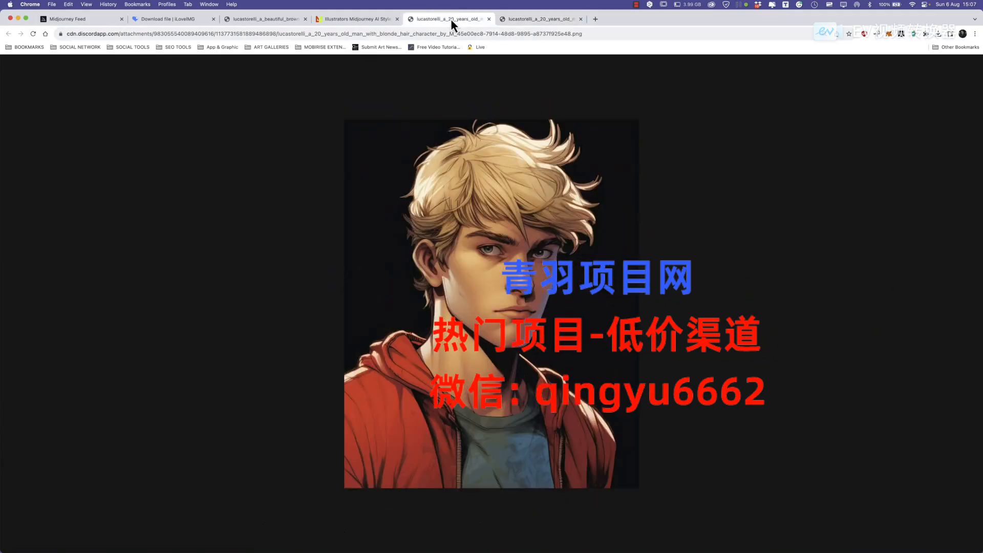
click(544, 19)
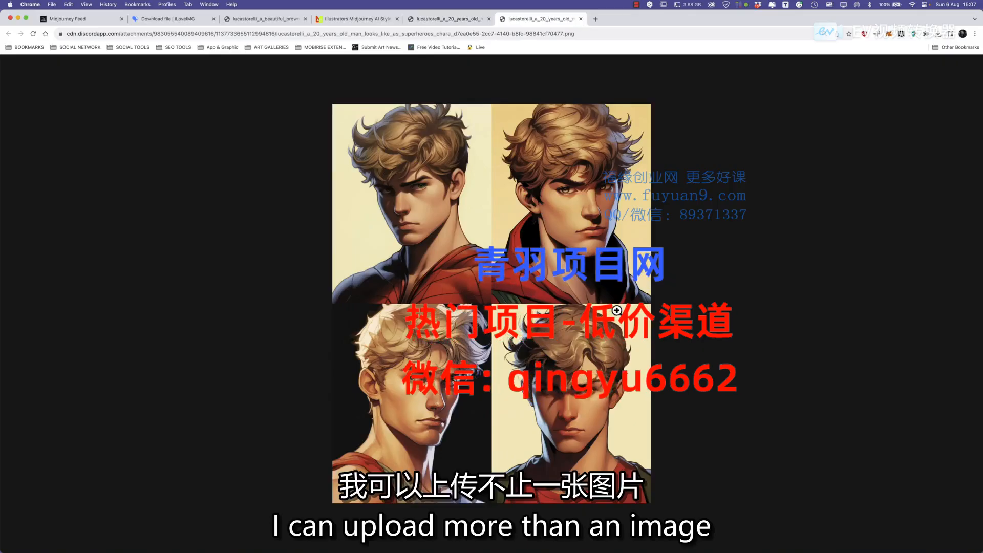
Compare the original blonde man portrait with the superhero image grid, switch back to Discord and close the enlarged grid.
click(459, 20)
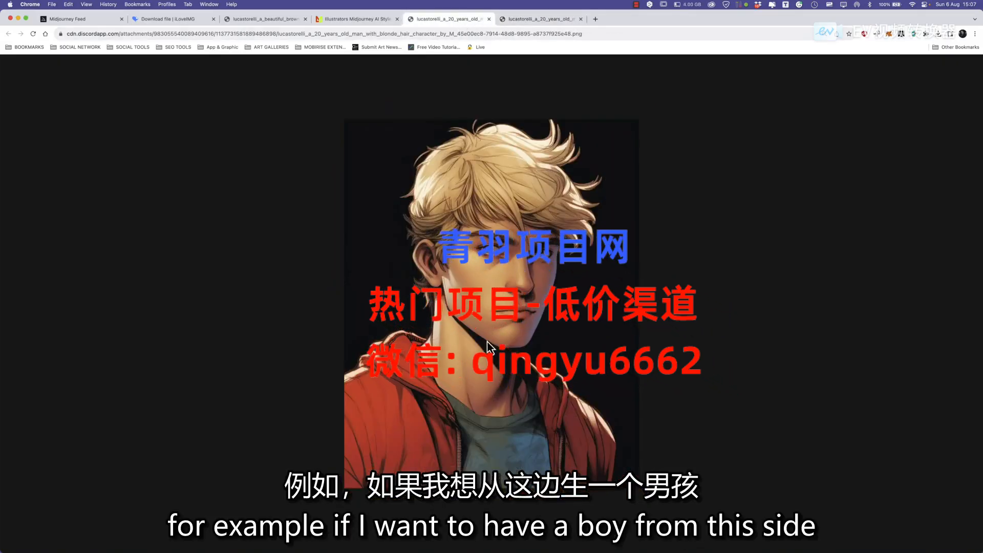
click(548, 19)
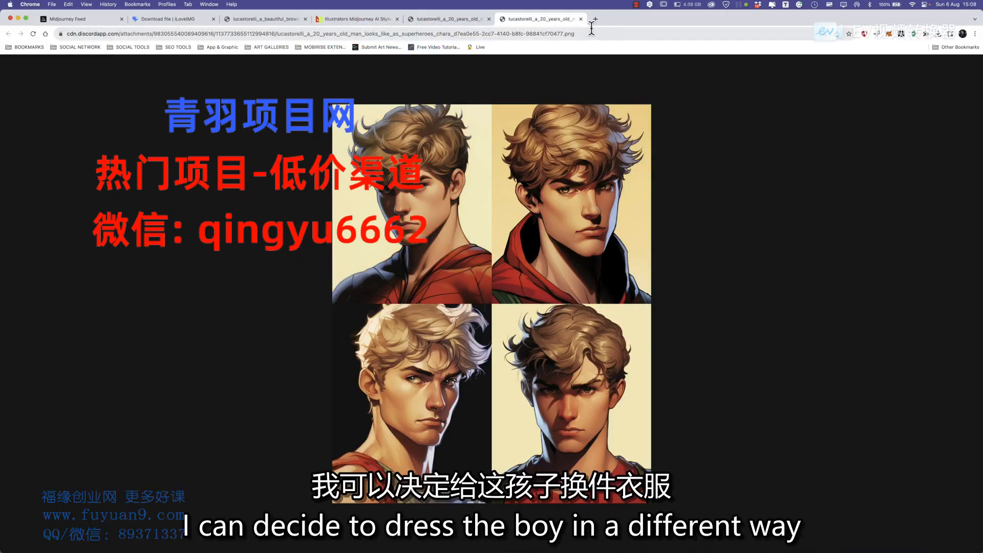
key(super+Tab)
click(643, 402)
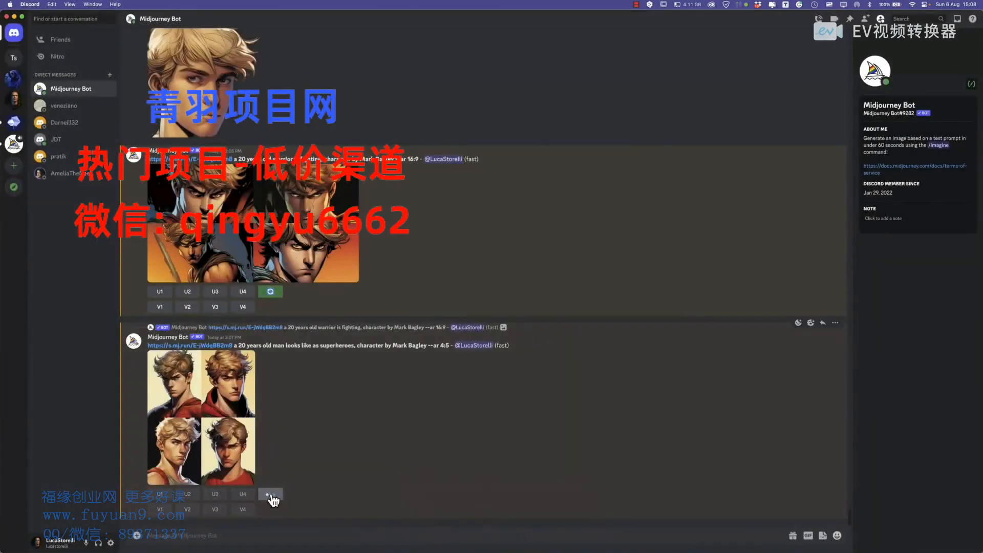
Start a rerun of the superhero job and insert "extreme long shot of" before "a 20 years old man" in its prompt.
click(270, 493)
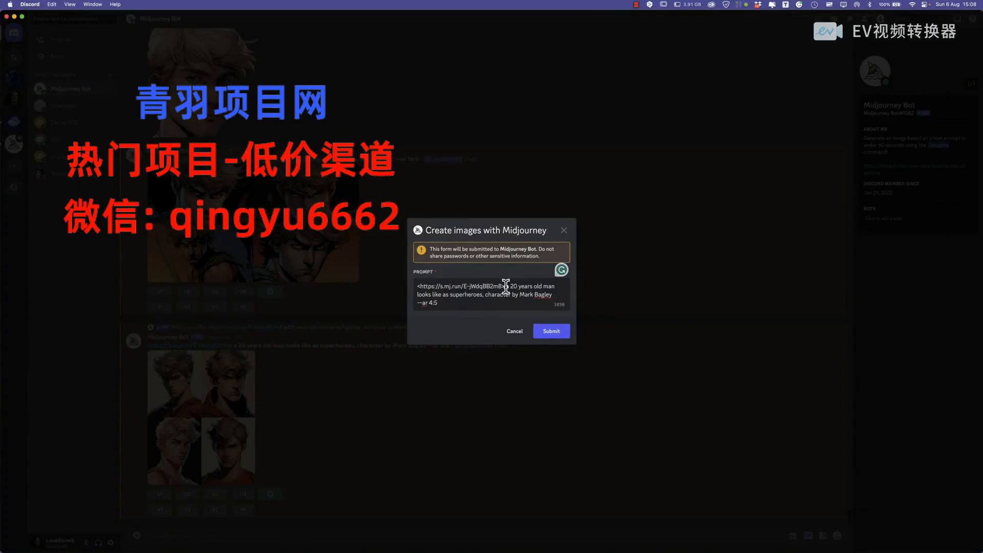
text(axtreme)
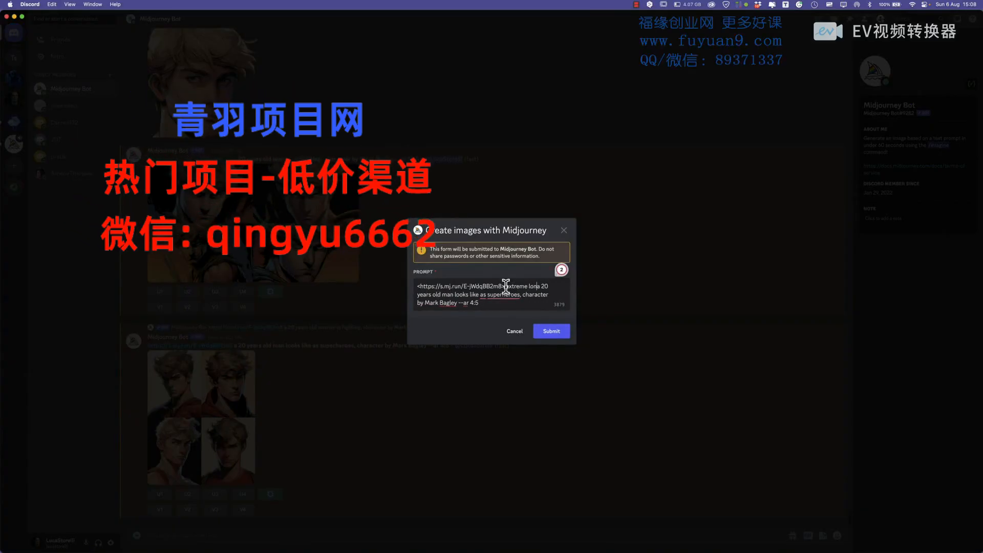
text( long shot)
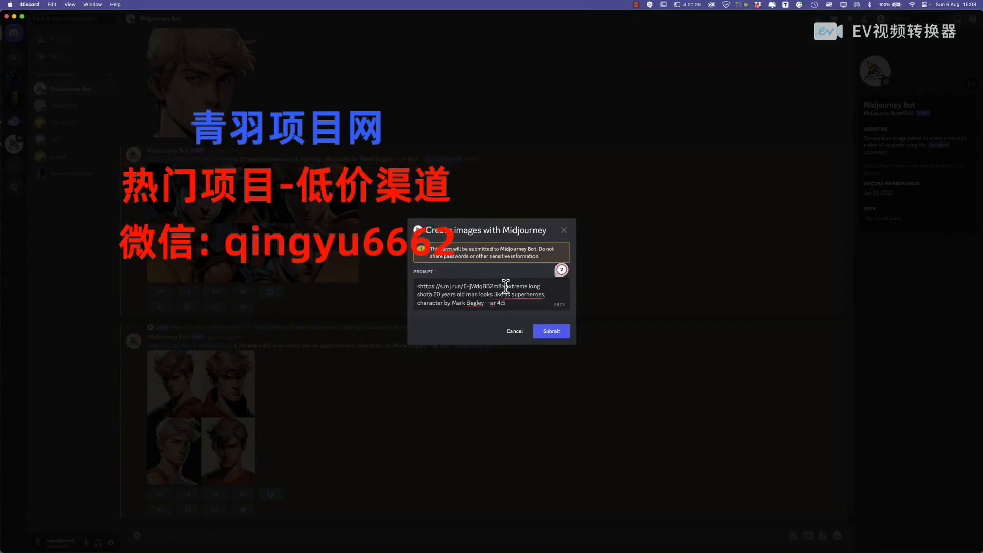
text(a)
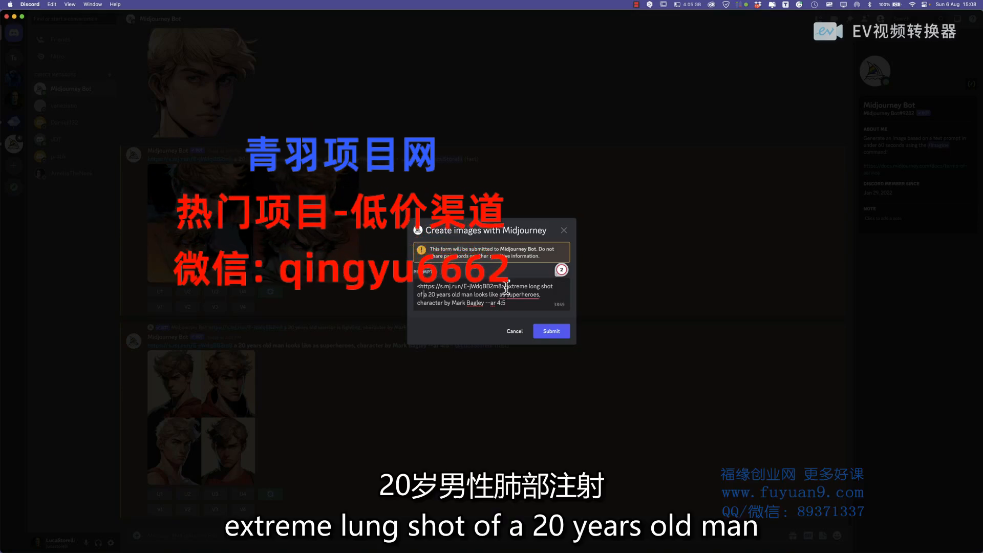
Replace "looks like as superheroes" with "wearing a psychedelic jumpsuit standing on a rooftop", submit the prompt and inspect the enlarged results.
click(537, 292)
click(517, 307)
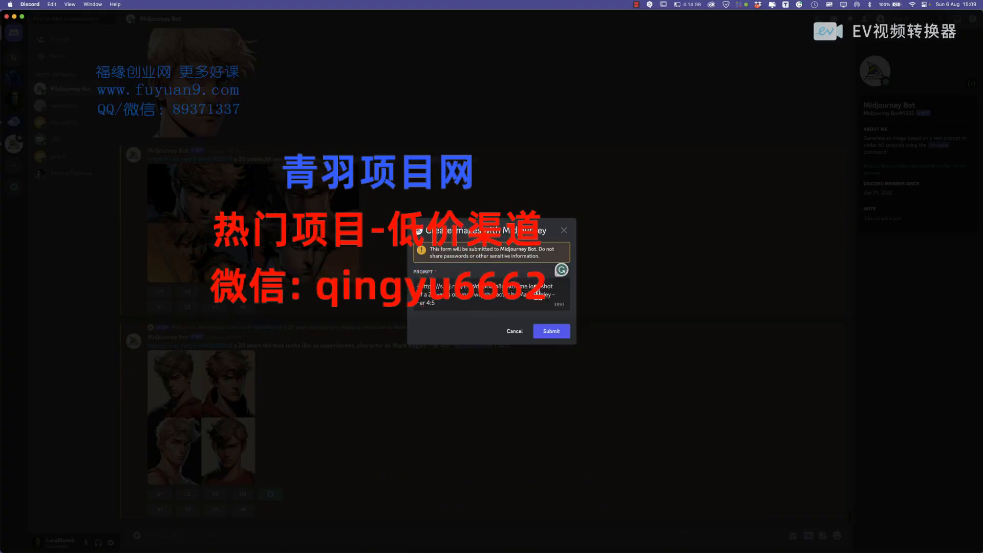
text(a )
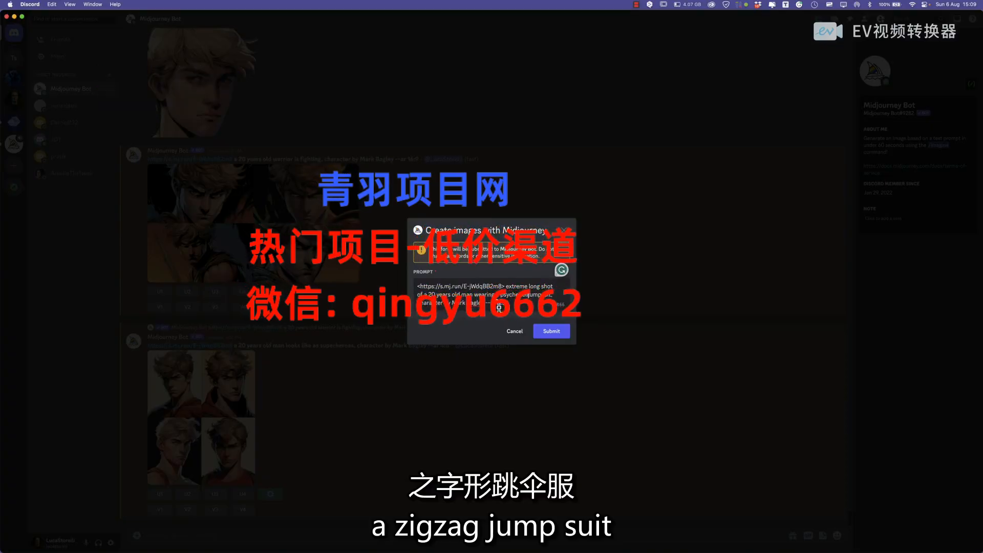
text(sta)
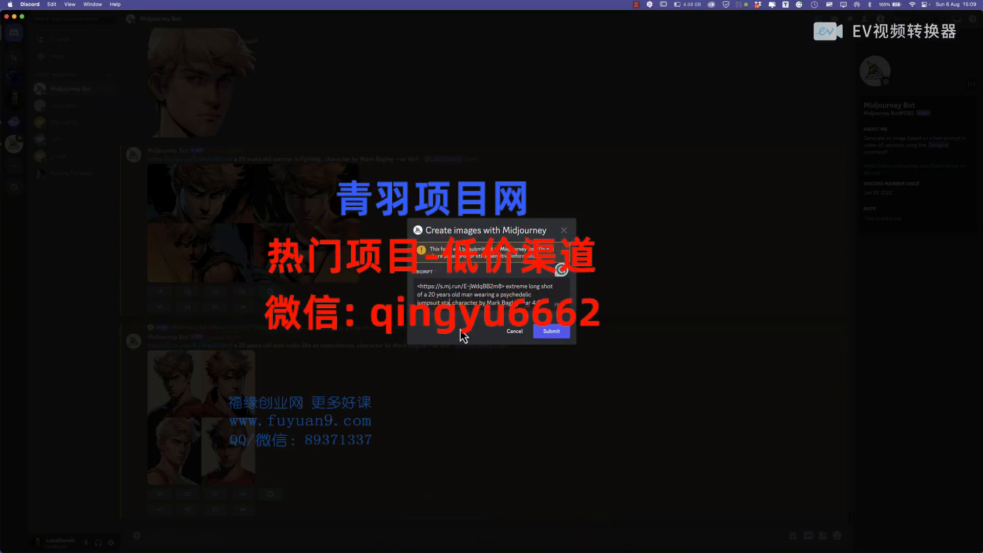
text(nding on a rooftop,)
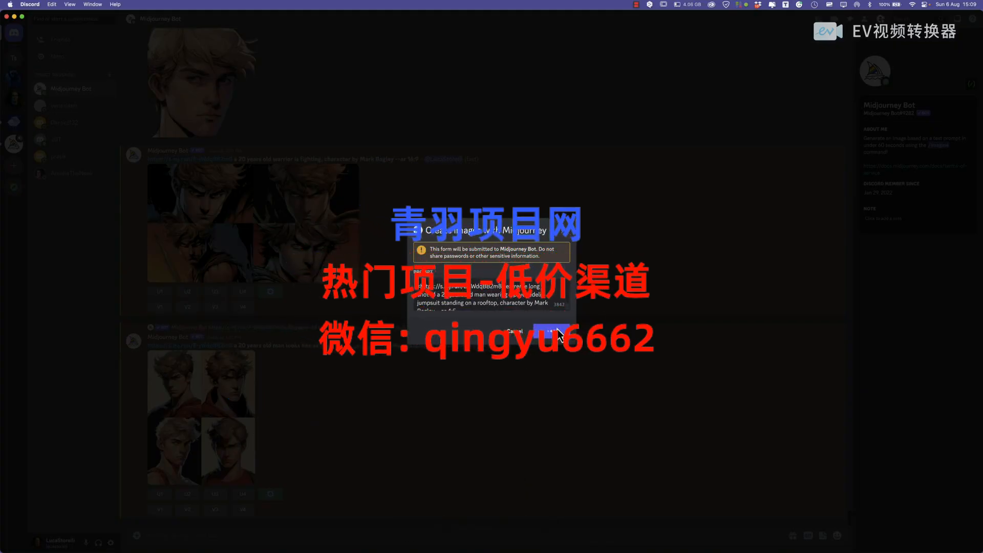
click(557, 333)
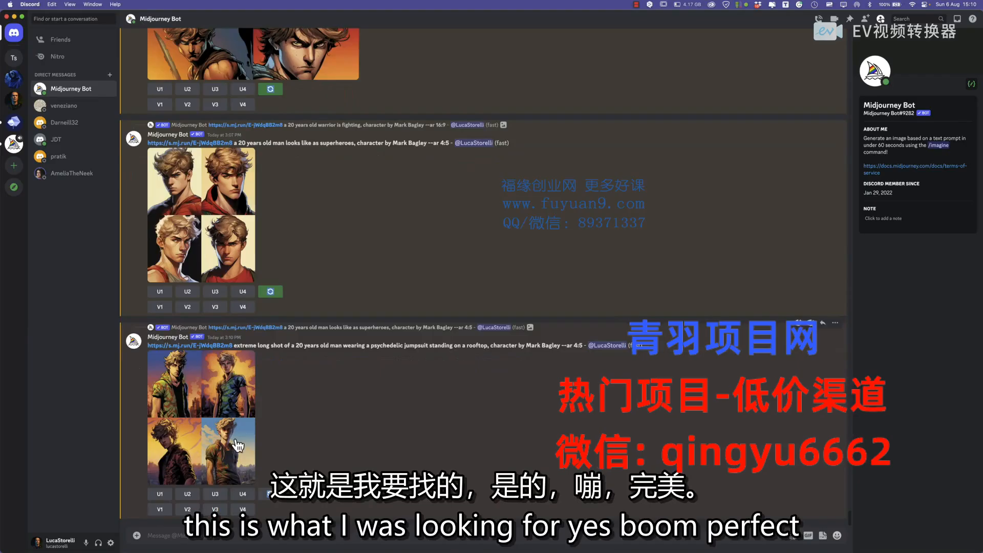
click(193, 438)
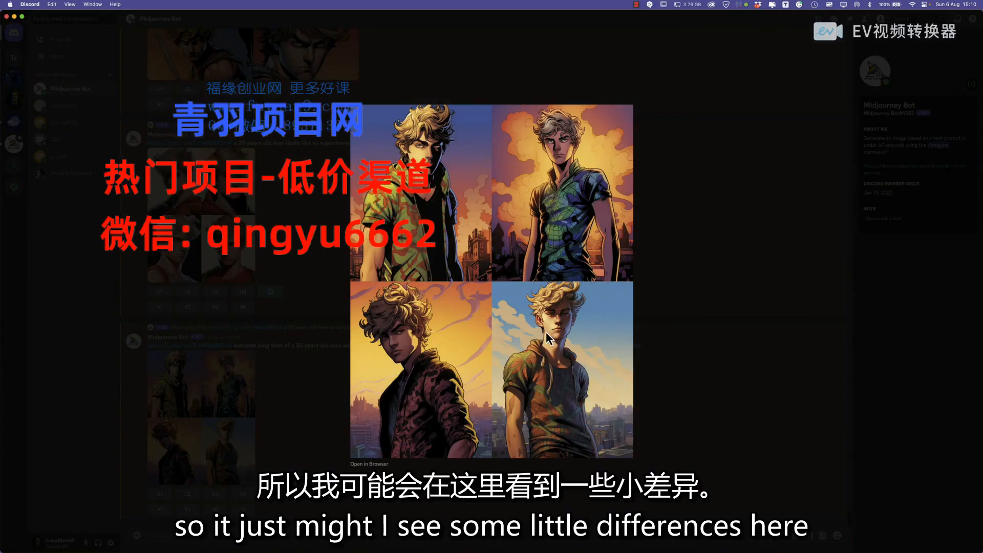
click(687, 398)
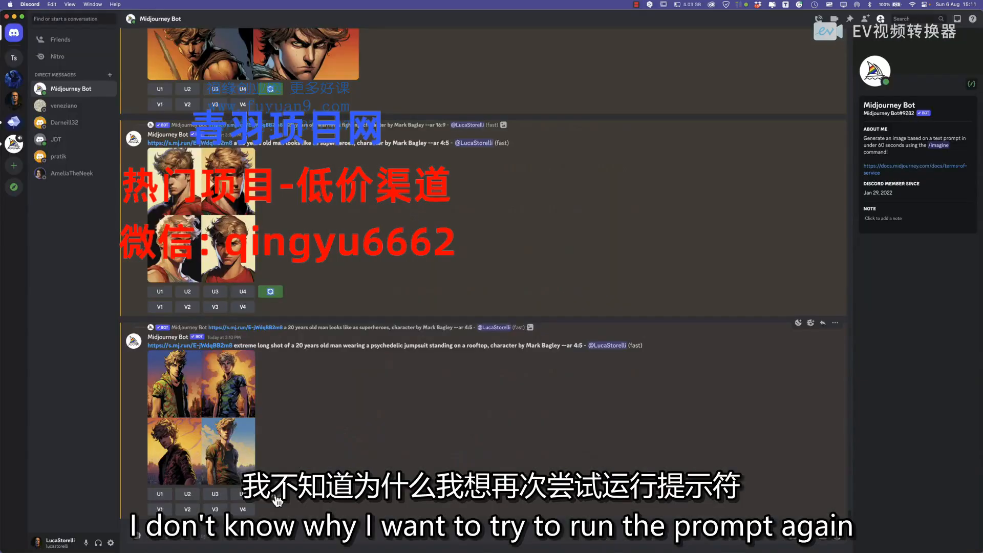
Rerun the rooftop job with "extreme" removed from the prompt and "dreamy facial expression," added before "character by Mark Bagley".
click(274, 499)
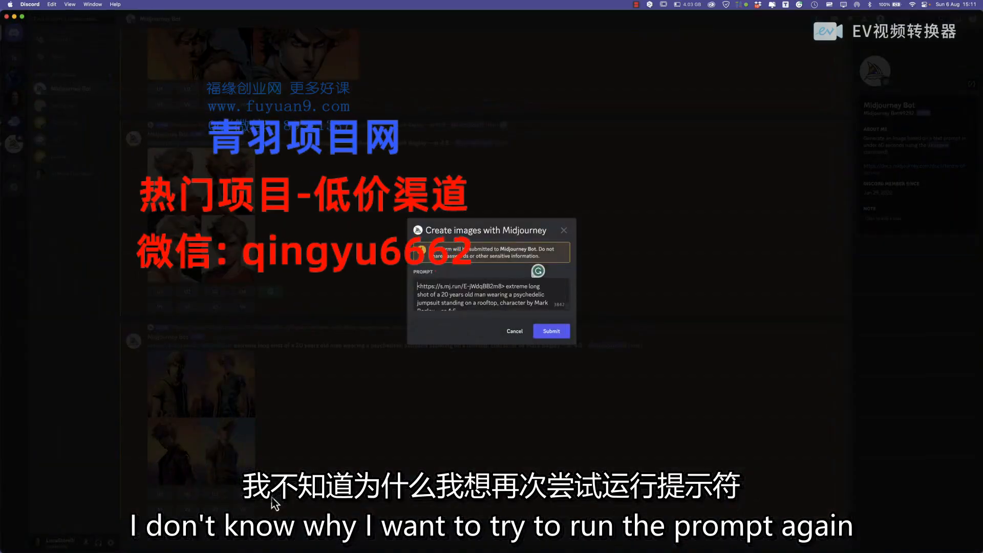
drag(528, 286, 507, 285)
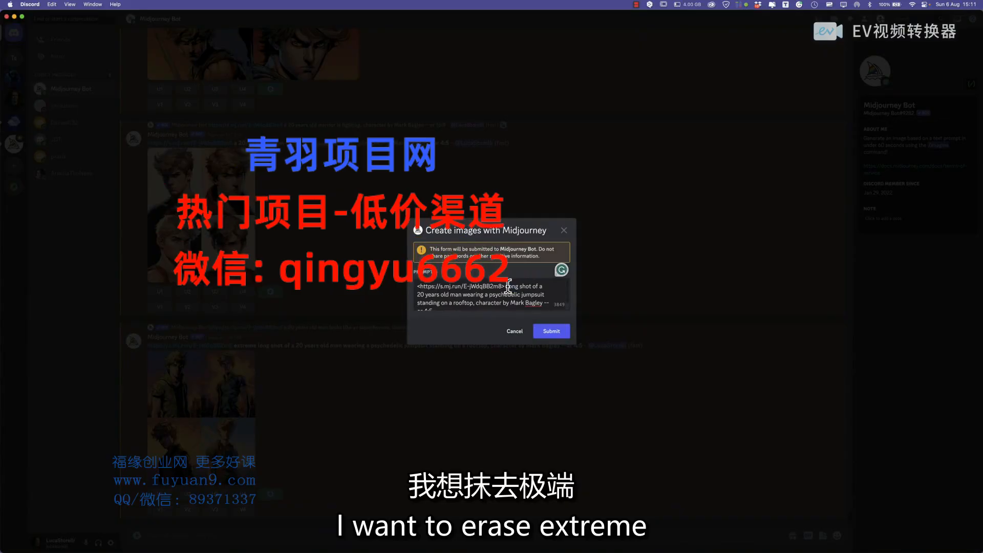
key(BackSpace)
text(mean )
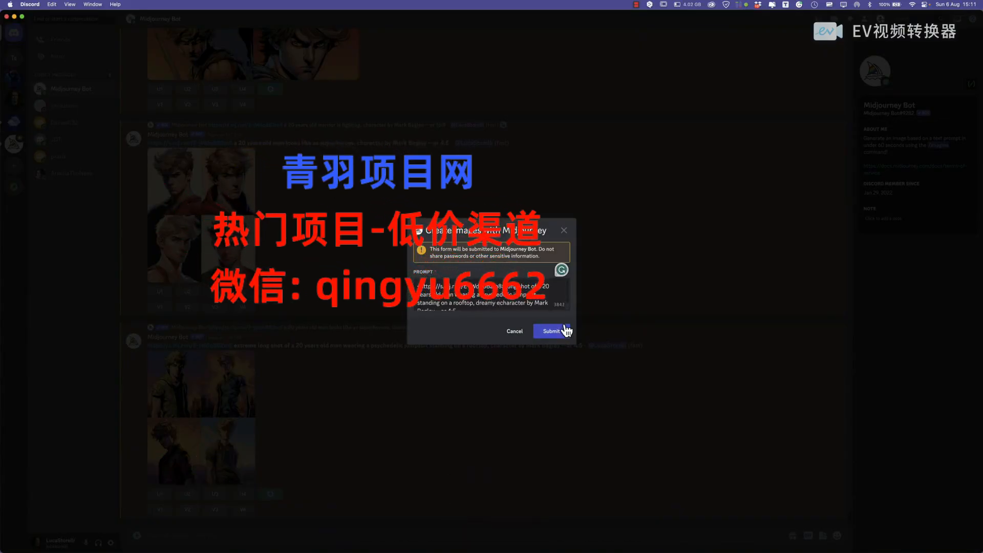
text(facial )
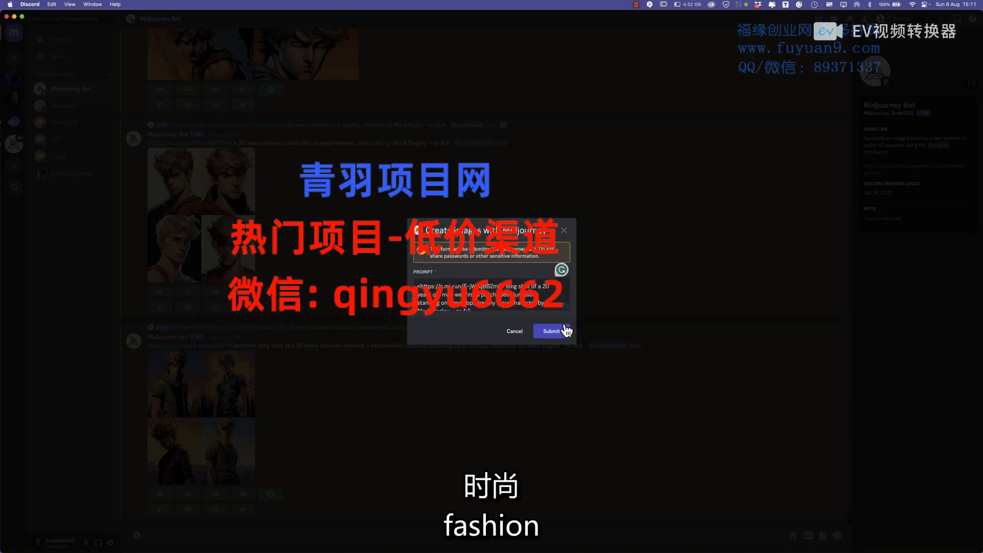
text(expressive,)
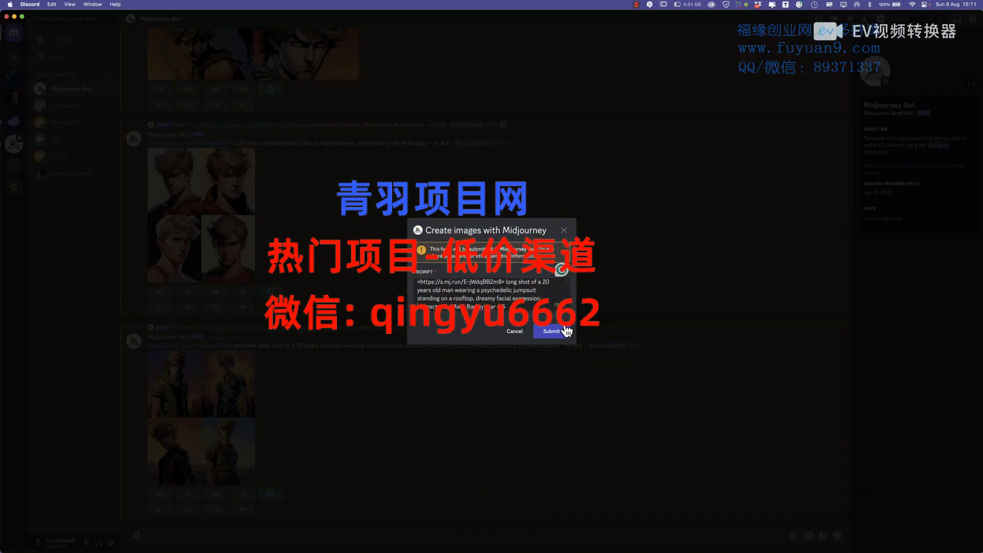
click(540, 333)
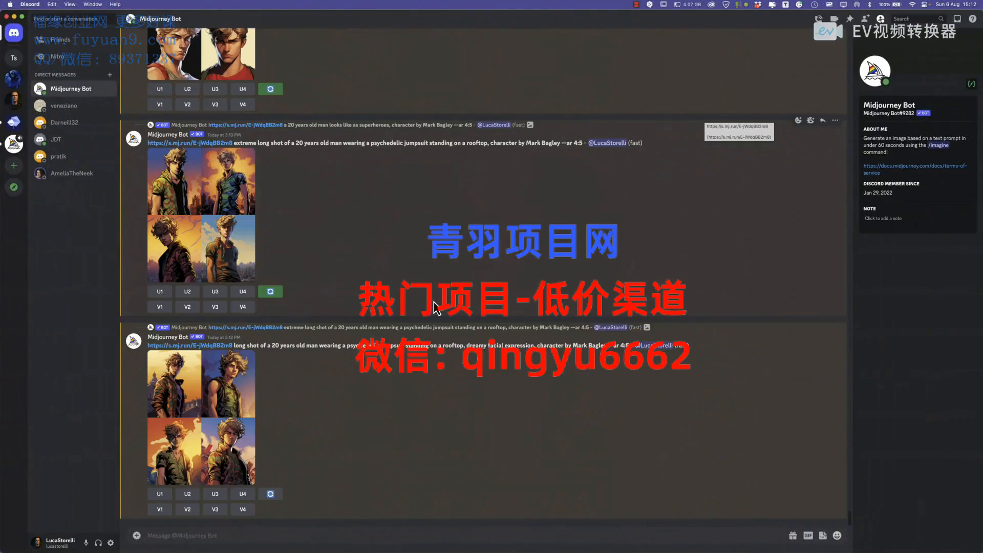
Open the dreamy-expression rooftop grid in the browser, compare it with the superhero grid and the original portrait, and return to the Discord chat.
click(200, 384)
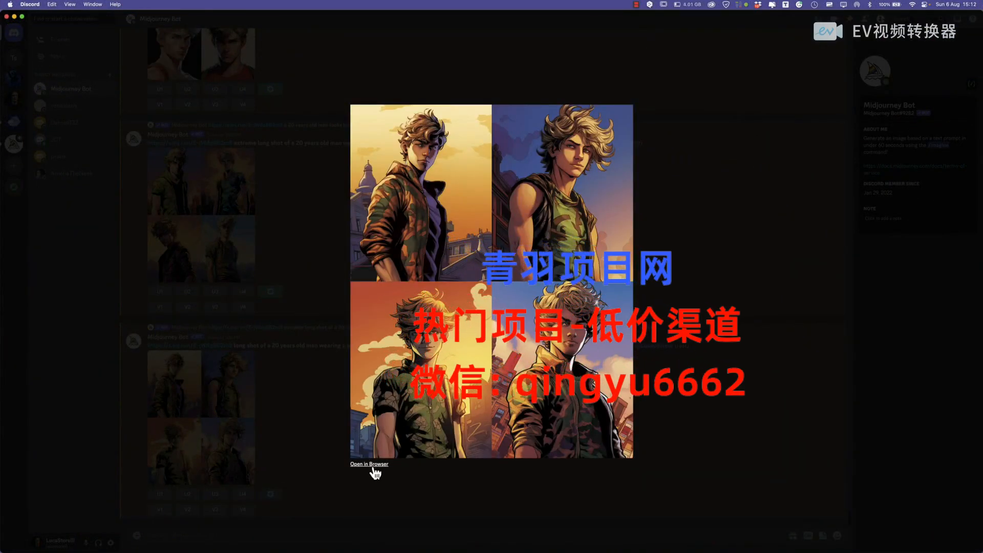
click(369, 465)
click(537, 24)
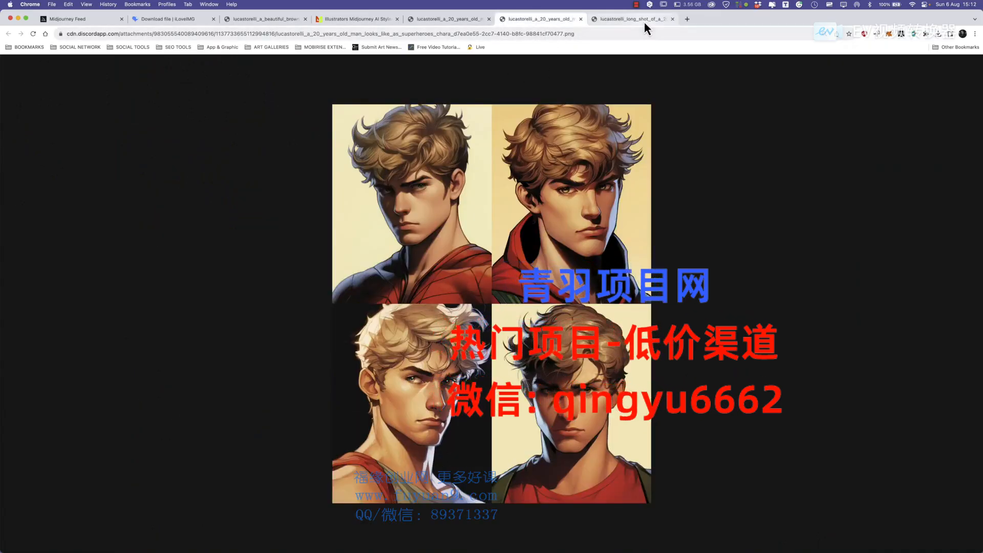
click(644, 20)
click(545, 21)
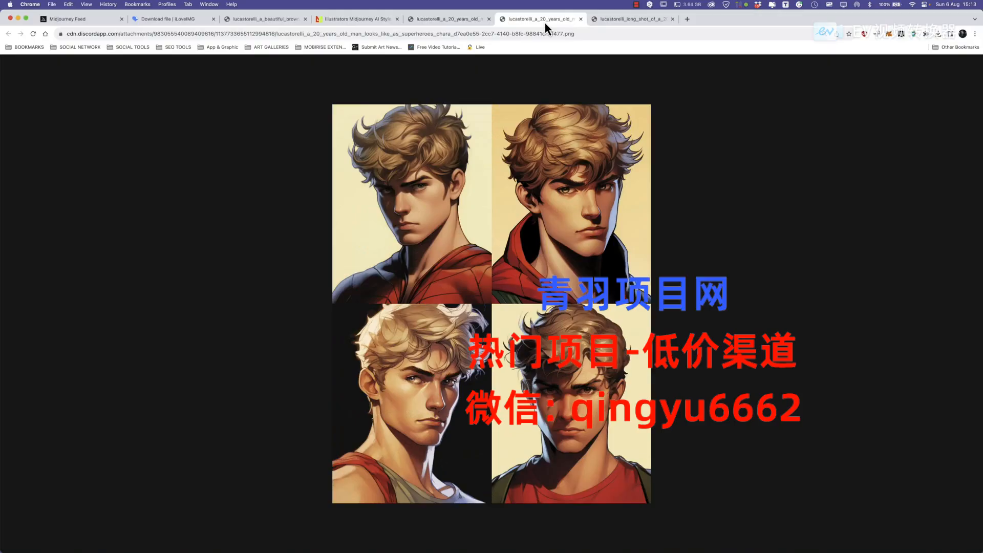
click(462, 19)
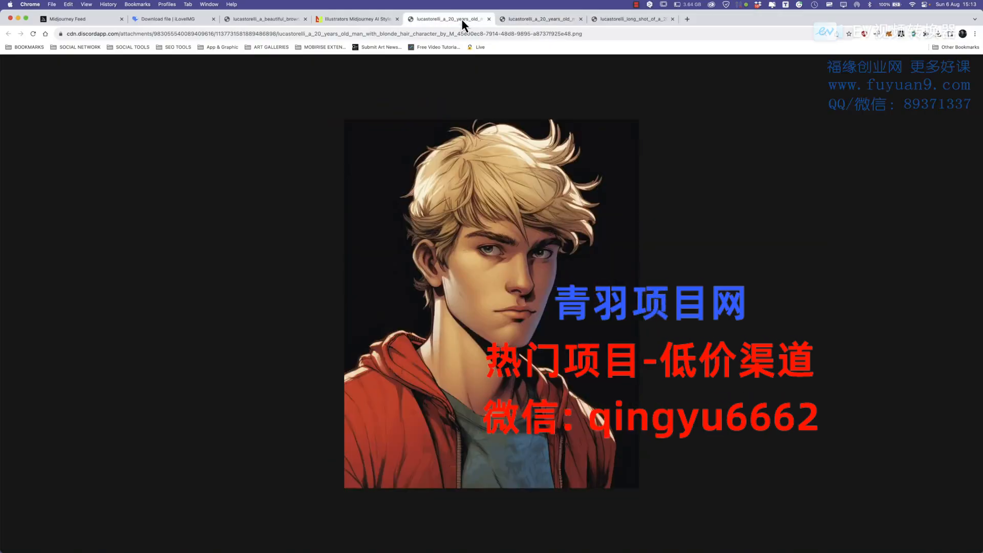
click(624, 19)
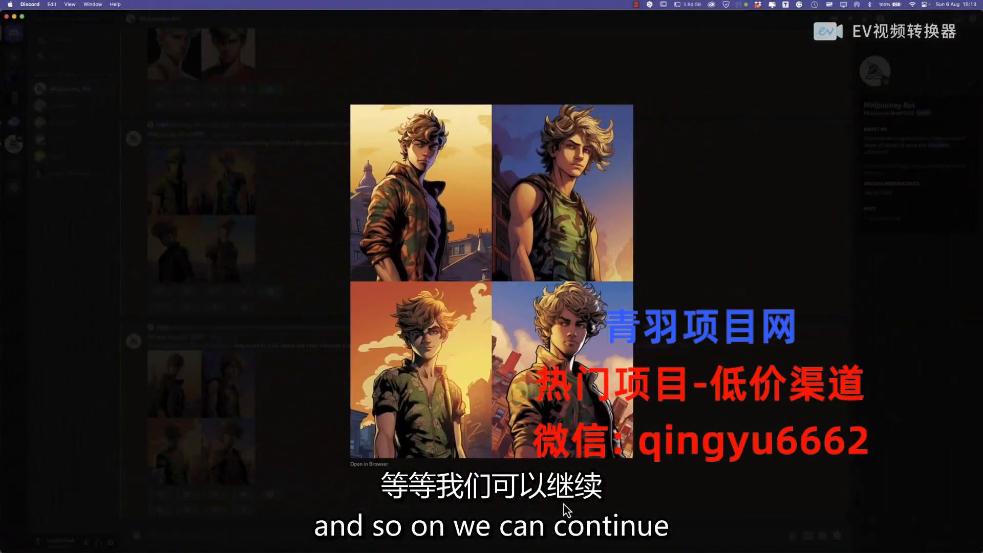
click(566, 510)
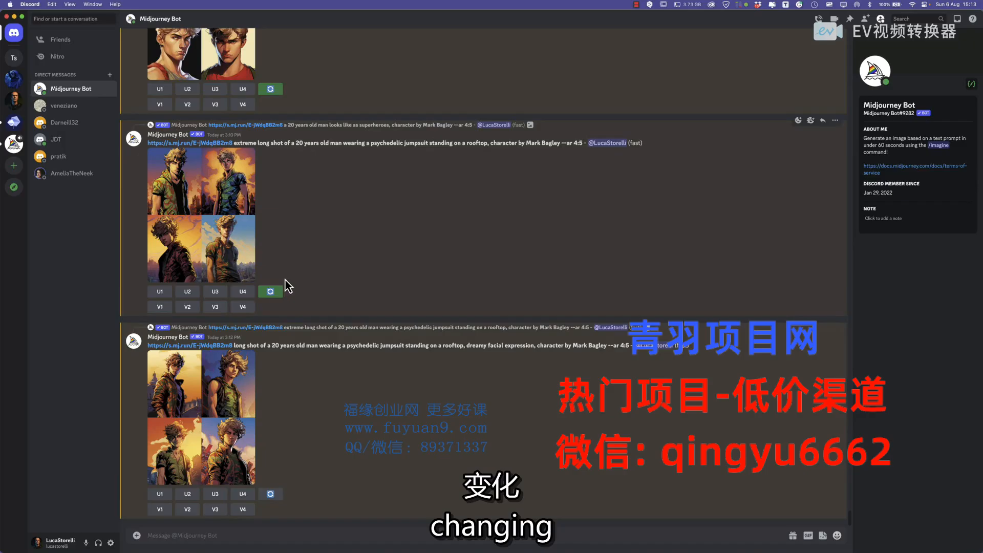
Rerun the earlier superhero job as "a 20 years old man is a superhero, character by Mark Bagley --ar 4:5" and inspect the enlarged grid.
scroll(272, 287, up, 3)
click(271, 229)
drag(449, 294, 418, 295)
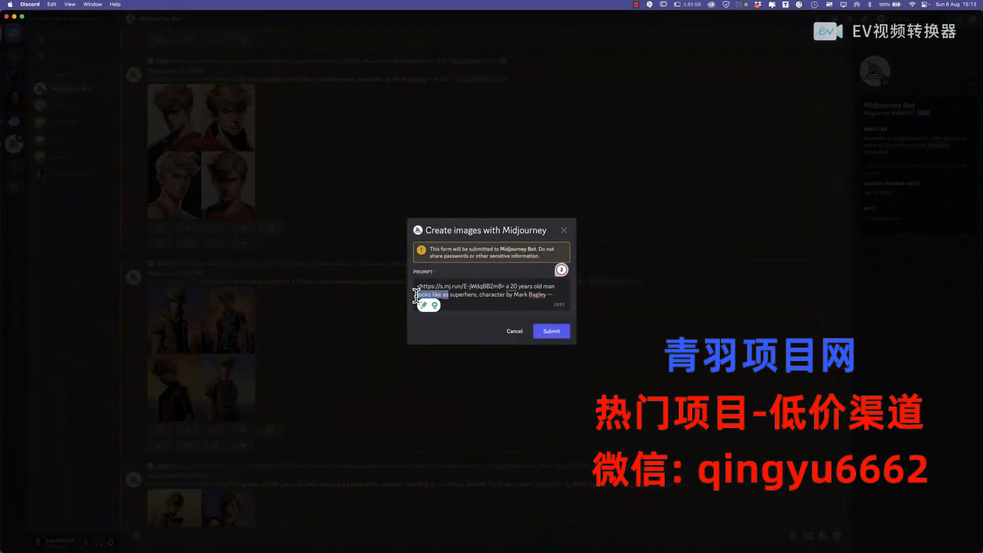
text(is a)
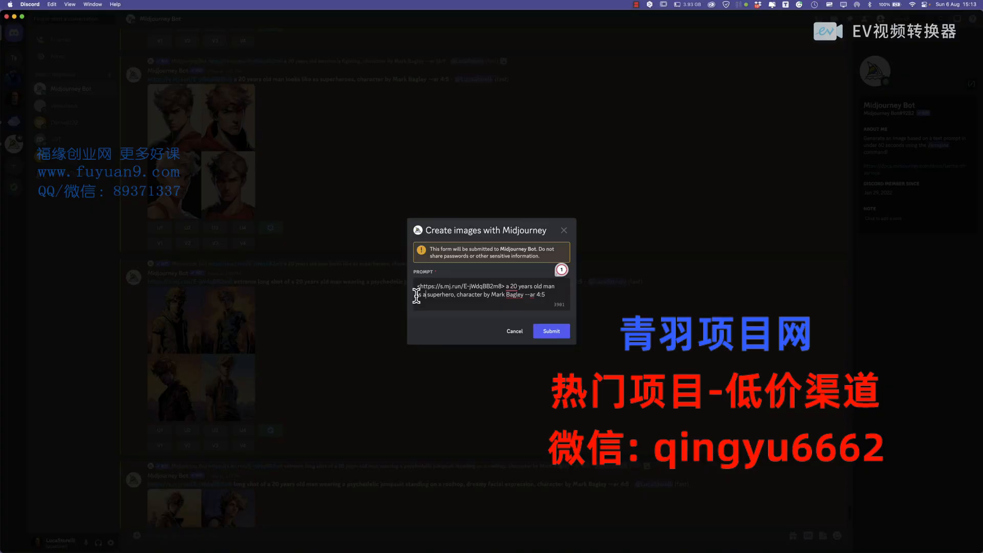
click(551, 333)
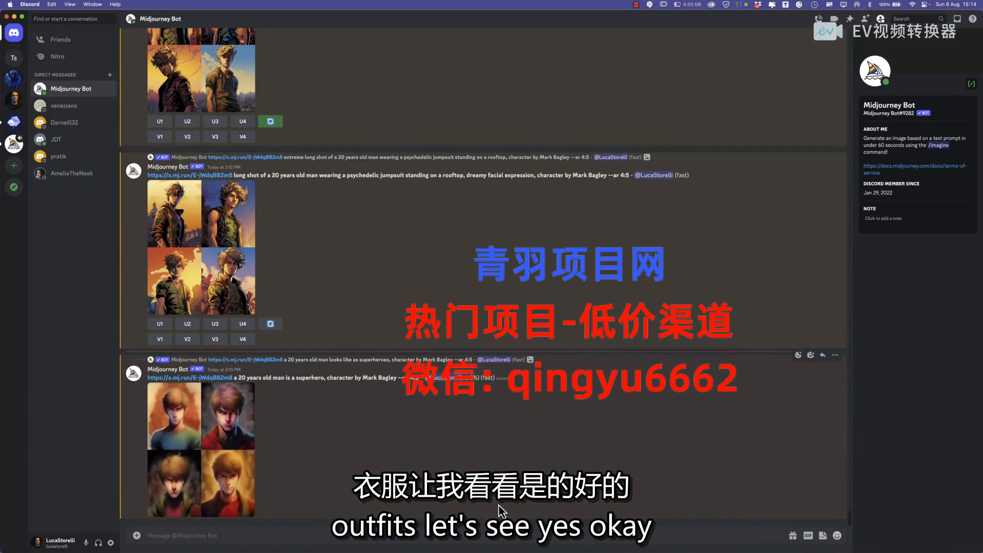
click(220, 406)
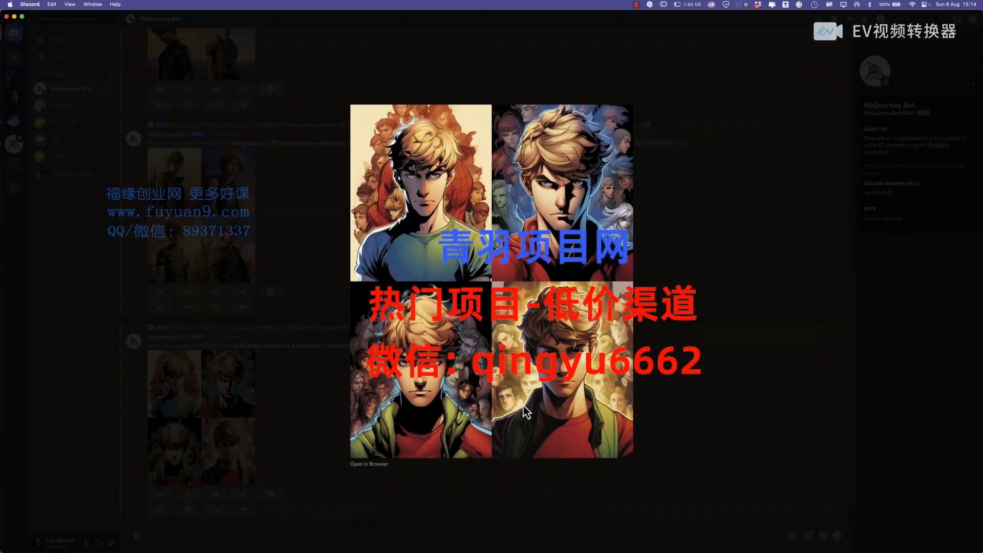
click(270, 498)
Rerun the latest superhero job as "long shot of a 20 years old man wearing a military uniform, character by Mark Bagley --ar 4:5".
click(270, 494)
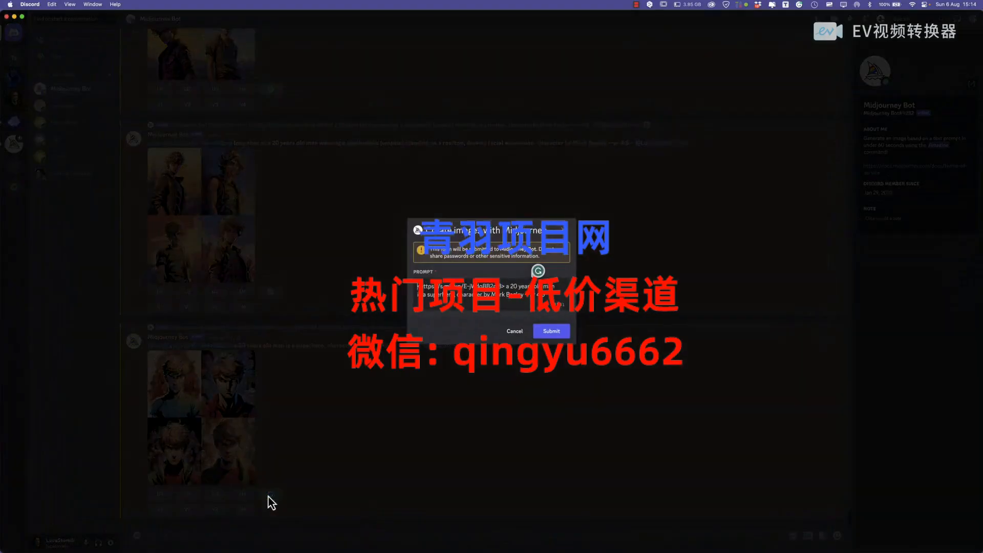
double_click(452, 297)
text(m)
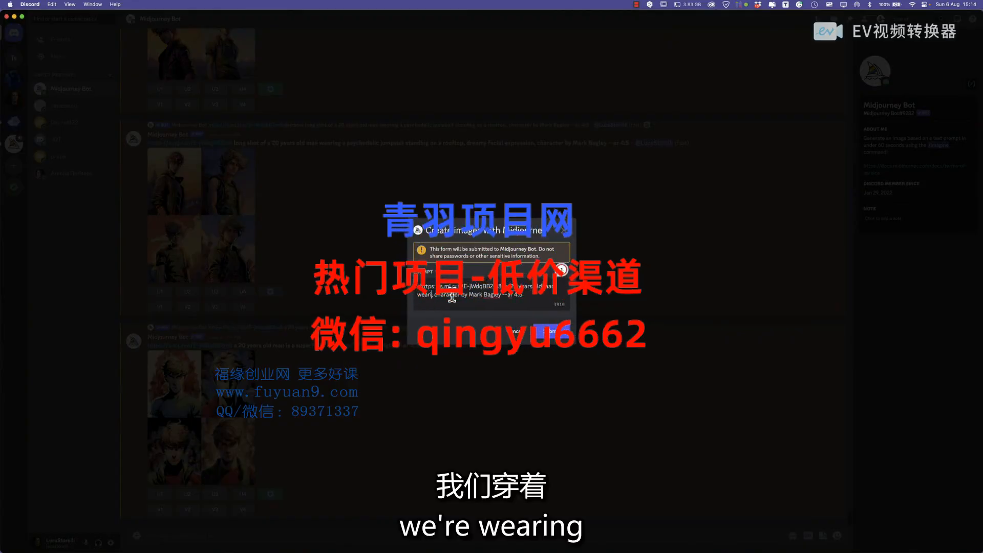
text(ilitary unifor)
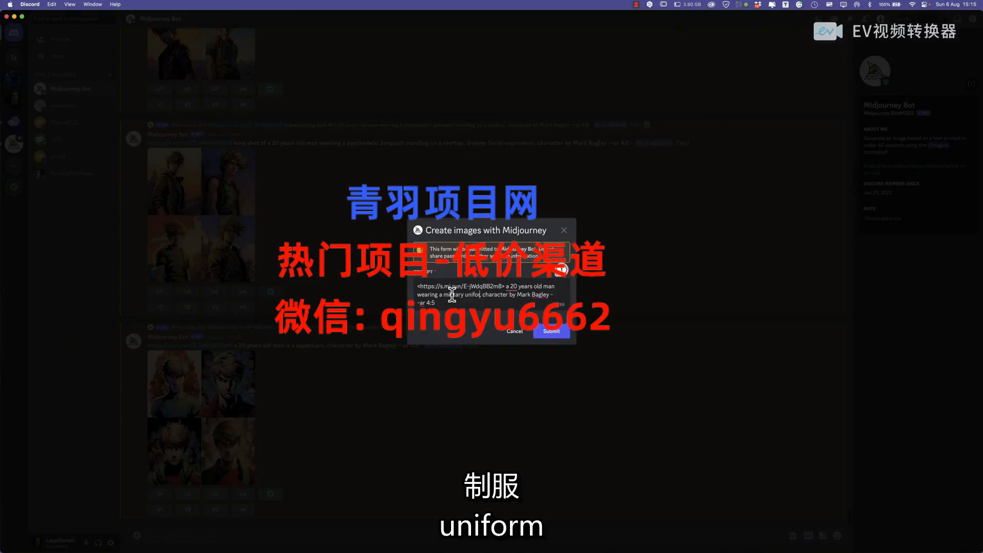
text(m,long shot)
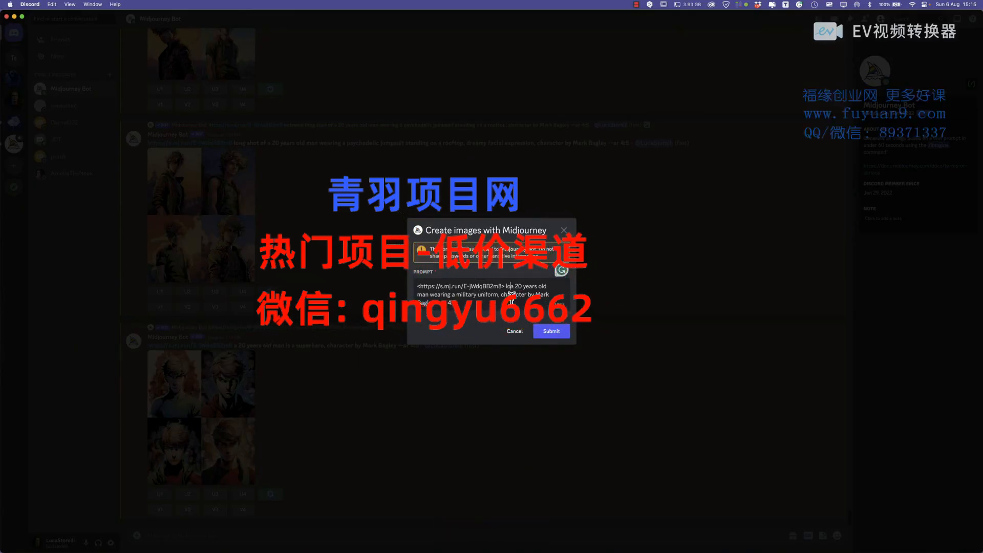
text( of)
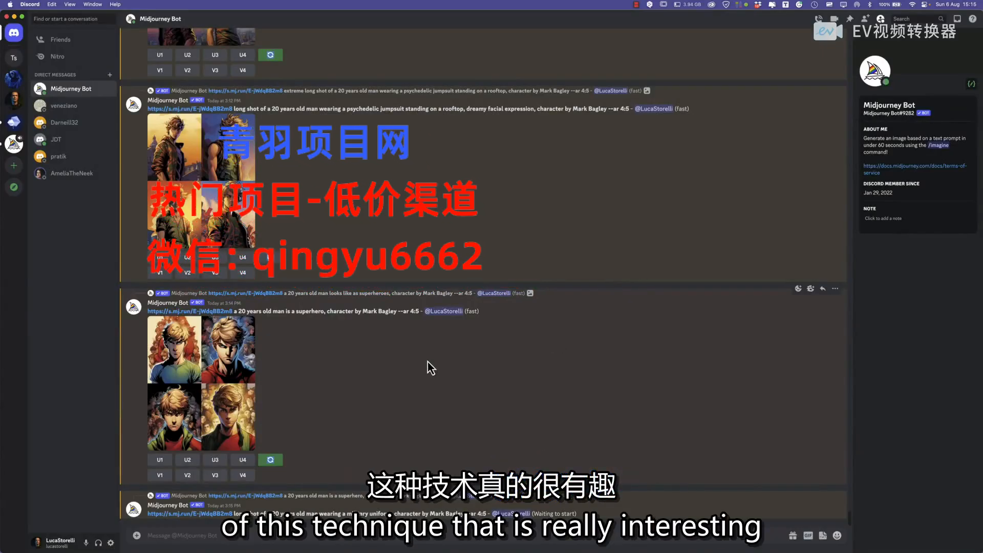
Review the cropped reference portrait in the chat history, and open the enlarged military-uniform grid in the browser.
scroll(429, 362, up, 15)
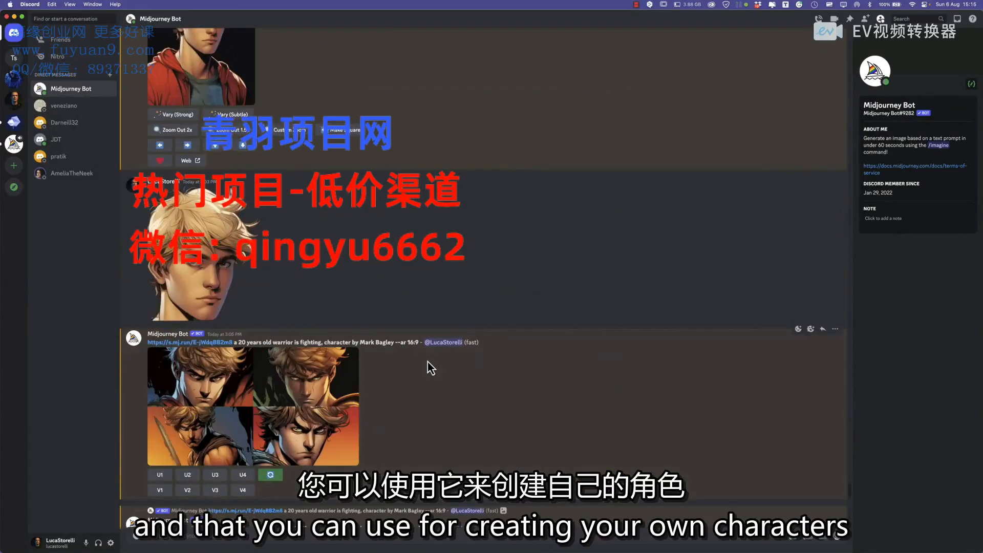
scroll(428, 361, down, 1)
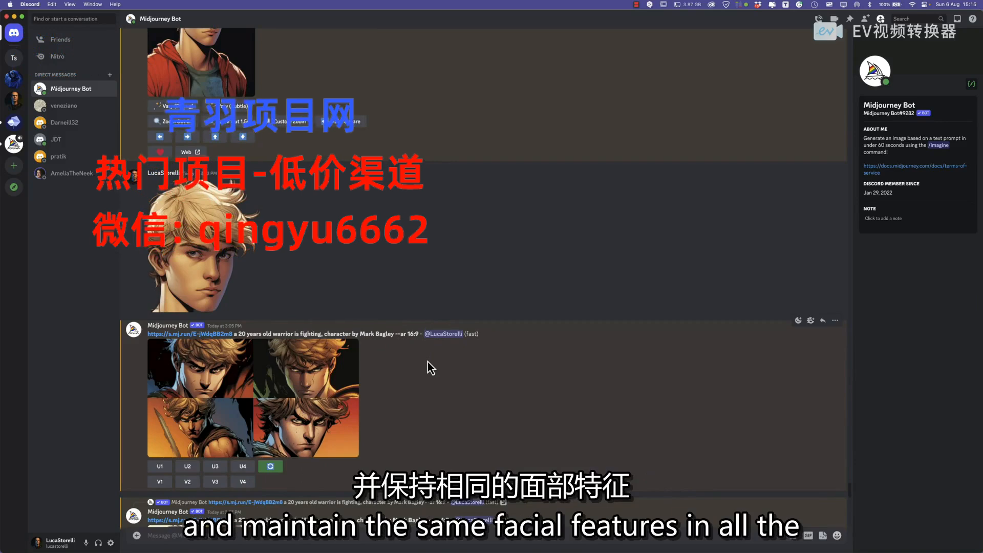
scroll(428, 361, down, 15)
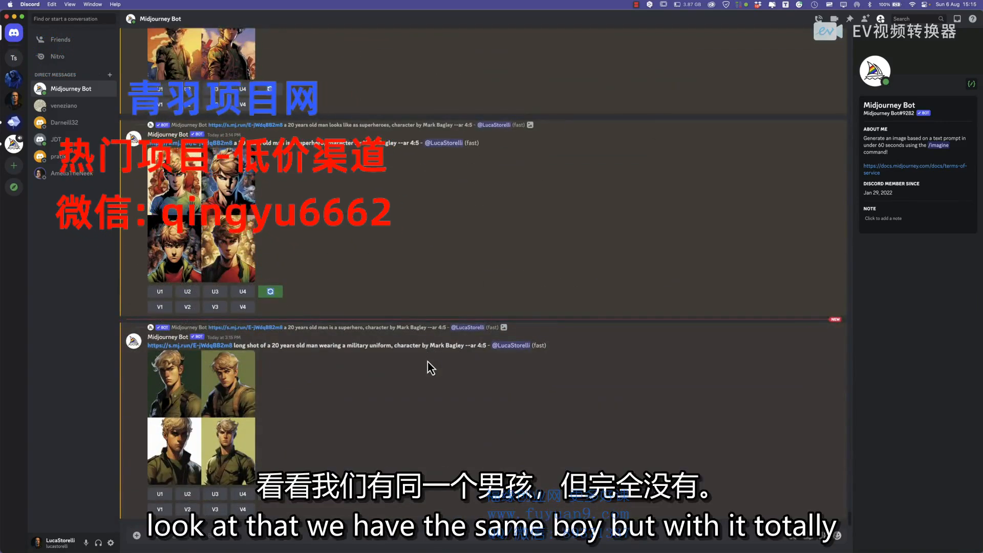
click(205, 390)
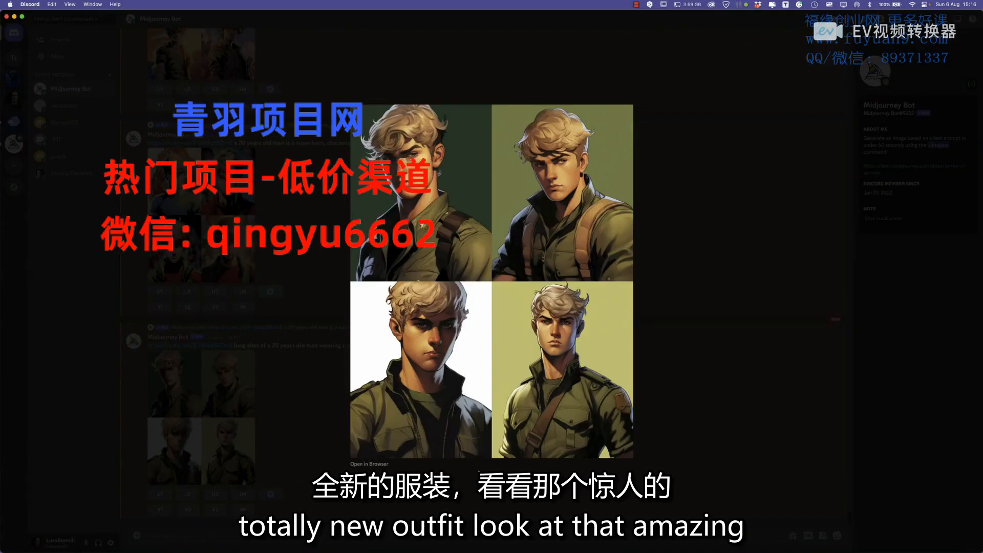
click(368, 465)
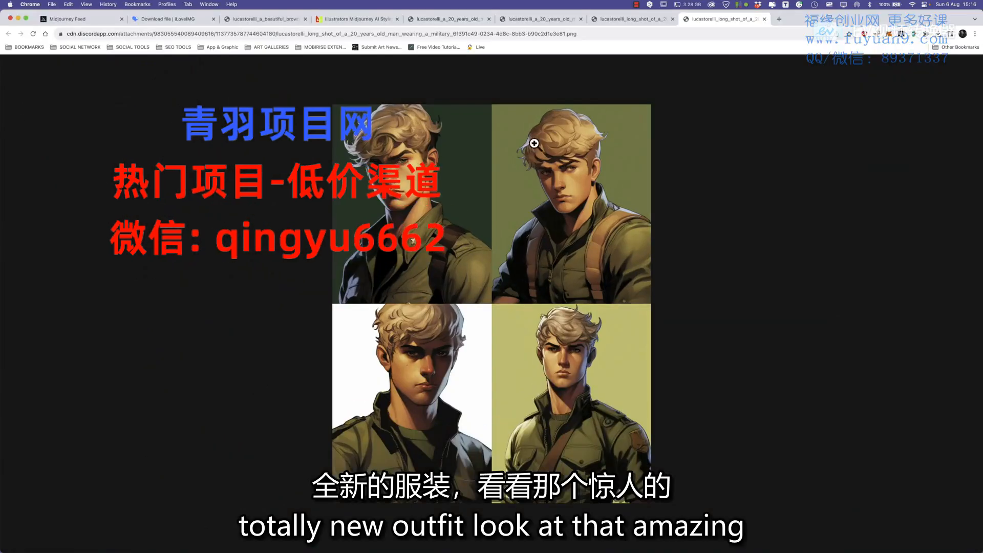
Compare the military-uniform grid with the superhero grid and the original red-hoodie portrait, and return to the Discord chat.
click(633, 18)
click(524, 21)
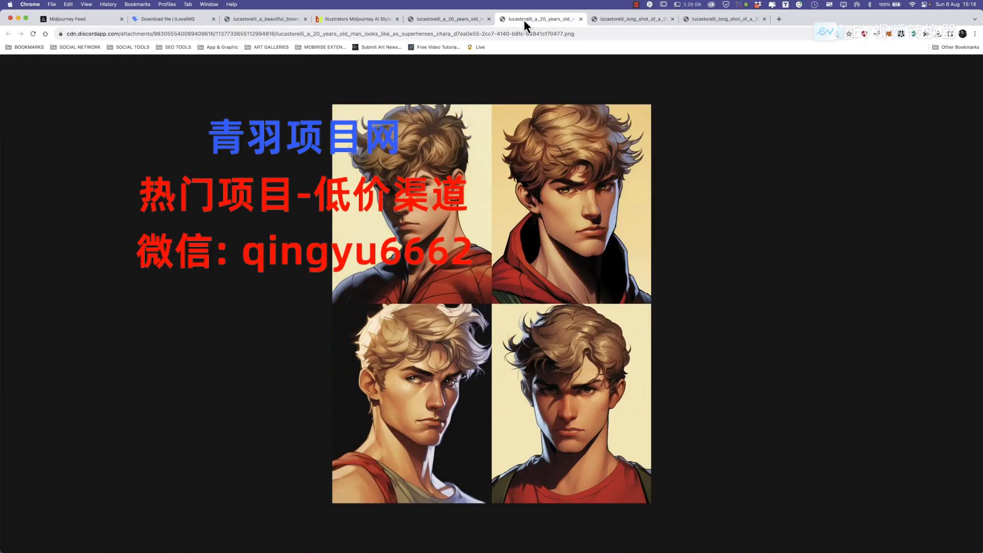
click(740, 20)
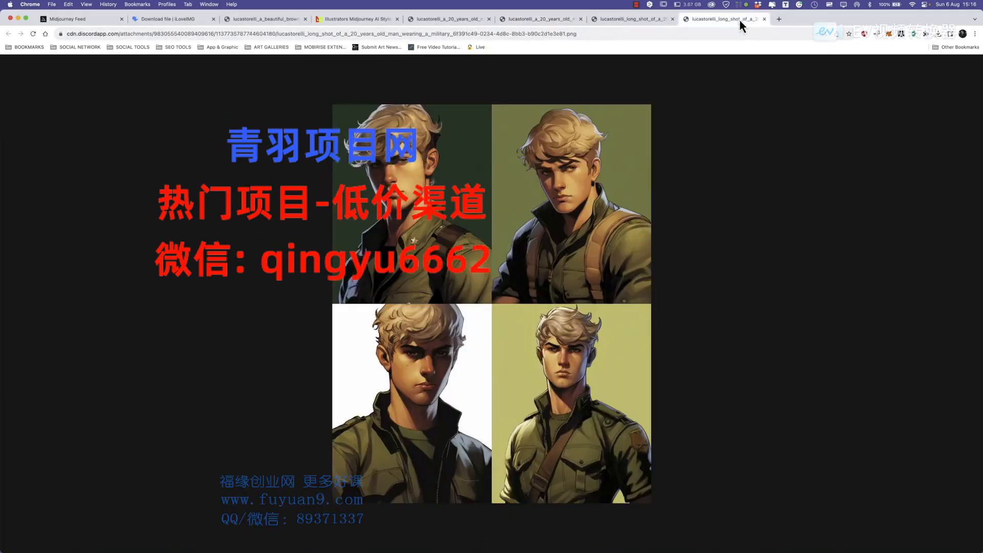
click(547, 24)
click(453, 21)
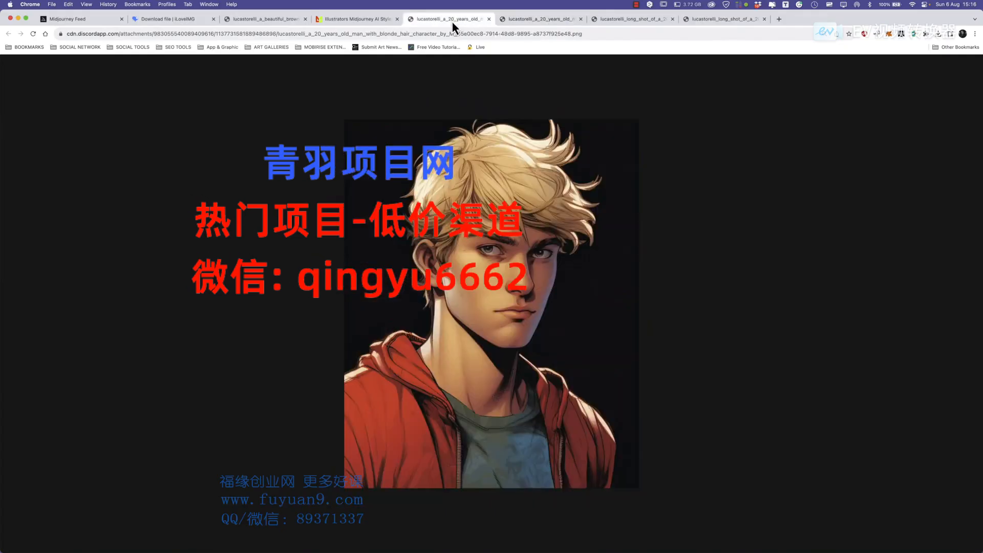
click(711, 21)
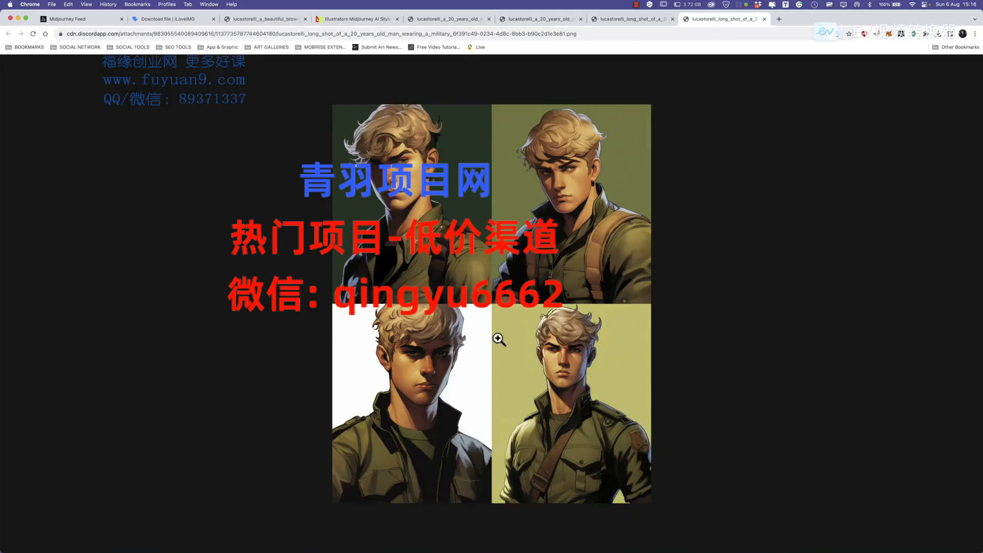
key(ctrl+Right)
click(687, 456)
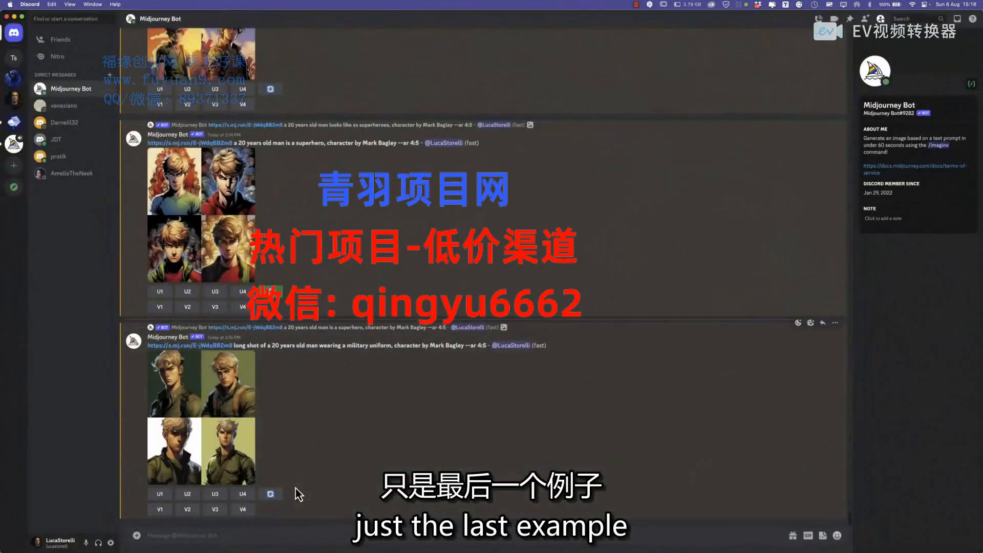
Rerun the military-uniform job with "laughing," added after "a 20 years old man" in the prompt, and inspect the enlarged grid.
click(271, 495)
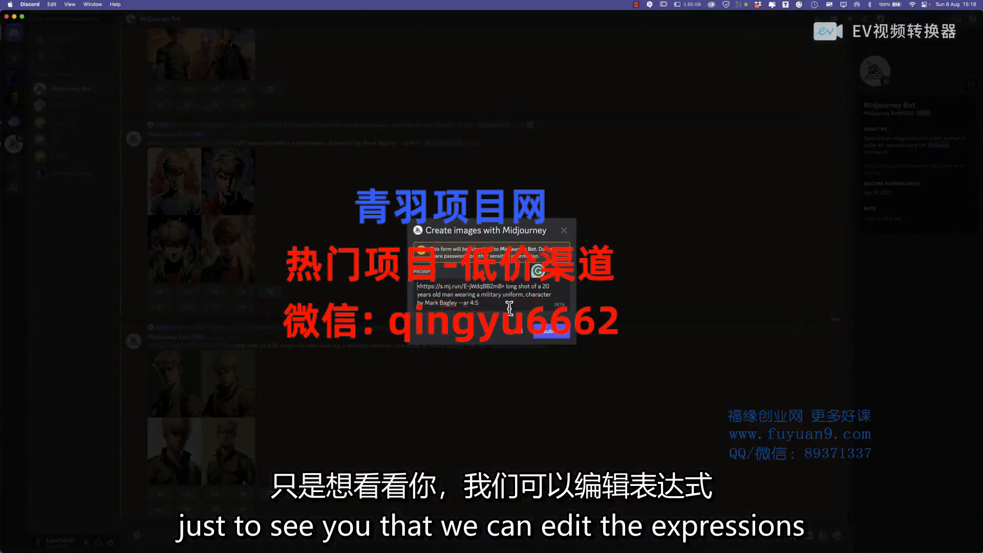
click(453, 295)
text(aughing)
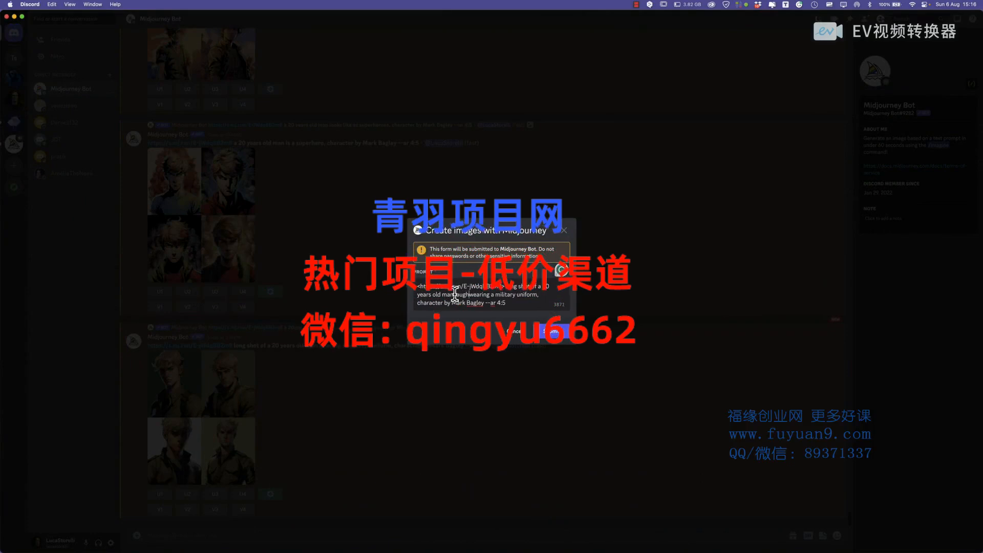
text(,)
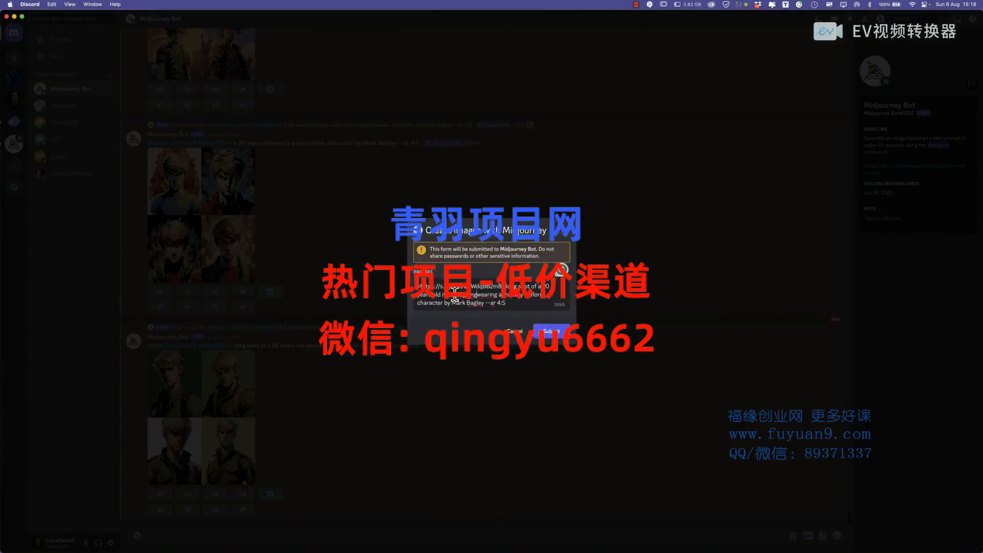
click(552, 331)
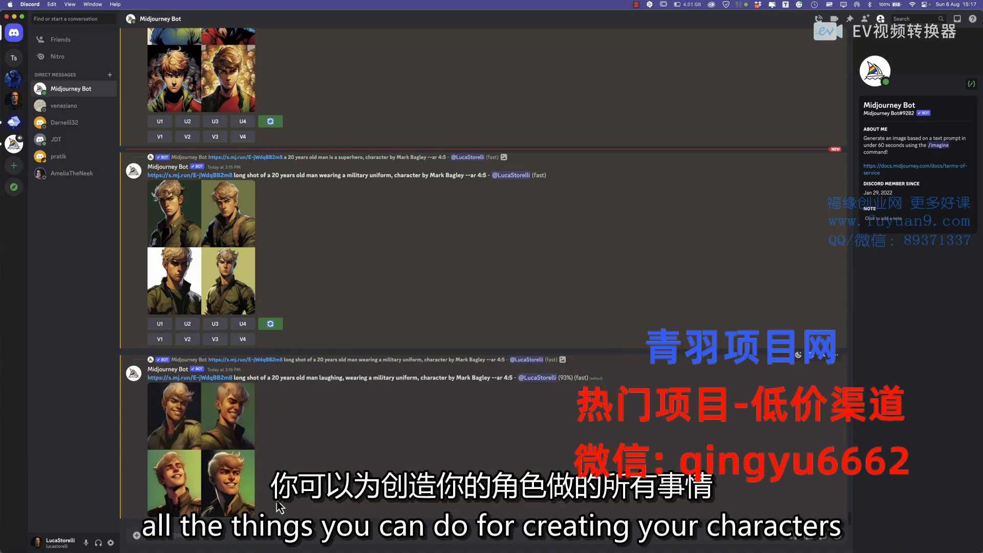
click(209, 409)
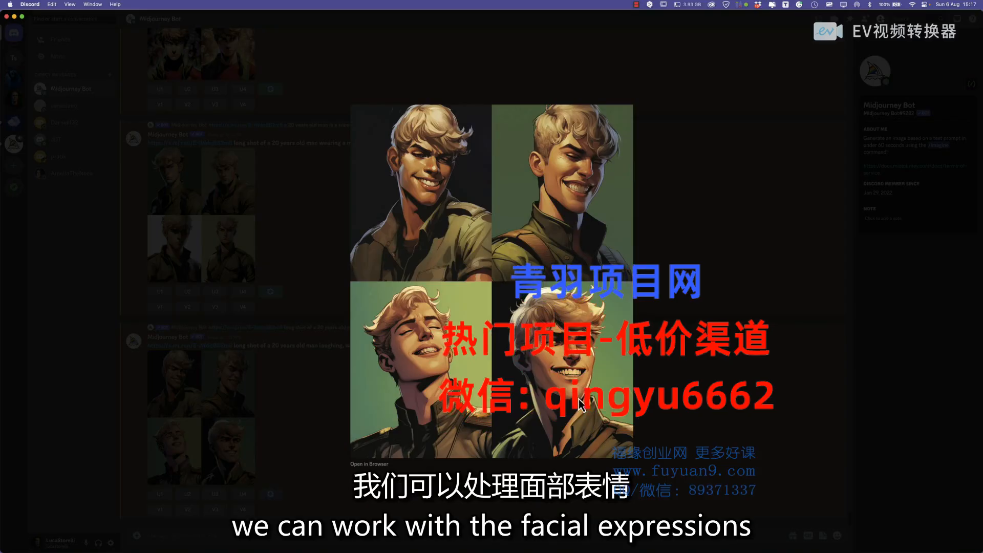
click(328, 444)
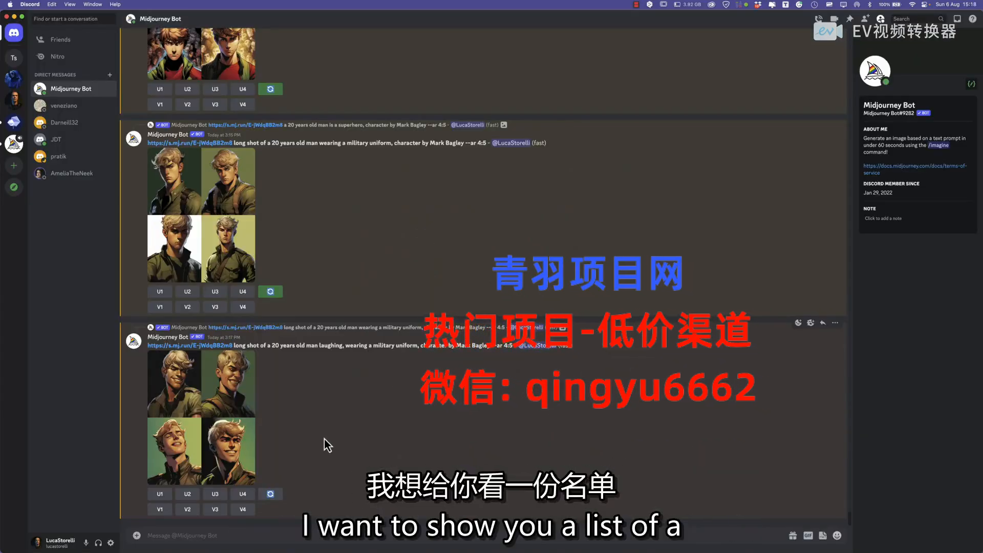